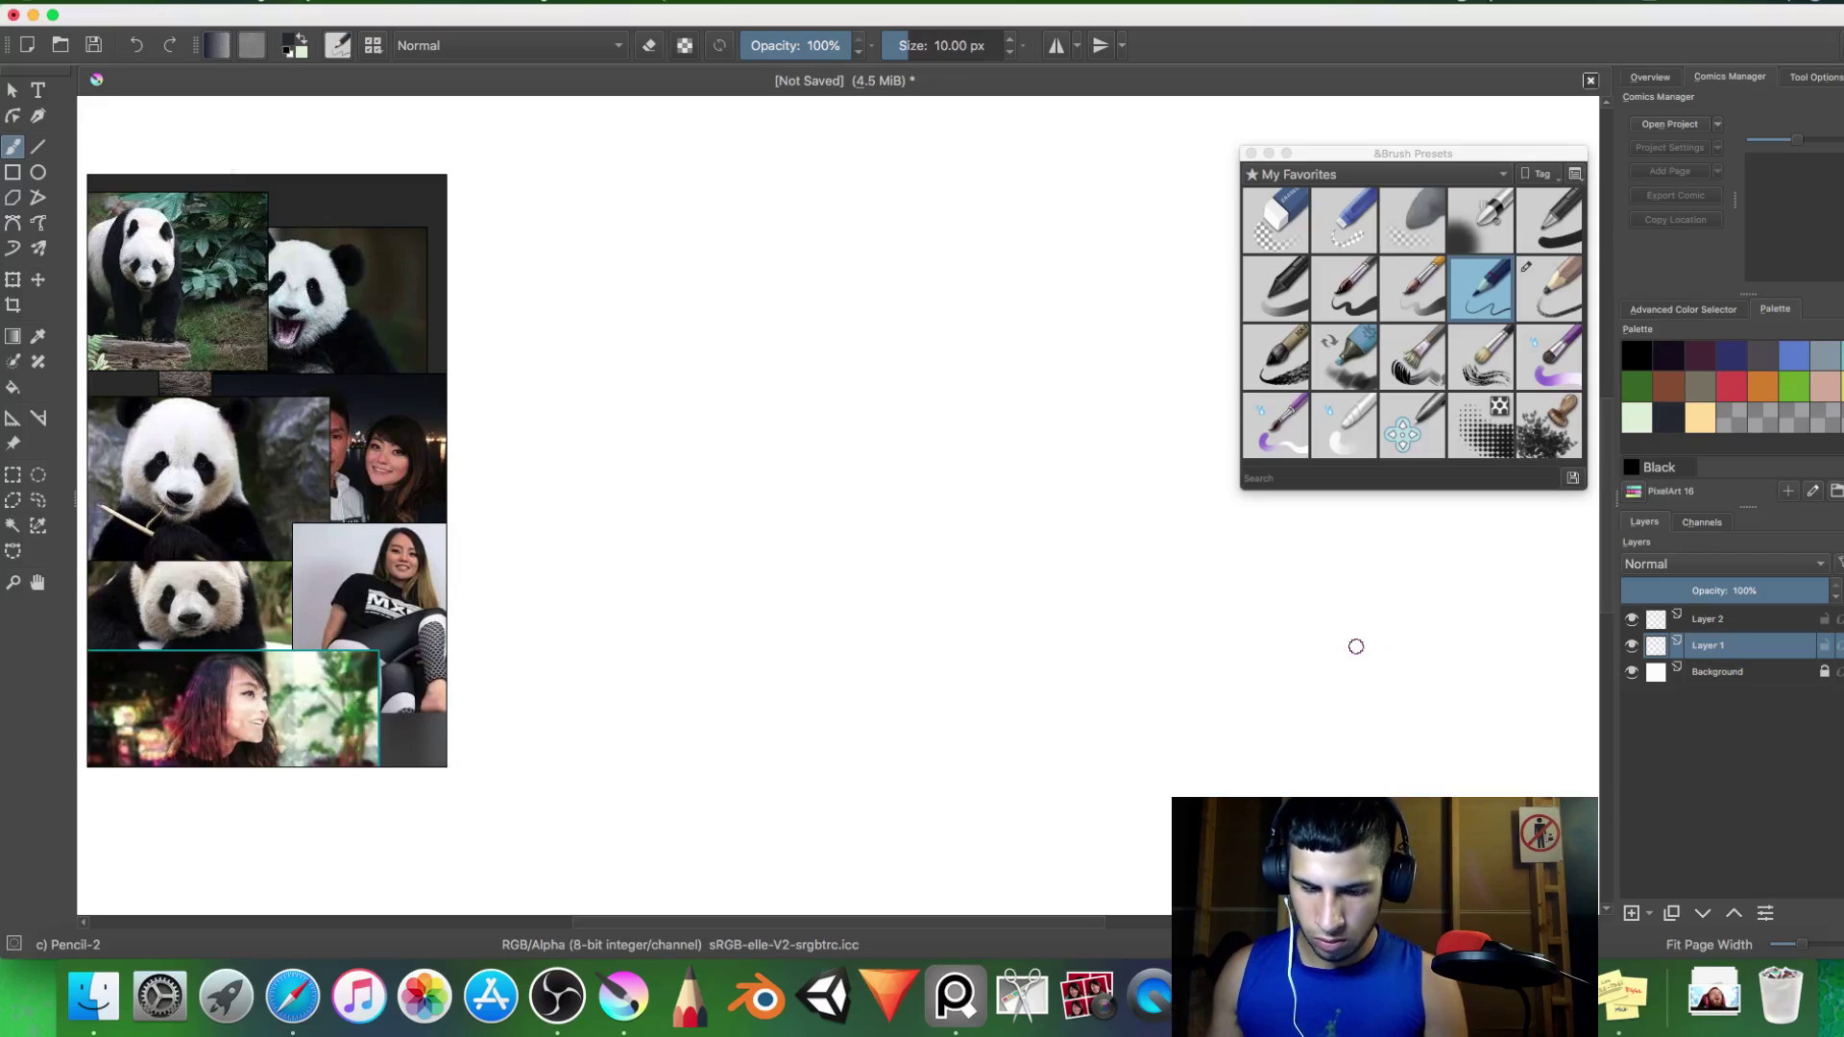
Fit the blank canvas to the page width.
{"action": "scroll", "coordinate": [1000, 610], "scroll_direction": "down", "scroll_amount": 3}
{"action": "scroll", "coordinate": [999, 611], "scroll_direction": "up", "scroll_amount": 3}
{"action": "scroll", "coordinate": [1000, 610], "scroll_direction": "down", "scroll_amount": 2}
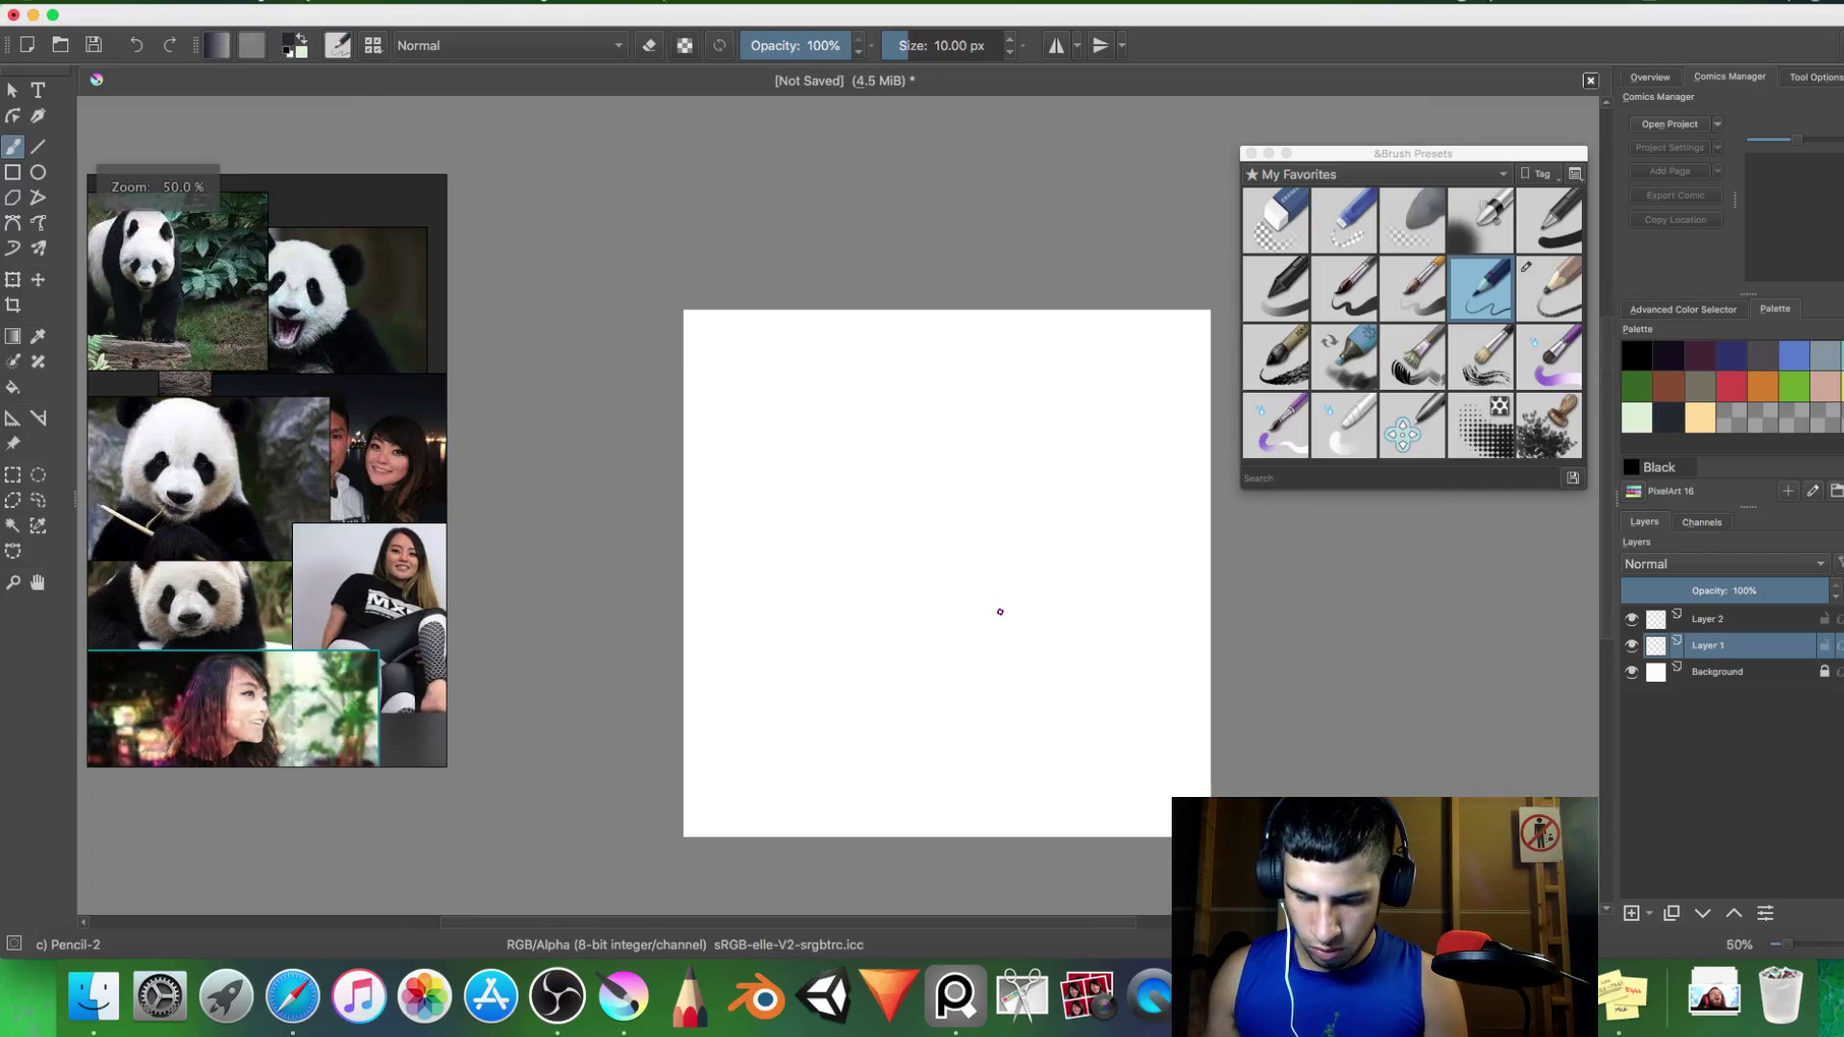
{"action": "key", "text": "3"}
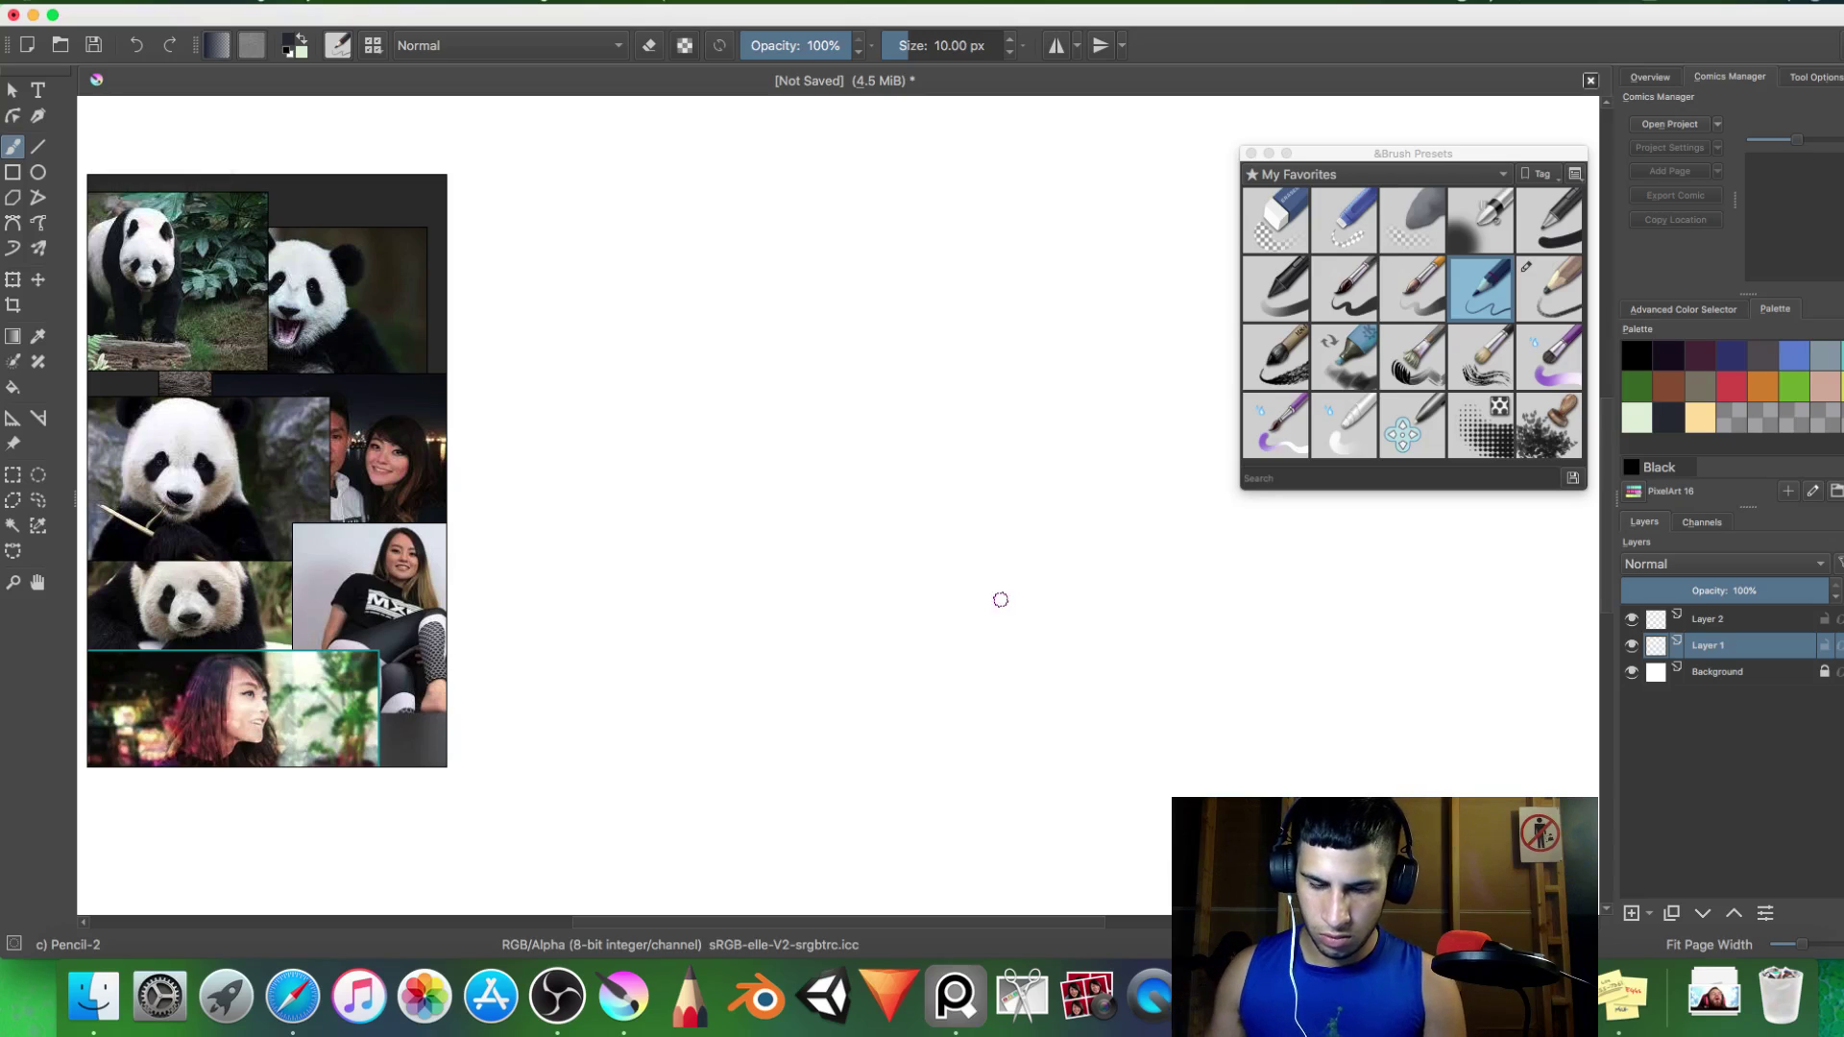
{"action": "scroll", "coordinate": [999, 598], "scroll_direction": "down", "scroll_amount": 3}
{"action": "scroll", "coordinate": [999, 600], "scroll_direction": "up", "scroll_amount": 1}
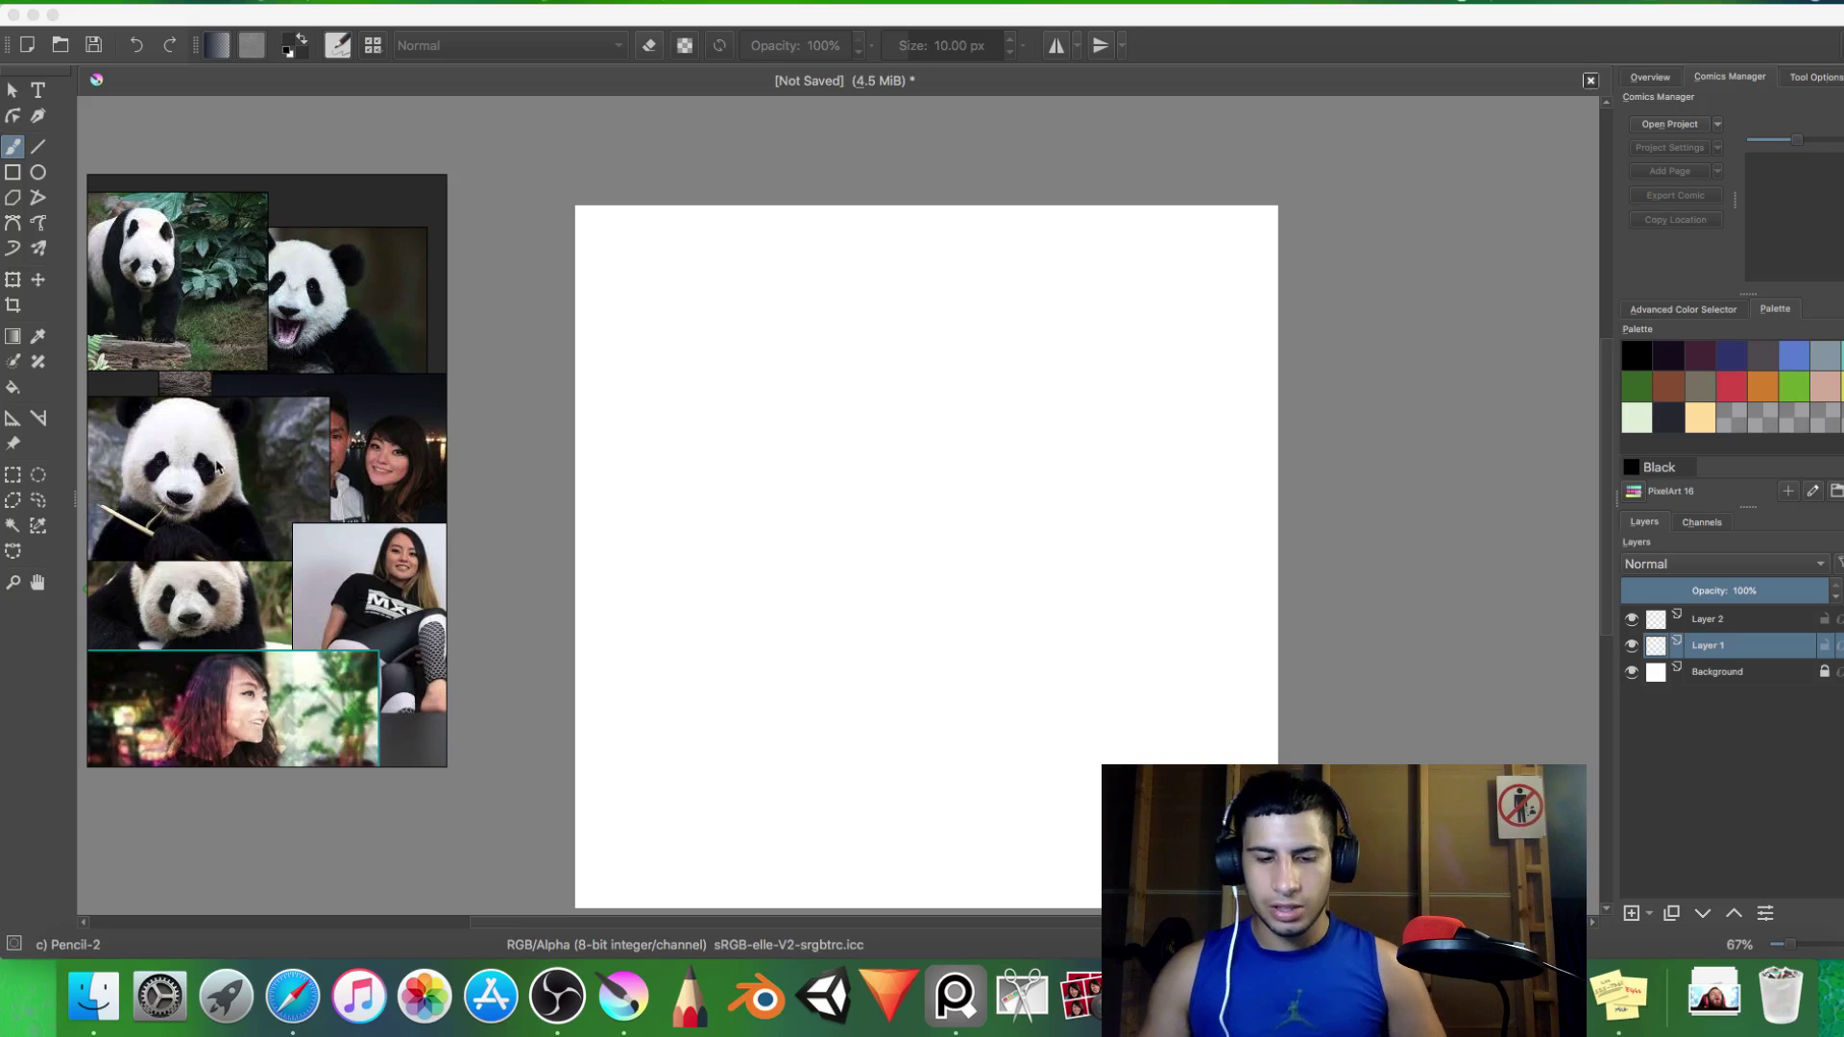
Test the Pencil-3 Large 4B brush with a few hatch scribbles, then clear them.
{"action": "left_click", "coordinate": [544, 460]}
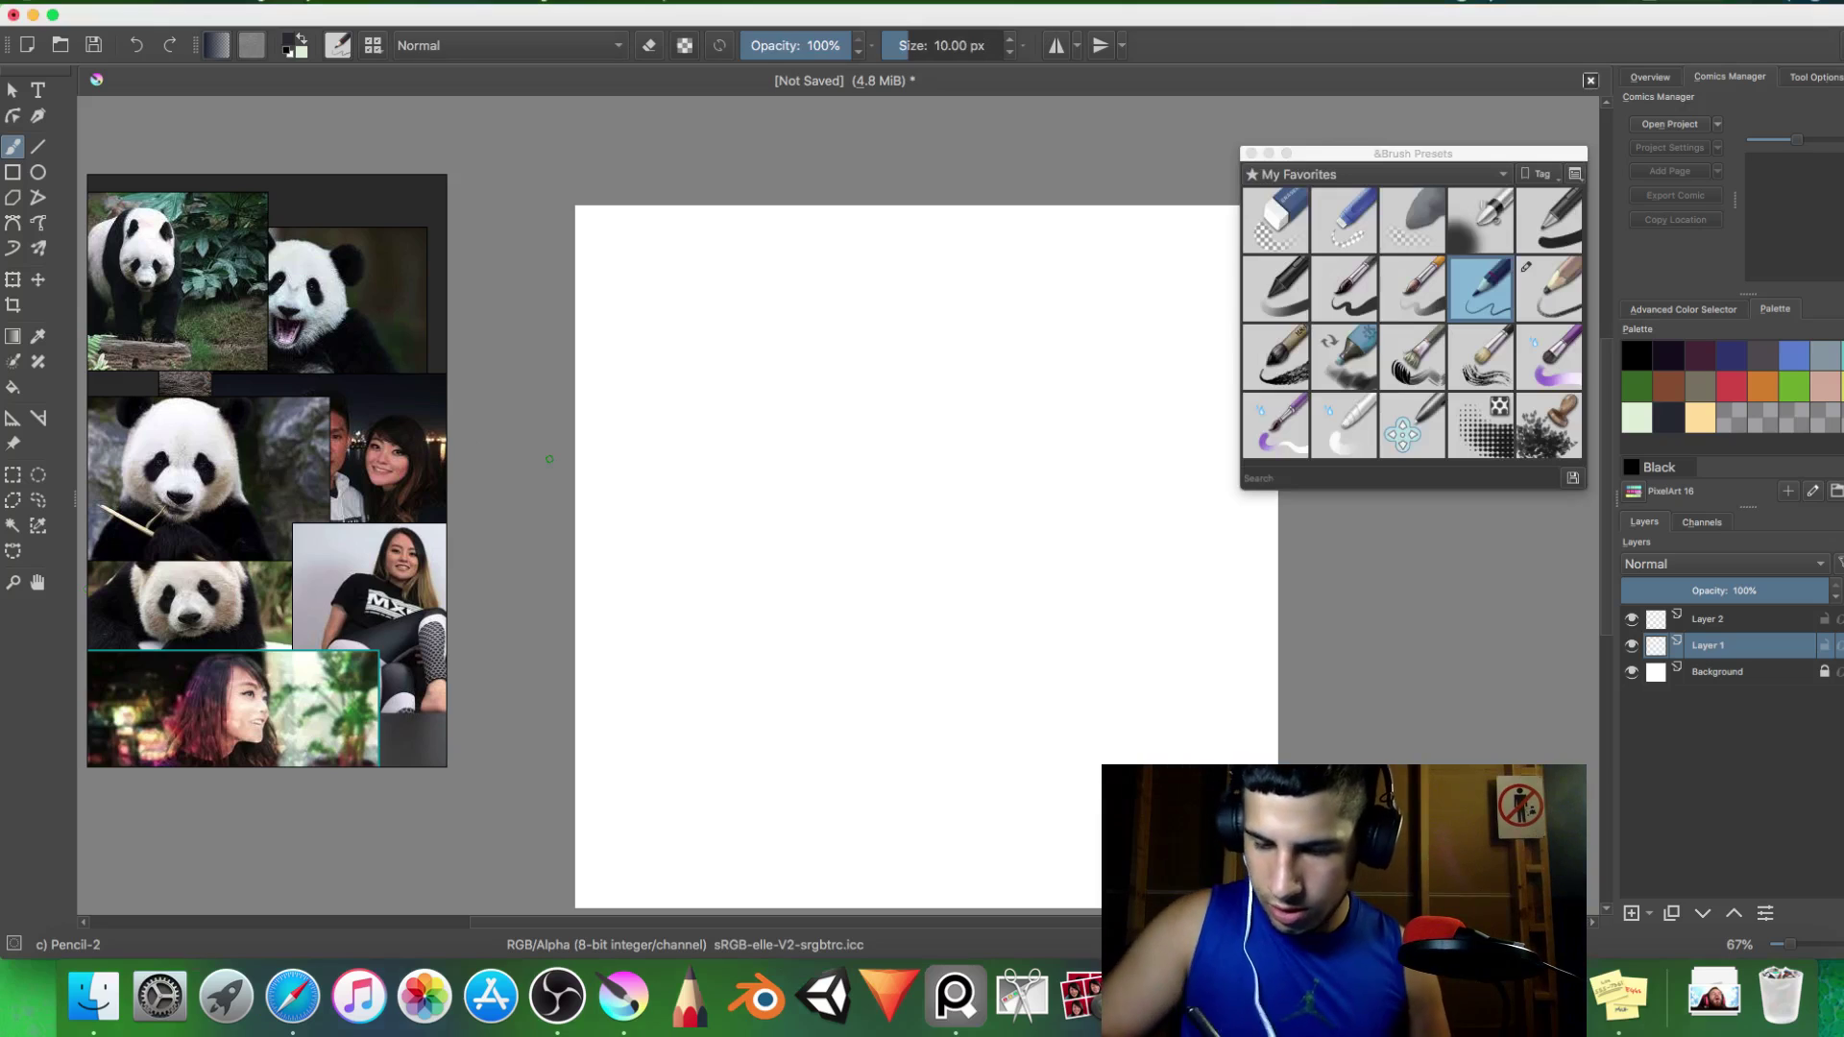
{"action": "left_click", "coordinate": [1549, 288]}
{"action": "mouse_move", "coordinate": [1004, 577]}
{"action": "left_mouse_down"}
{"action": "mouse_move", "coordinate": [1042, 634]}
{"action": "mouse_move", "coordinate": [1034, 560]}
{"action": "mouse_move", "coordinate": [1066, 620]}
{"action": "mouse_move", "coordinate": [1040, 567]}
{"action": "mouse_move", "coordinate": [1064, 560]}
{"action": "mouse_move", "coordinate": [1092, 593]}
{"action": "mouse_move", "coordinate": [1138, 540]}
{"action": "left_mouse_up"}
{"action": "mouse_move", "coordinate": [1141, 617]}
{"action": "left_mouse_down"}
{"action": "mouse_move", "coordinate": [1164, 574]}
{"action": "mouse_move", "coordinate": [1205, 629]}
{"action": "left_mouse_up"}
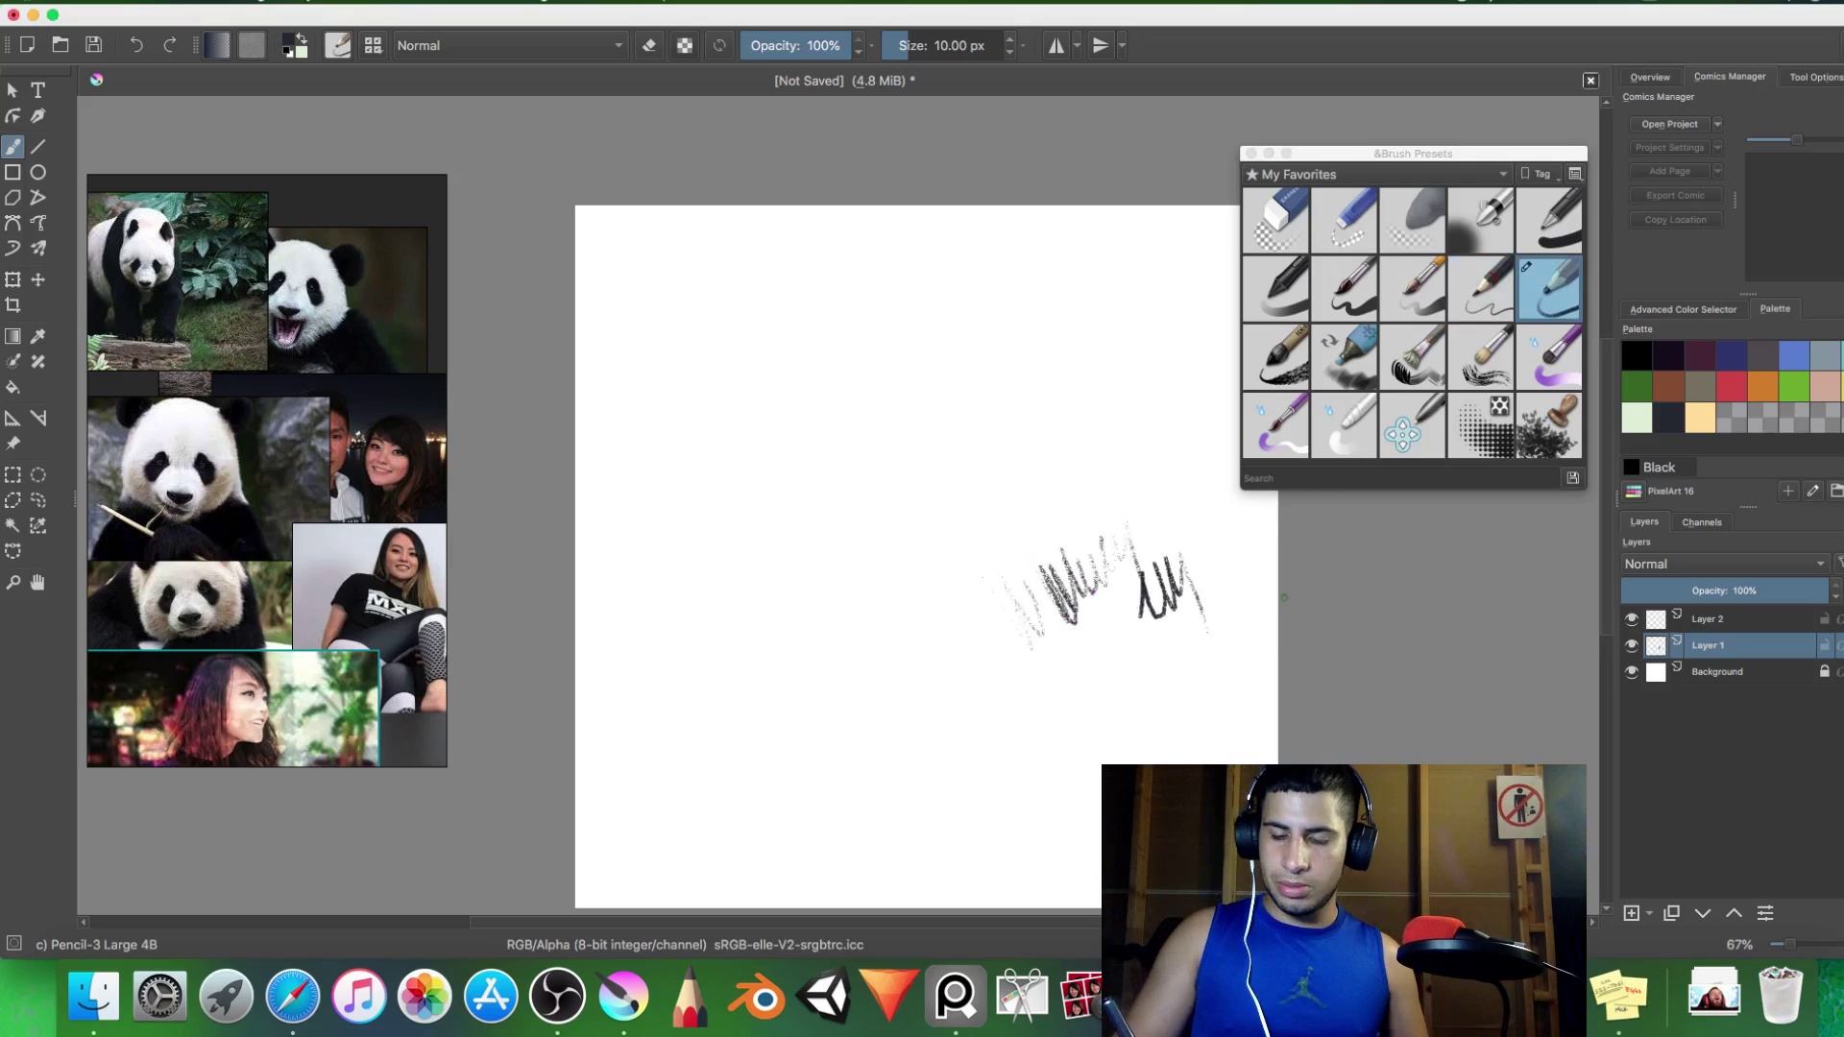
{"action": "key", "text": "Delete"}
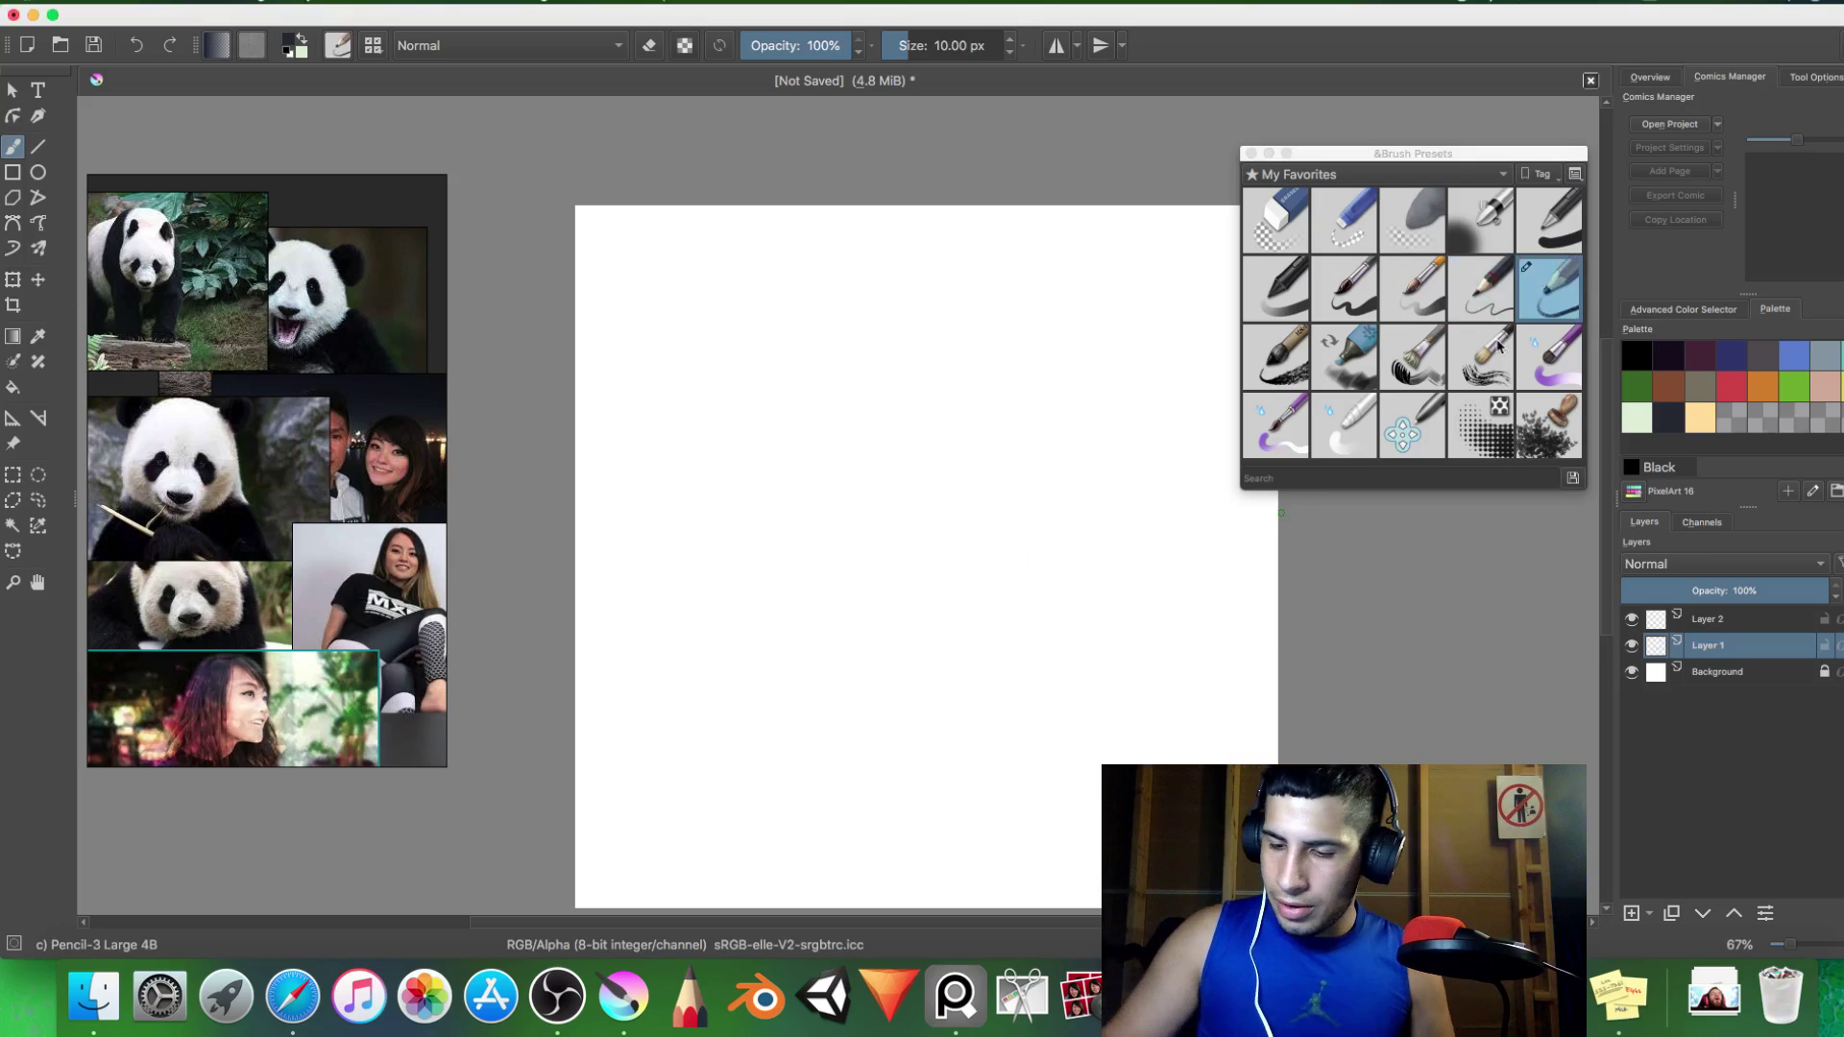
Switch to the Basic-5 Size Opacity brush at 40 px, test grey strokes, then clear the canvas.
{"action": "left_click", "coordinate": [1494, 288]}
{"action": "key", "text": "/"}
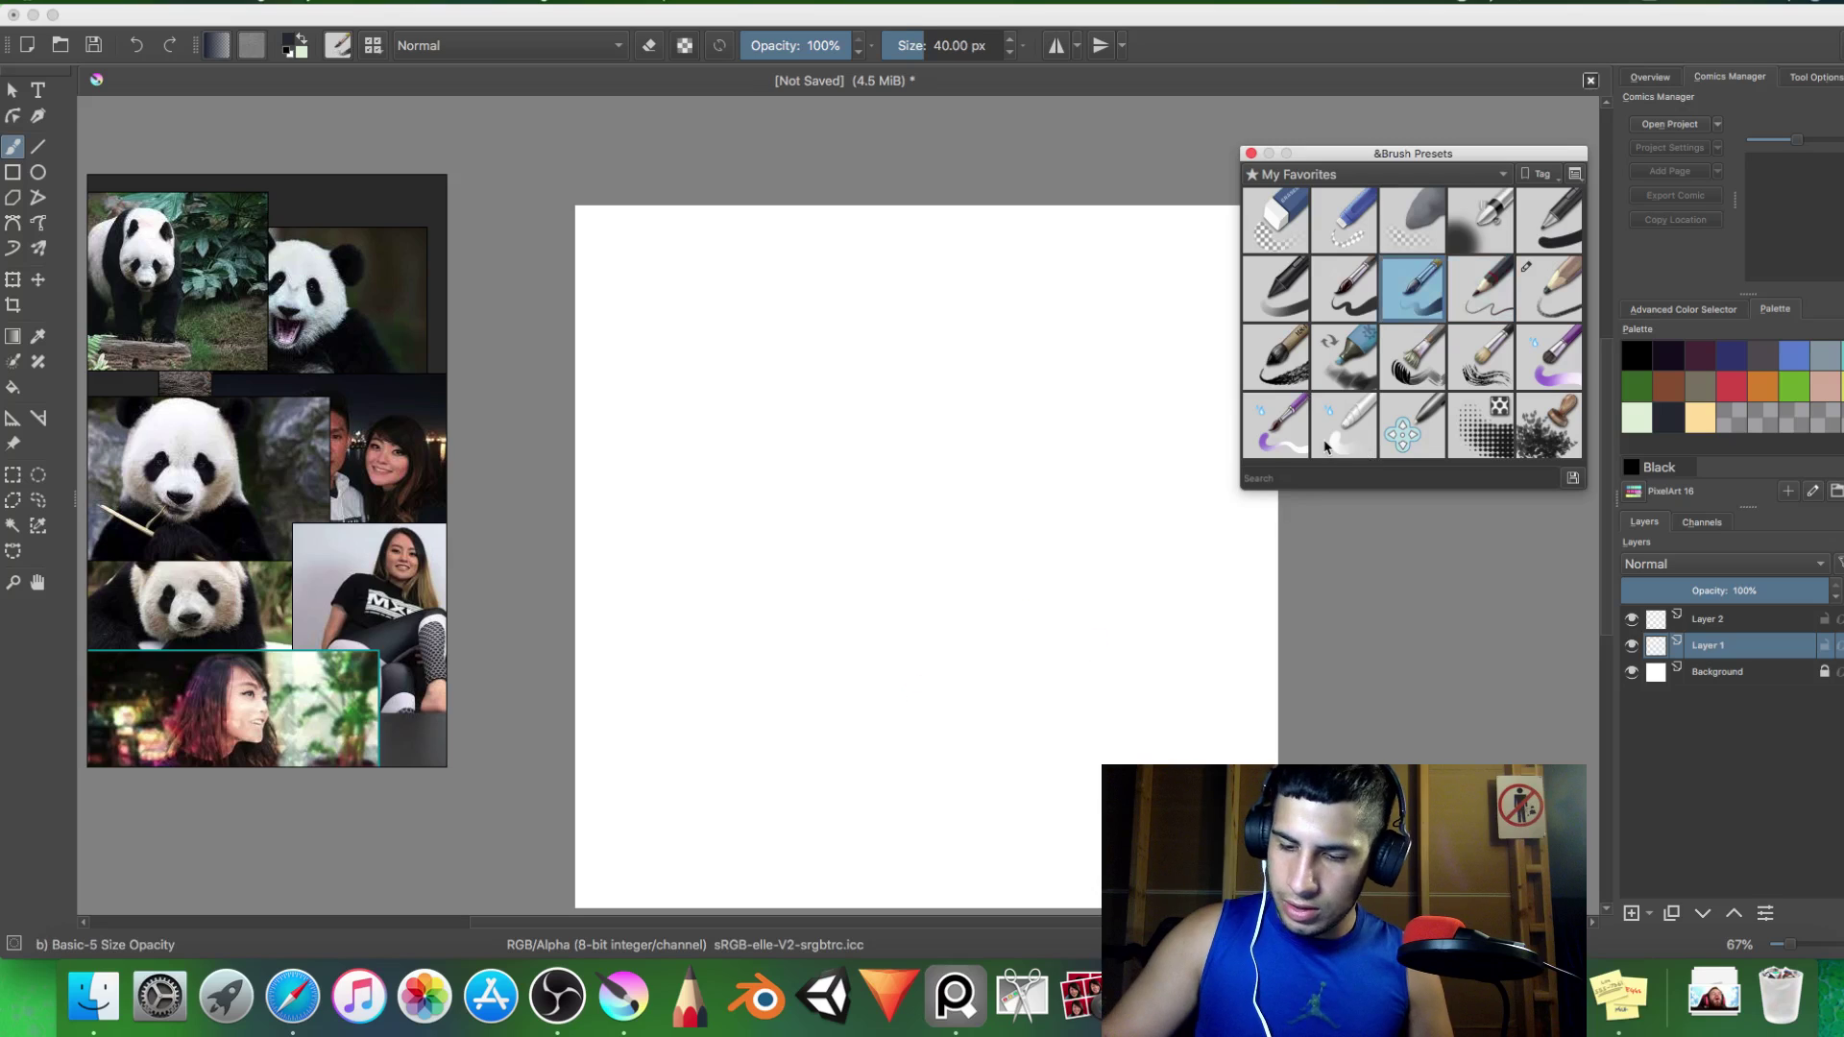
{"action": "mouse_move", "coordinate": [958, 711]}
{"action": "left_mouse_down"}
{"action": "mouse_move", "coordinate": [858, 547]}
{"action": "mouse_move", "coordinate": [1040, 759]}
{"action": "left_mouse_up"}
{"action": "left_click_drag", "start_coordinate": [874, 532], "coordinate": [941, 658]}
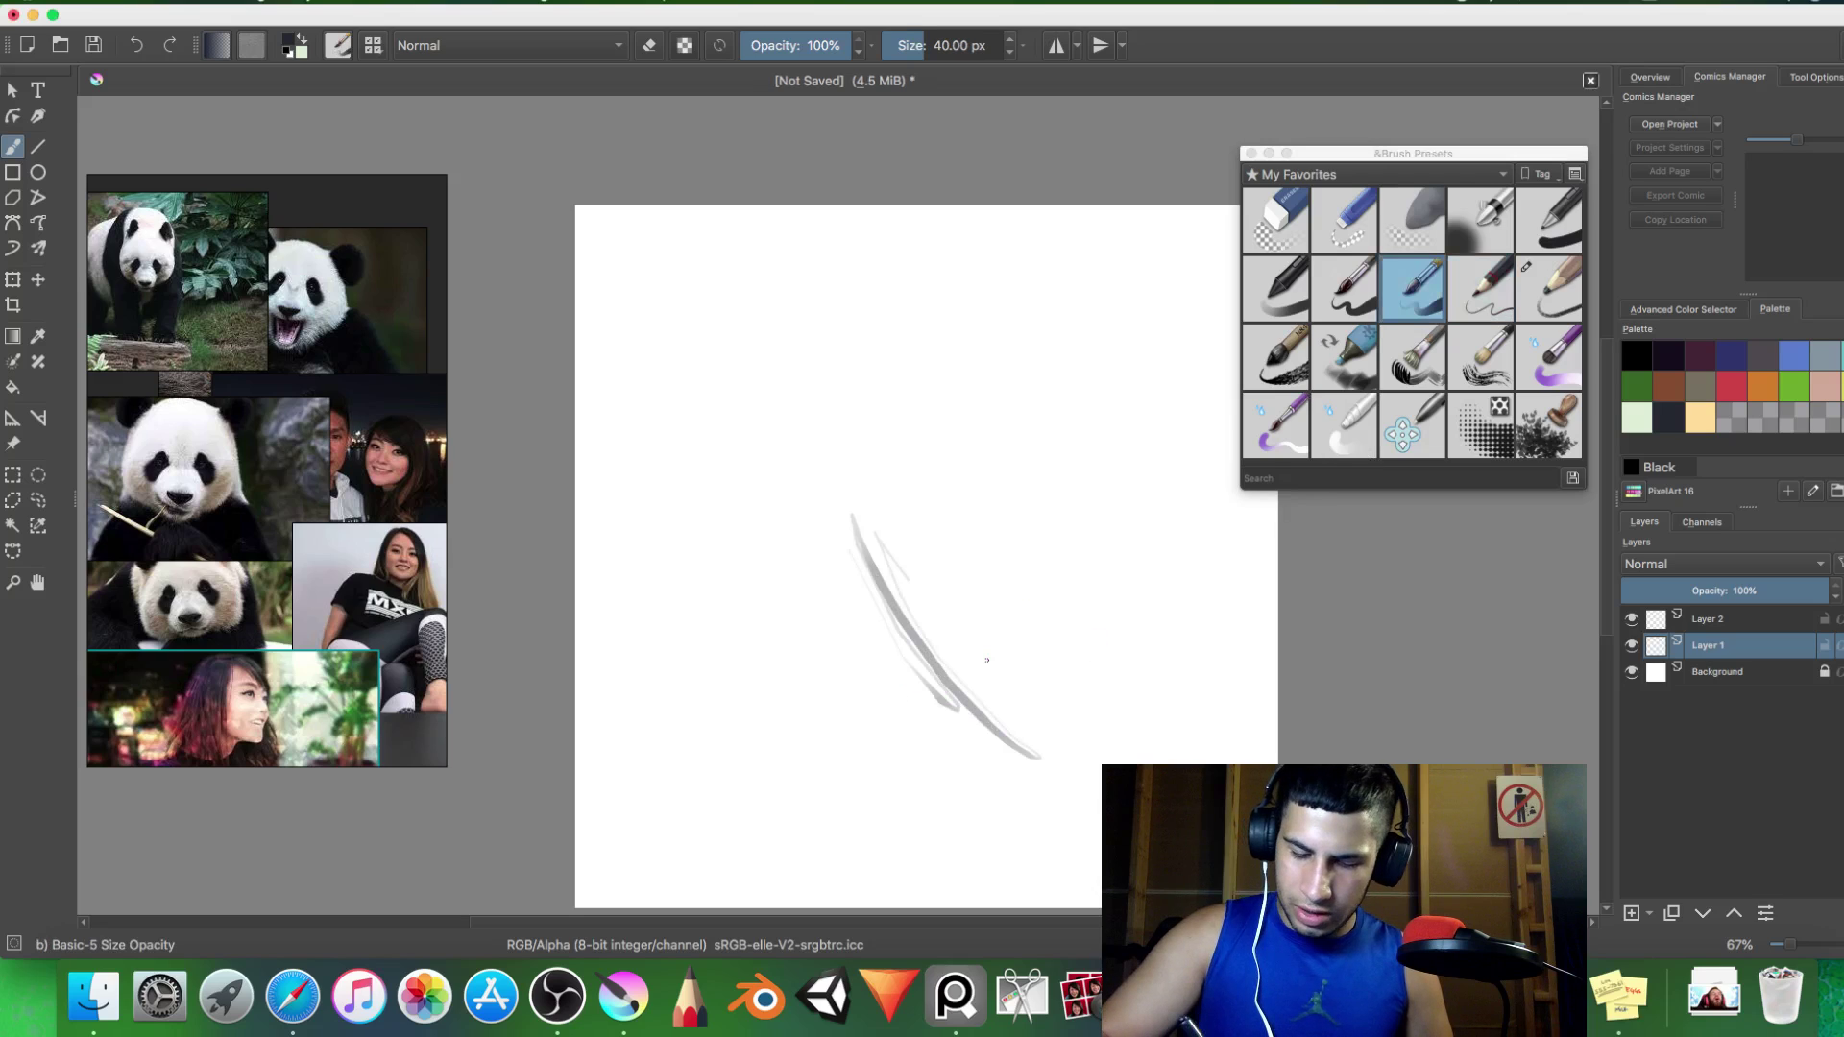
{"action": "left_click_drag", "start_coordinate": [922, 562], "coordinate": [1004, 665]}
{"action": "left_click_drag", "start_coordinate": [965, 524], "coordinate": [1103, 701]}
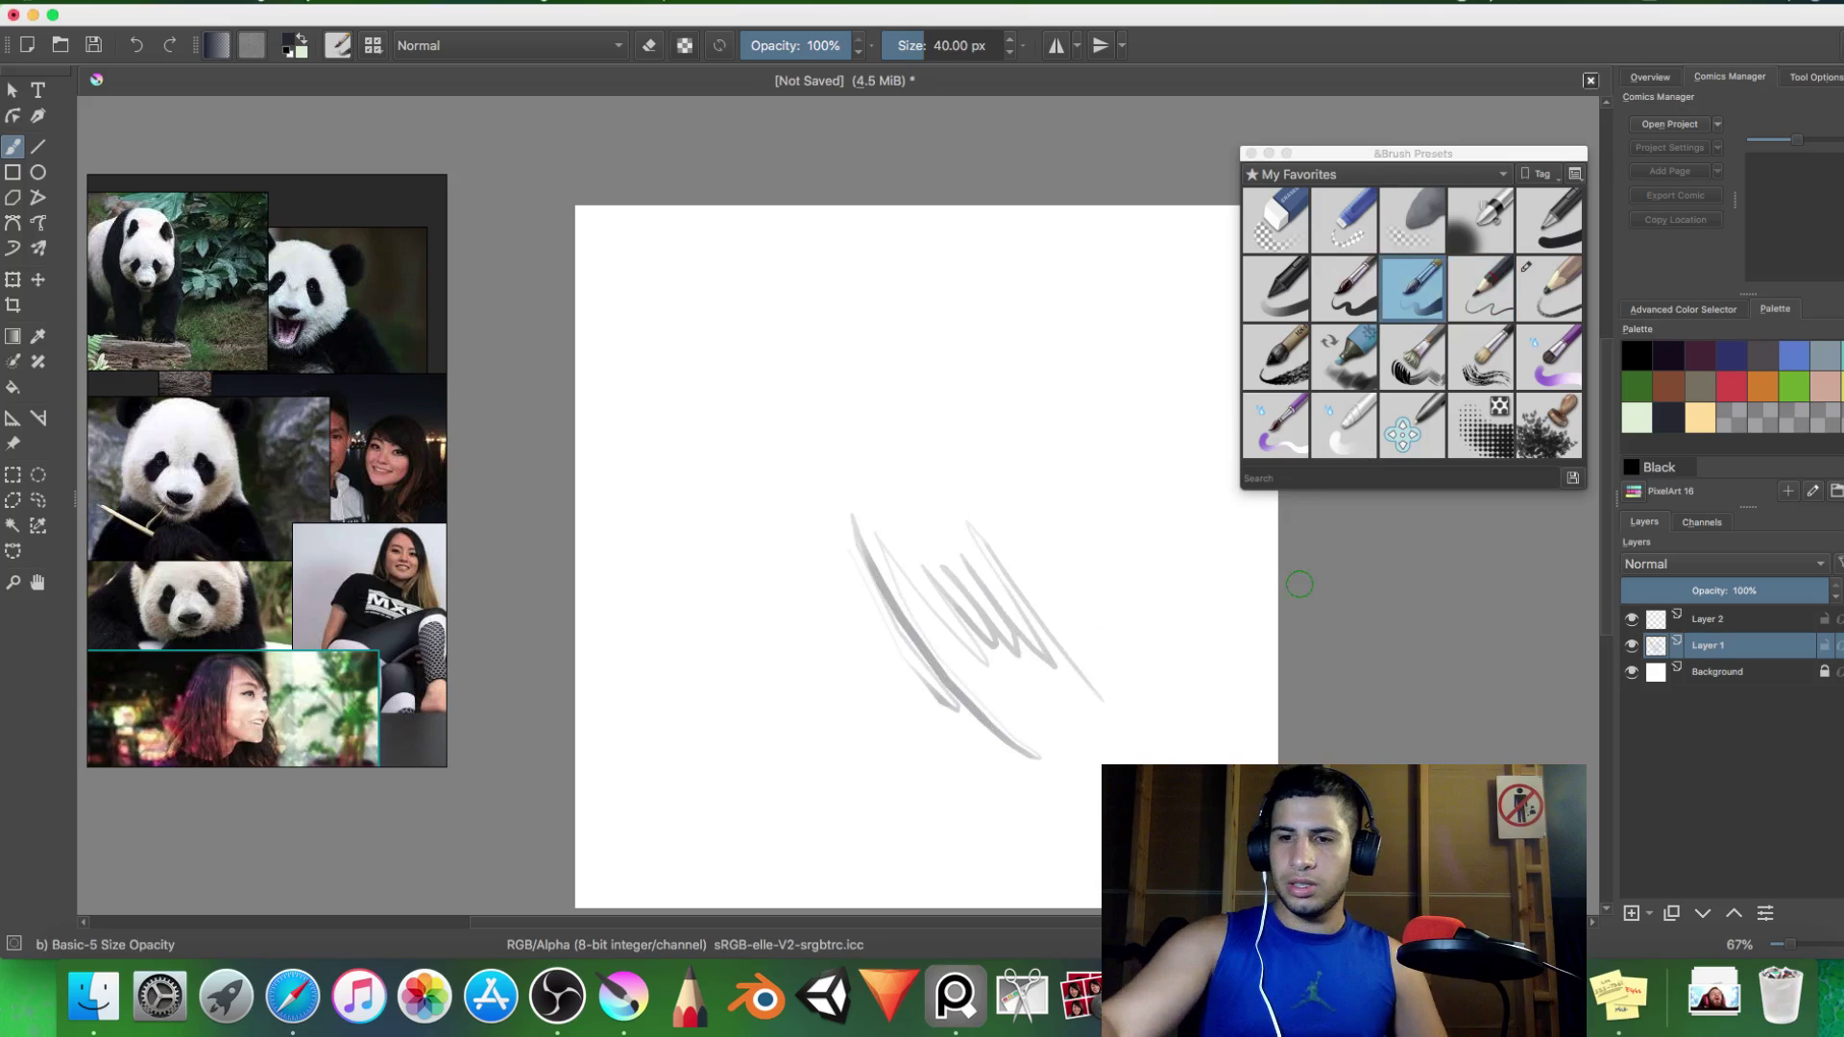
{"action": "key", "text": "Delete"}
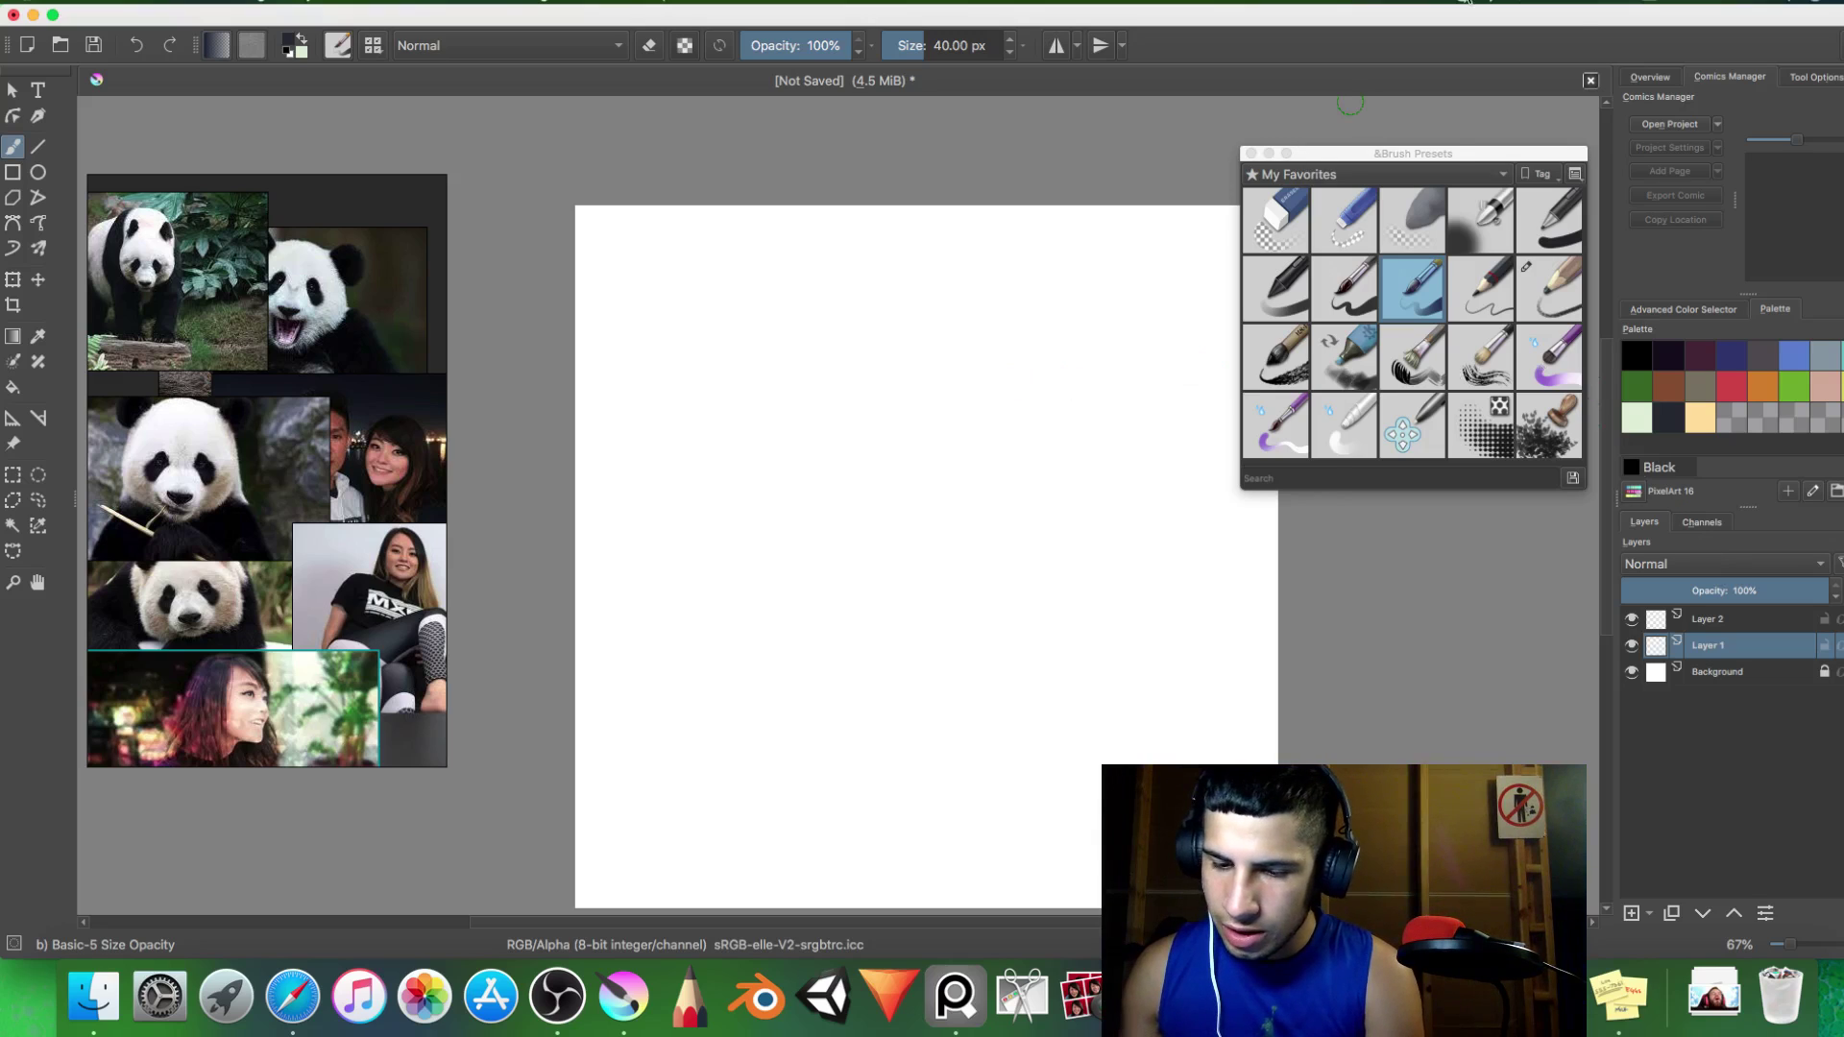
Start a 15:00 Pomodoro work countdown and close the timer popup.
{"action": "left_click", "coordinate": [1466, 5]}
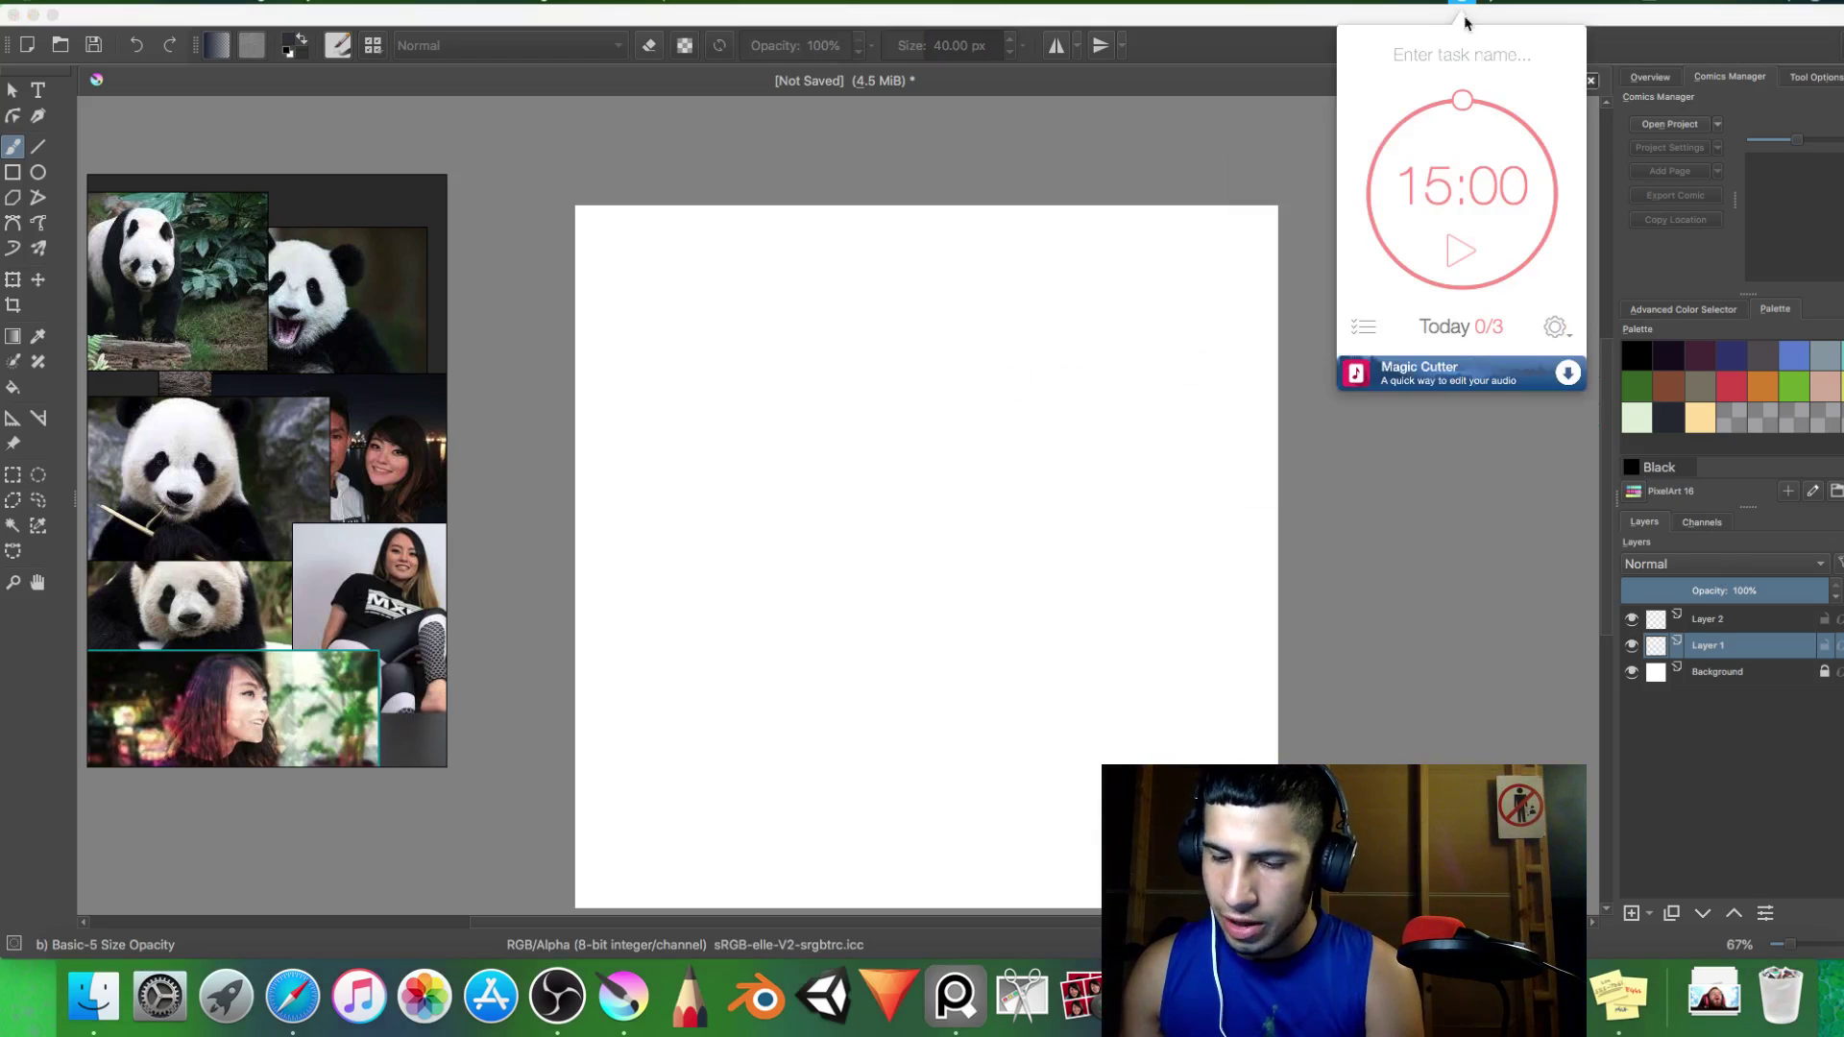
{"action": "left_click", "coordinate": [1456, 256]}
{"action": "left_click", "coordinate": [1367, 577]}
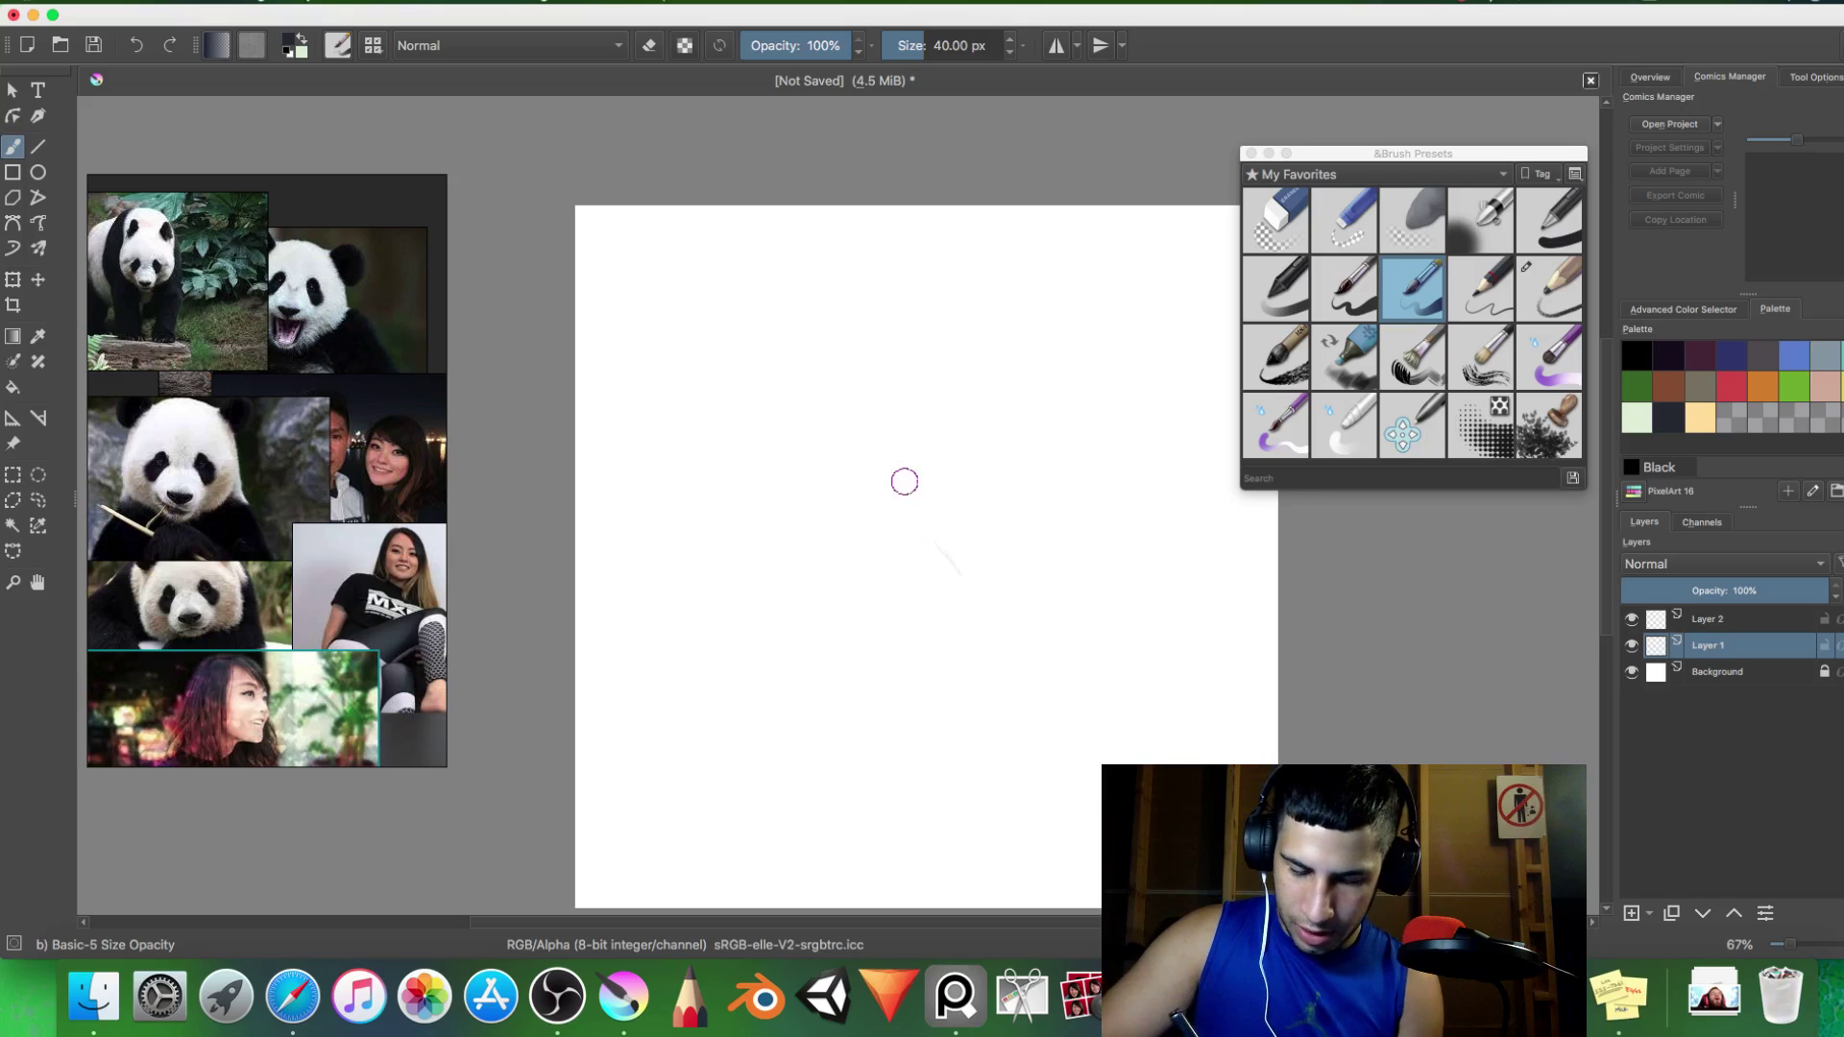
Rough in construction ovals for both heads, with the girl's jaw, neck and shoulder lines.
{"action": "mouse_move", "coordinate": [920, 476]}
{"action": "left_mouse_down"}
{"action": "mouse_move", "coordinate": [1033, 619]}
{"action": "mouse_move", "coordinate": [1050, 384]}
{"action": "mouse_move", "coordinate": [1112, 517]}
{"action": "mouse_move", "coordinate": [1050, 647]}
{"action": "mouse_move", "coordinate": [1077, 677]}
{"action": "left_mouse_up"}
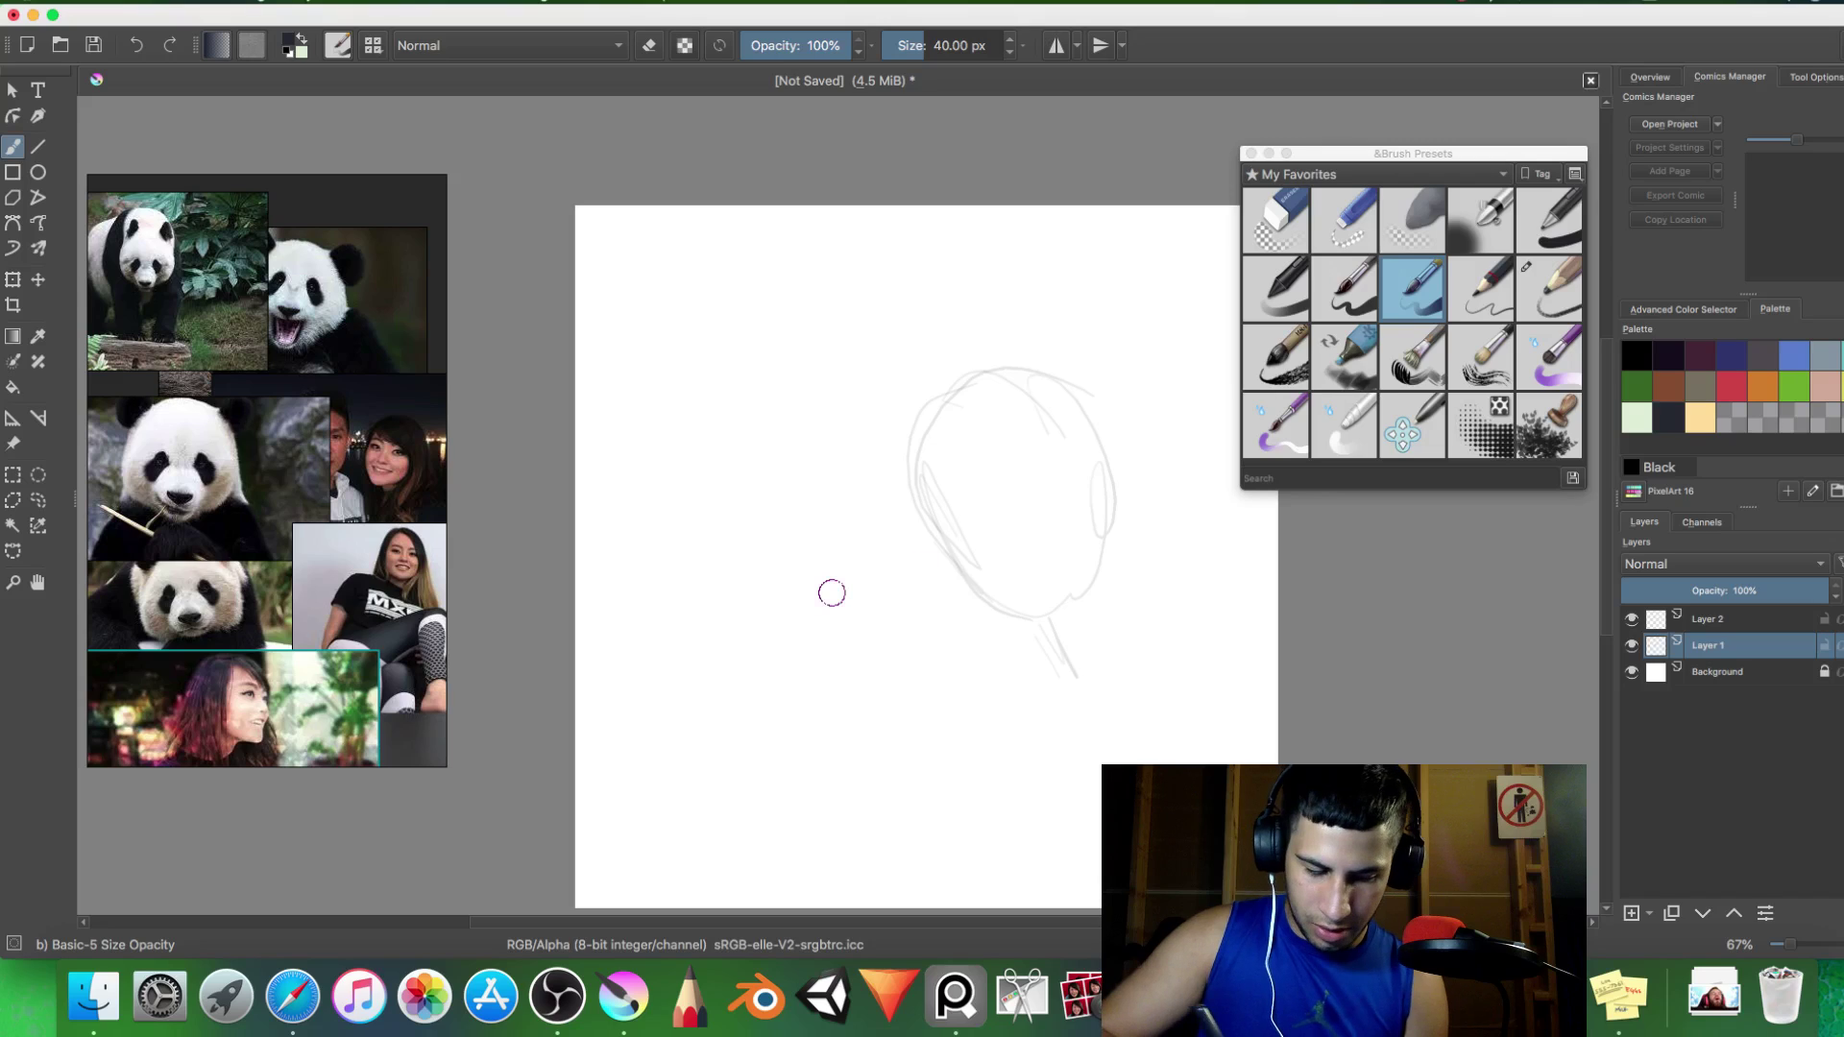
{"action": "mouse_move", "coordinate": [831, 593]}
{"action": "left_mouse_down"}
{"action": "mouse_move", "coordinate": [759, 448]}
{"action": "mouse_move", "coordinate": [801, 650]}
{"action": "mouse_move", "coordinate": [754, 423]}
{"action": "left_mouse_up"}
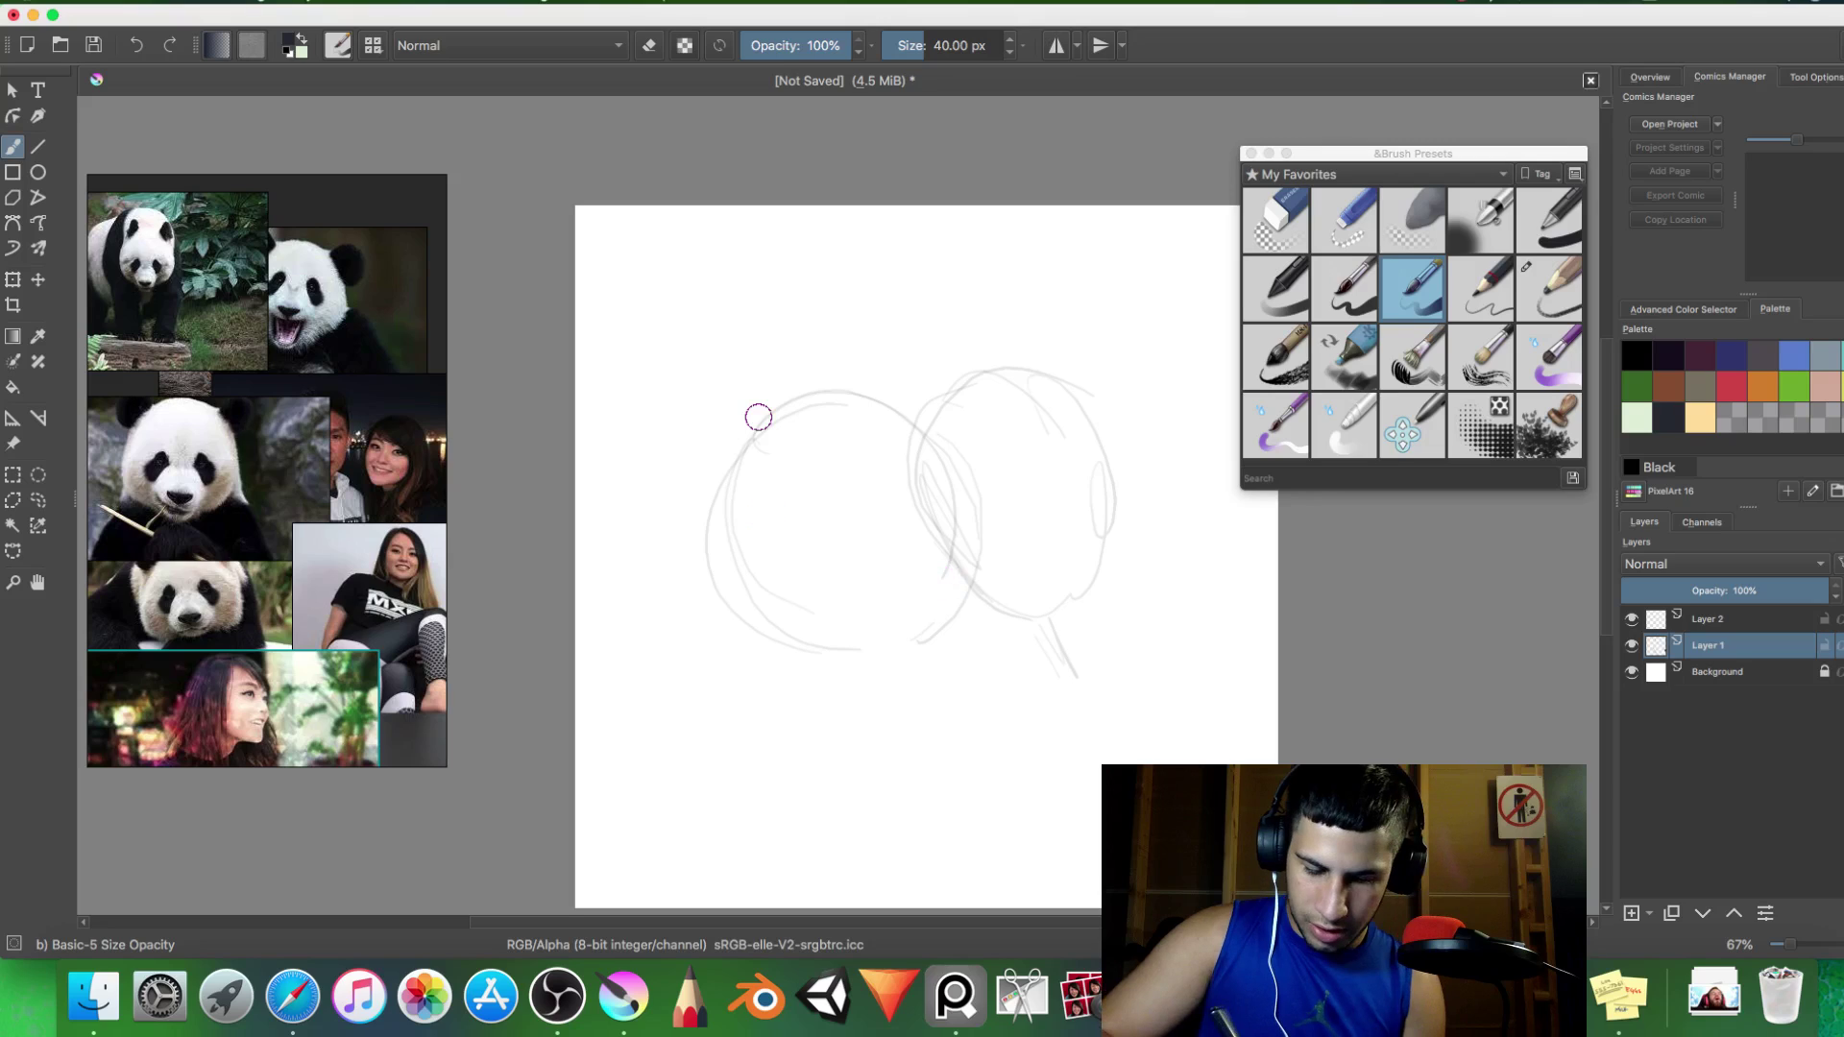
{"action": "left_click_drag", "start_coordinate": [758, 417], "coordinate": [866, 390]}
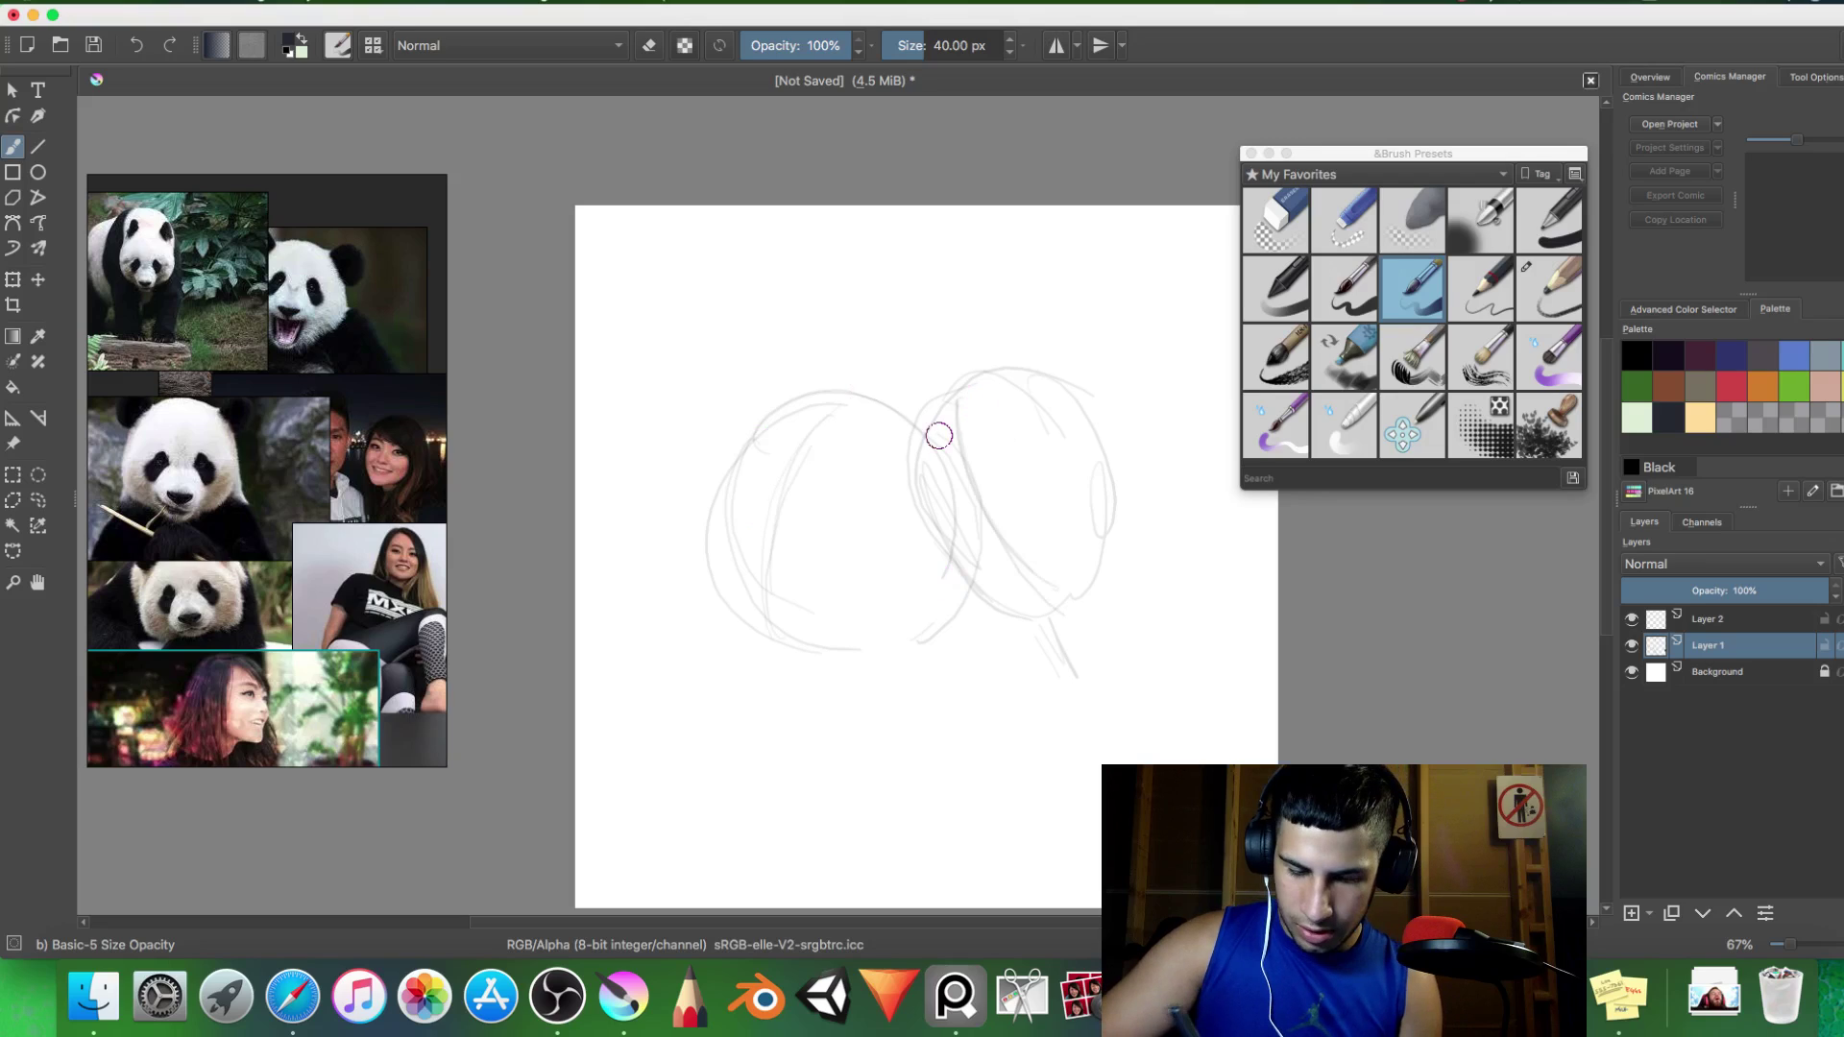
{"action": "mouse_move", "coordinate": [939, 435]}
{"action": "left_mouse_down"}
{"action": "mouse_move", "coordinate": [1114, 488]}
{"action": "mouse_move", "coordinate": [1097, 568]}
{"action": "left_mouse_up"}
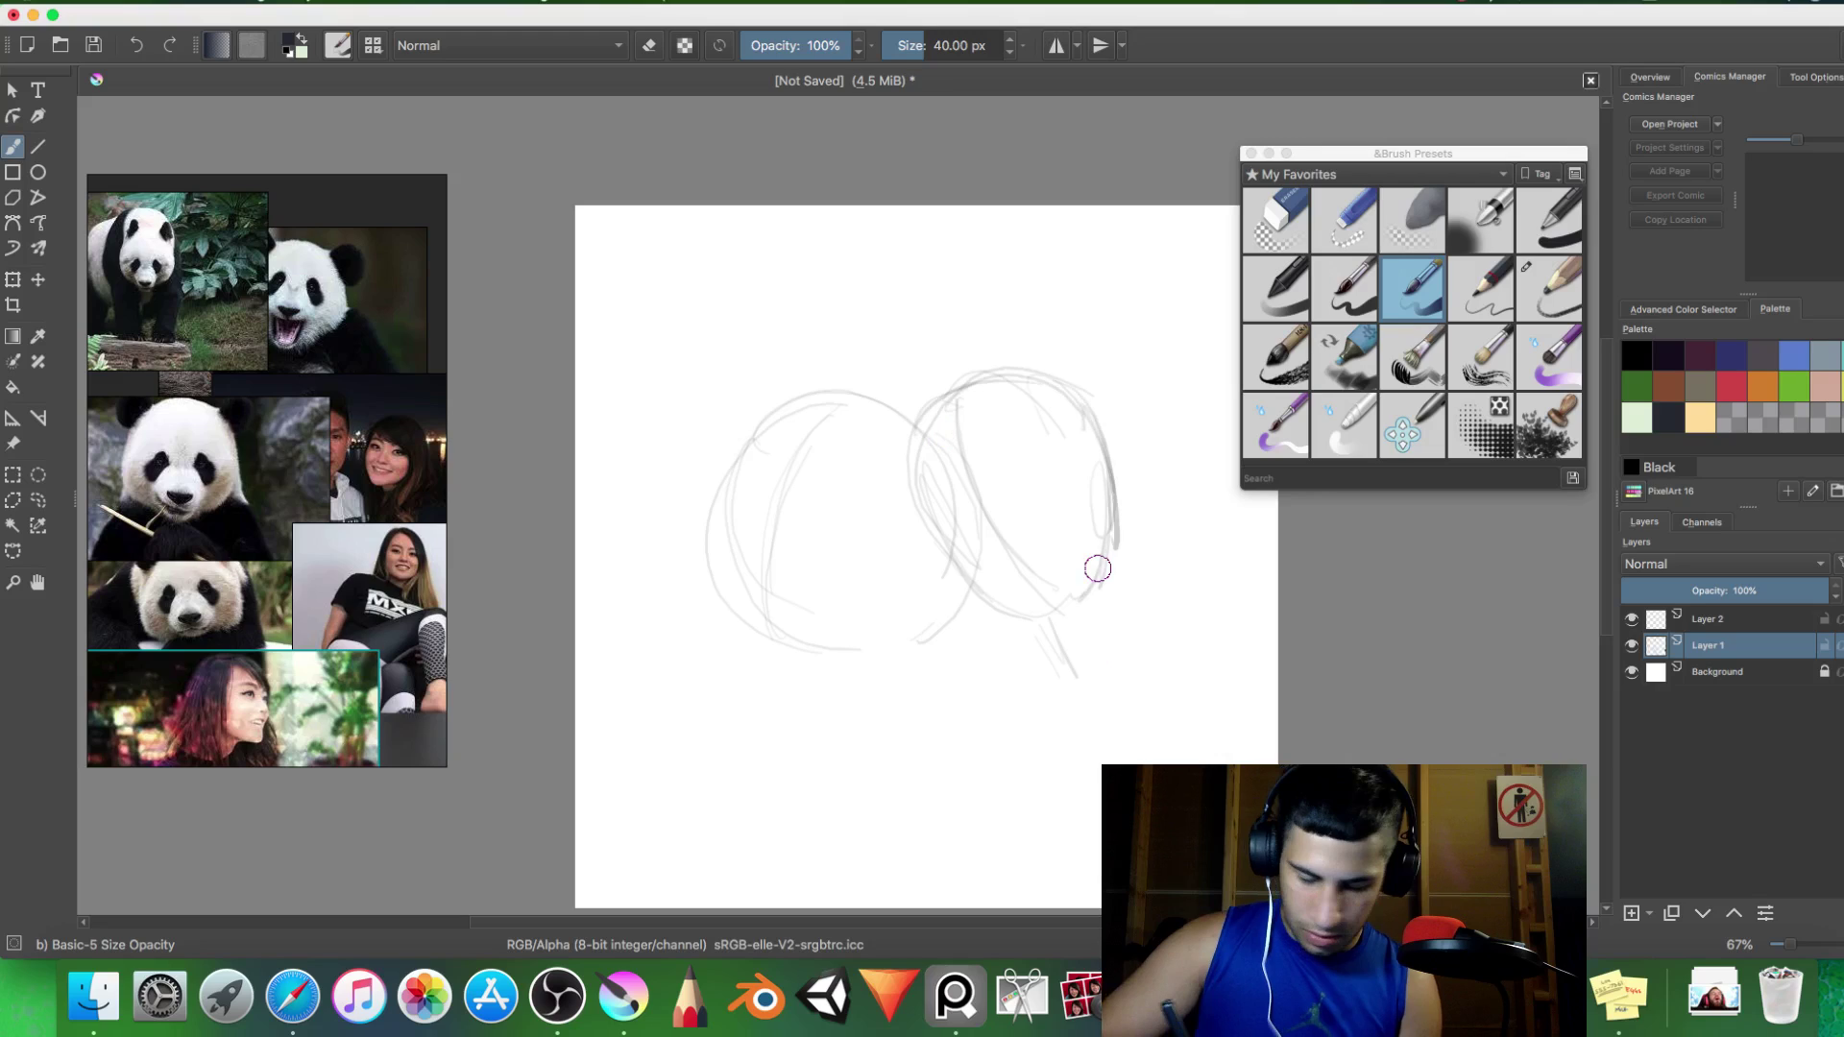
{"action": "left_click_drag", "start_coordinate": [1098, 568], "coordinate": [1041, 610]}
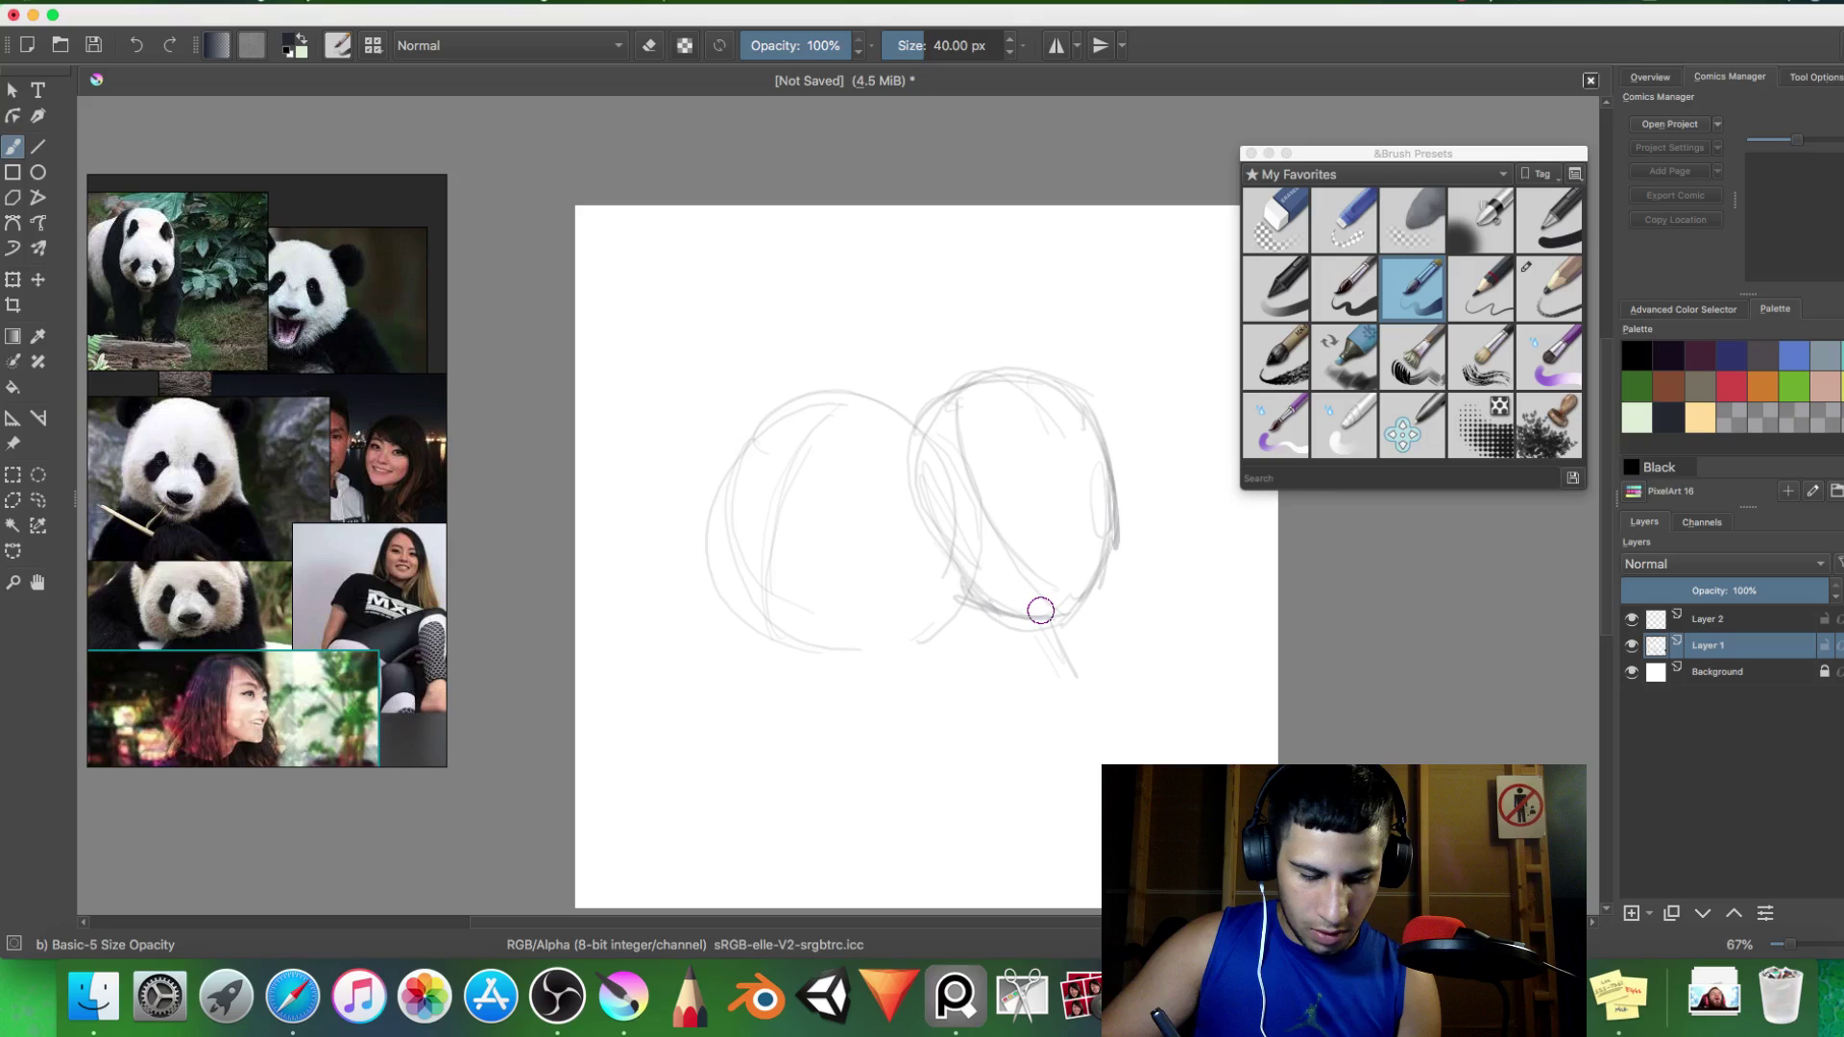
{"action": "left_click_drag", "start_coordinate": [1041, 609], "coordinate": [1058, 681]}
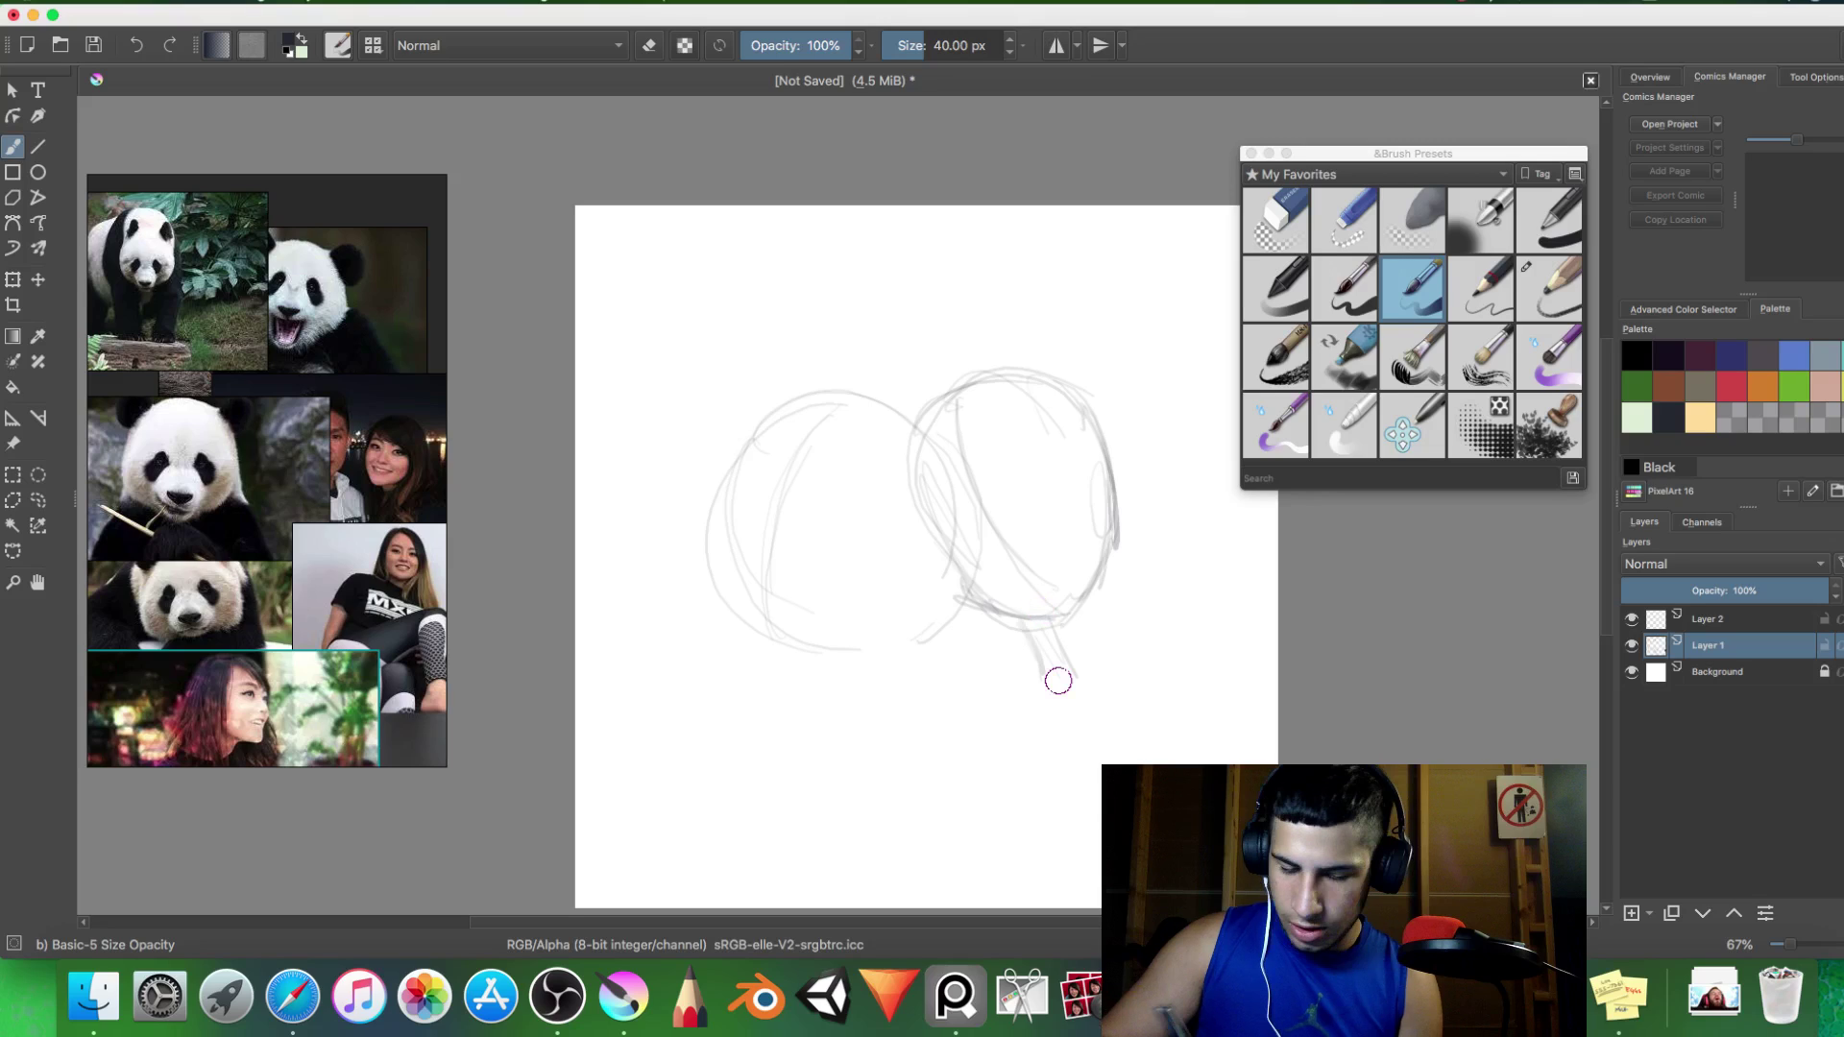
{"action": "left_click_drag", "start_coordinate": [1093, 603], "coordinate": [1120, 656]}
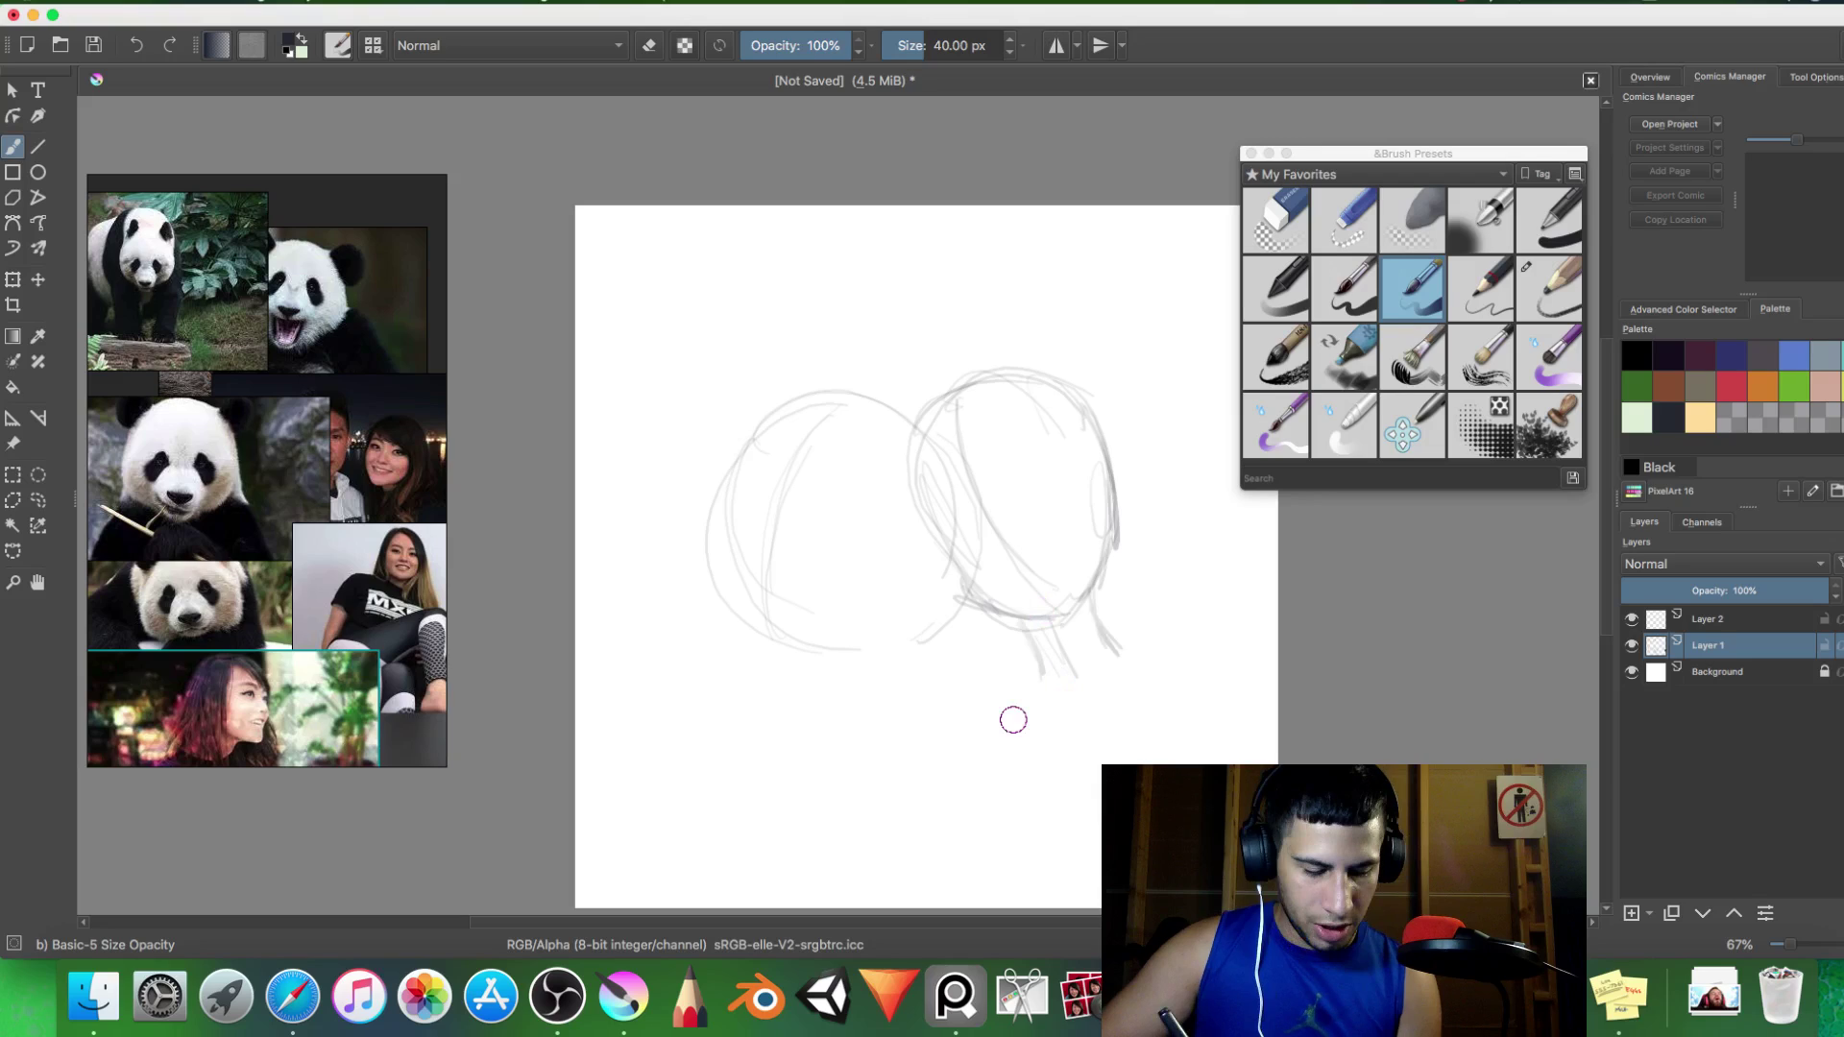
{"action": "left_click_drag", "start_coordinate": [1037, 673], "coordinate": [1122, 678]}
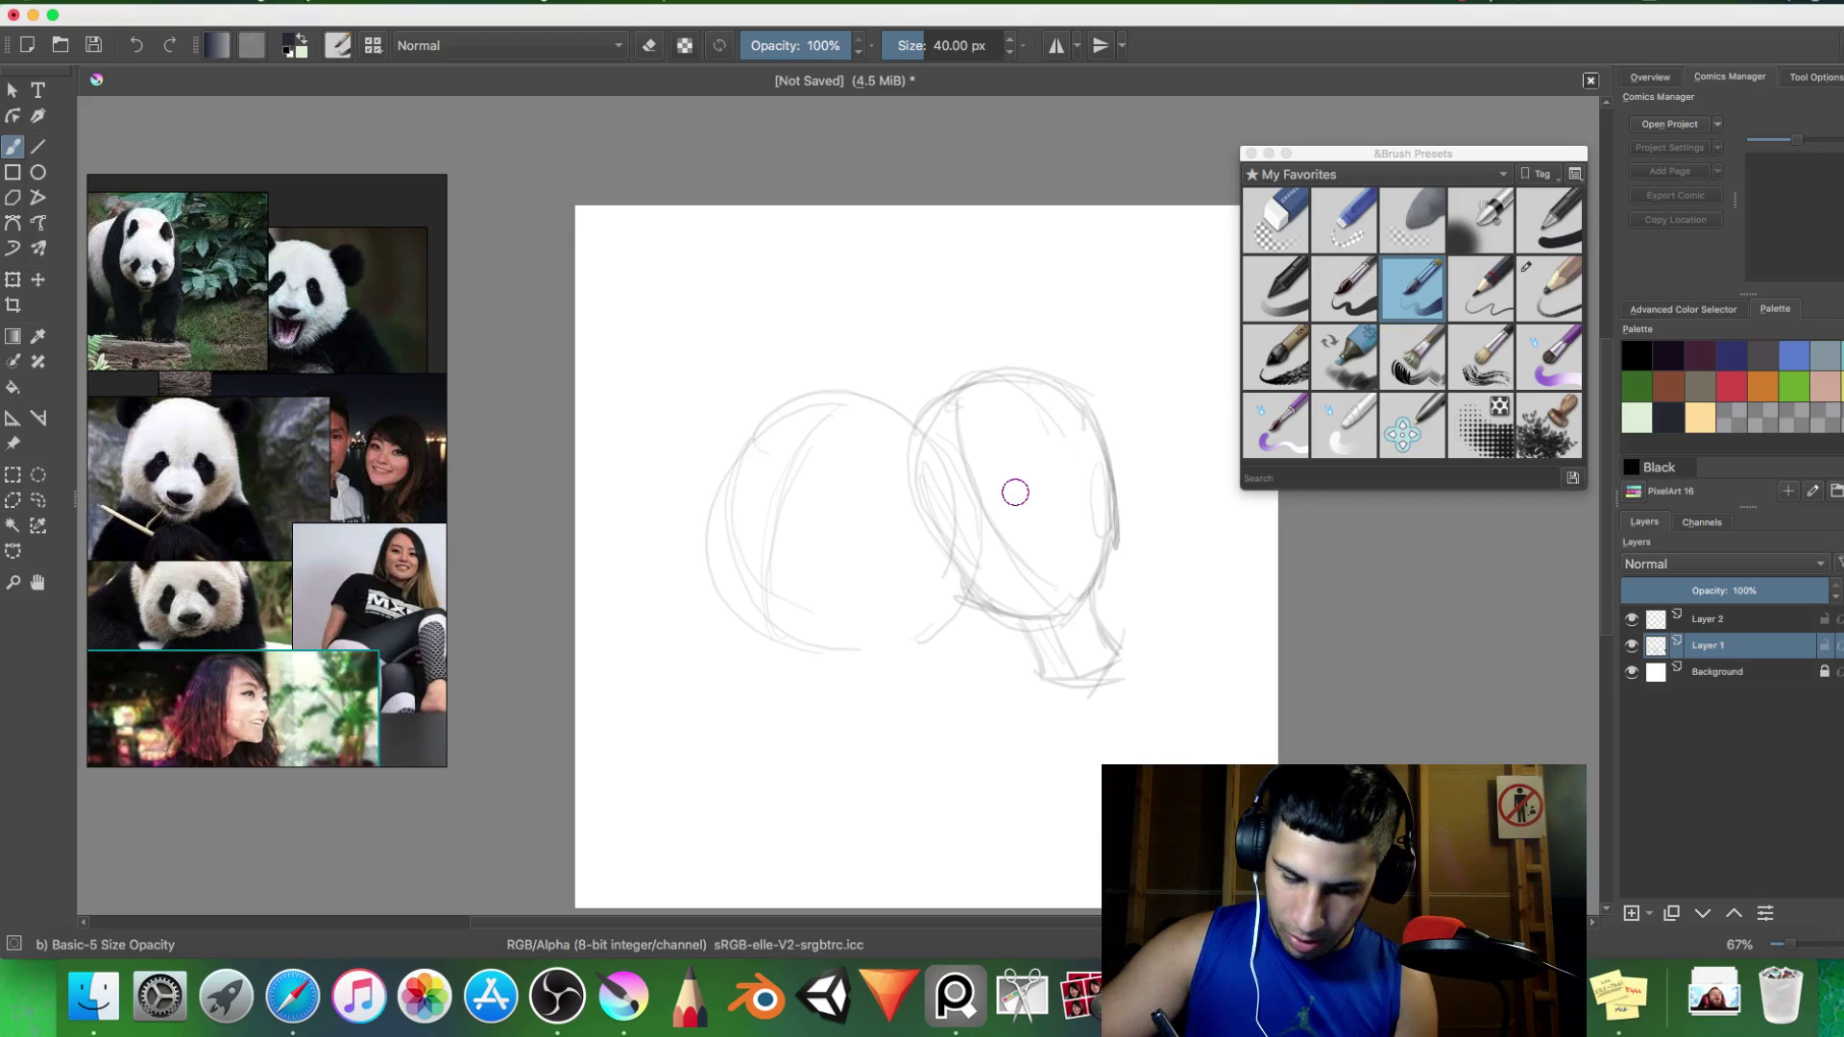
Sketch the girl's nose line, a small nose mark and a first eye stroke.
{"action": "left_click_drag", "start_coordinate": [990, 480], "coordinate": [1020, 565]}
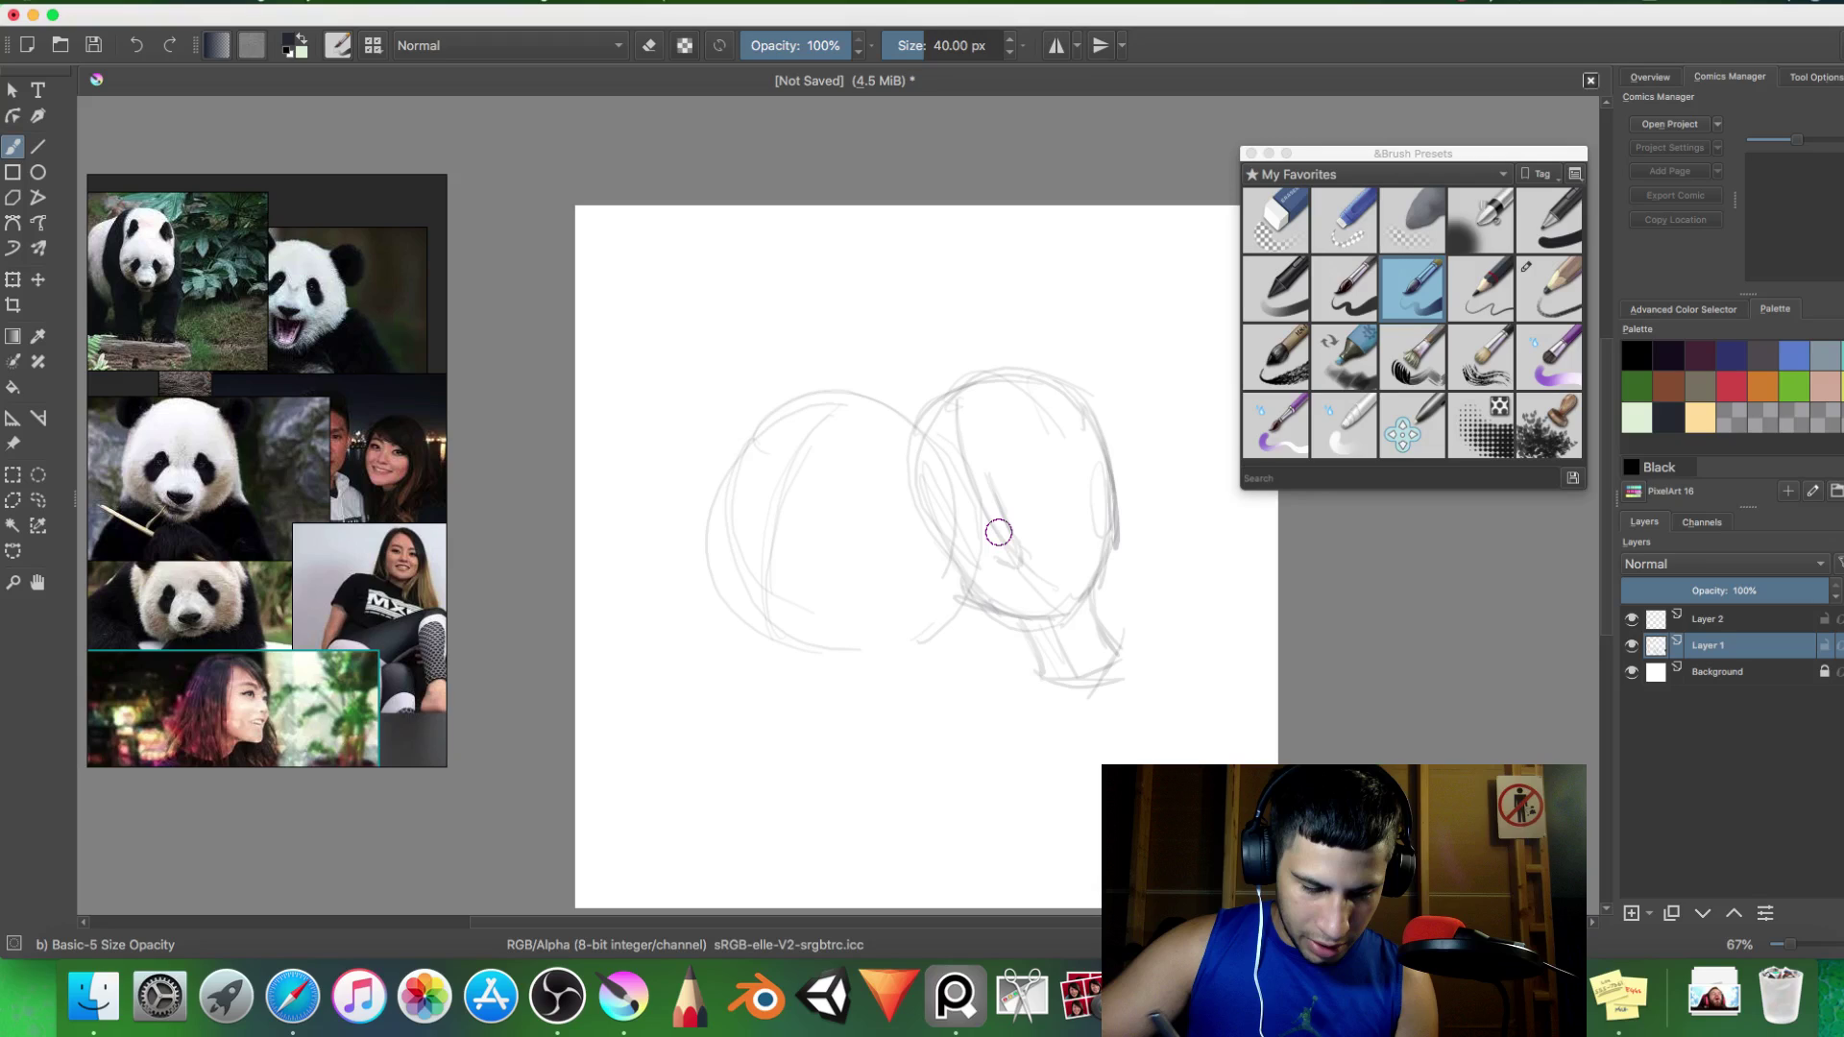
{"action": "left_click_drag", "start_coordinate": [993, 559], "coordinate": [1022, 544]}
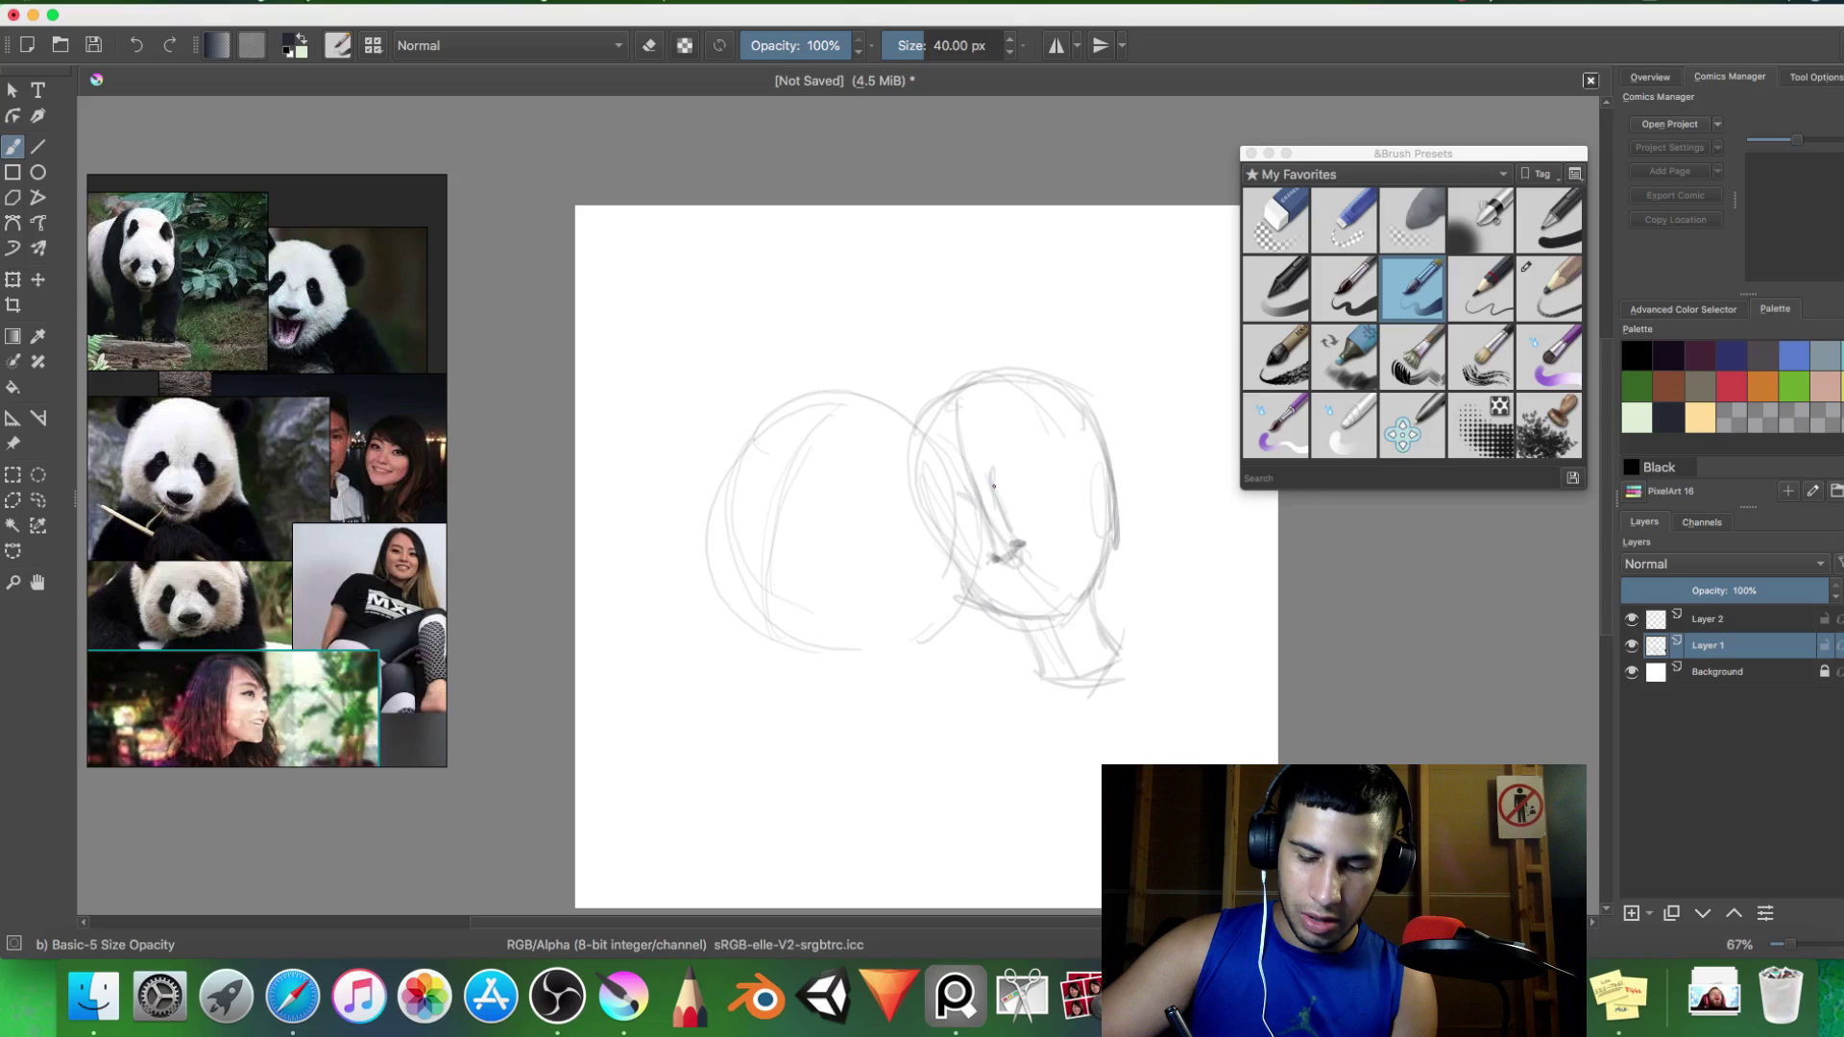
{"action": "left_click_drag", "start_coordinate": [1005, 492], "coordinate": [1053, 475]}
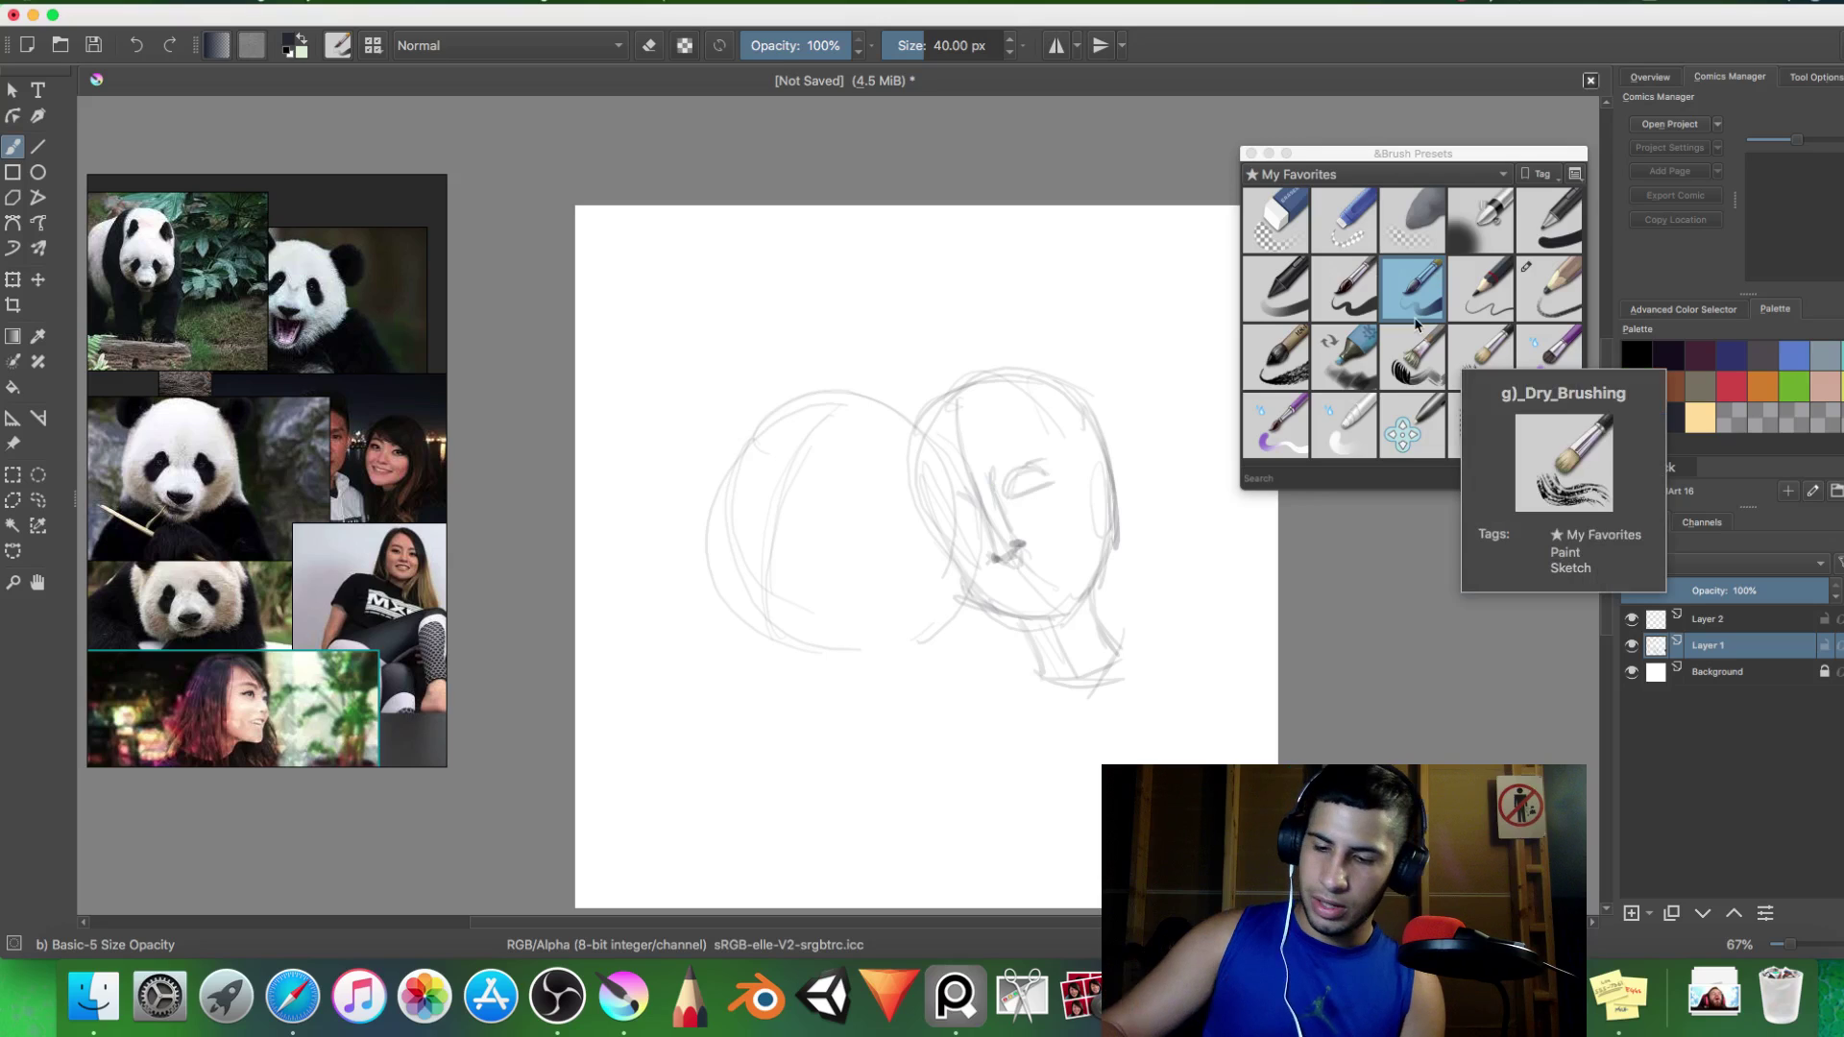
Try a dark oval over the eye, then swap to Pencil-2 and back to the 40 px Basic-5 brush.
{"action": "left_click_drag", "start_coordinate": [1013, 492], "coordinate": [1027, 481]}
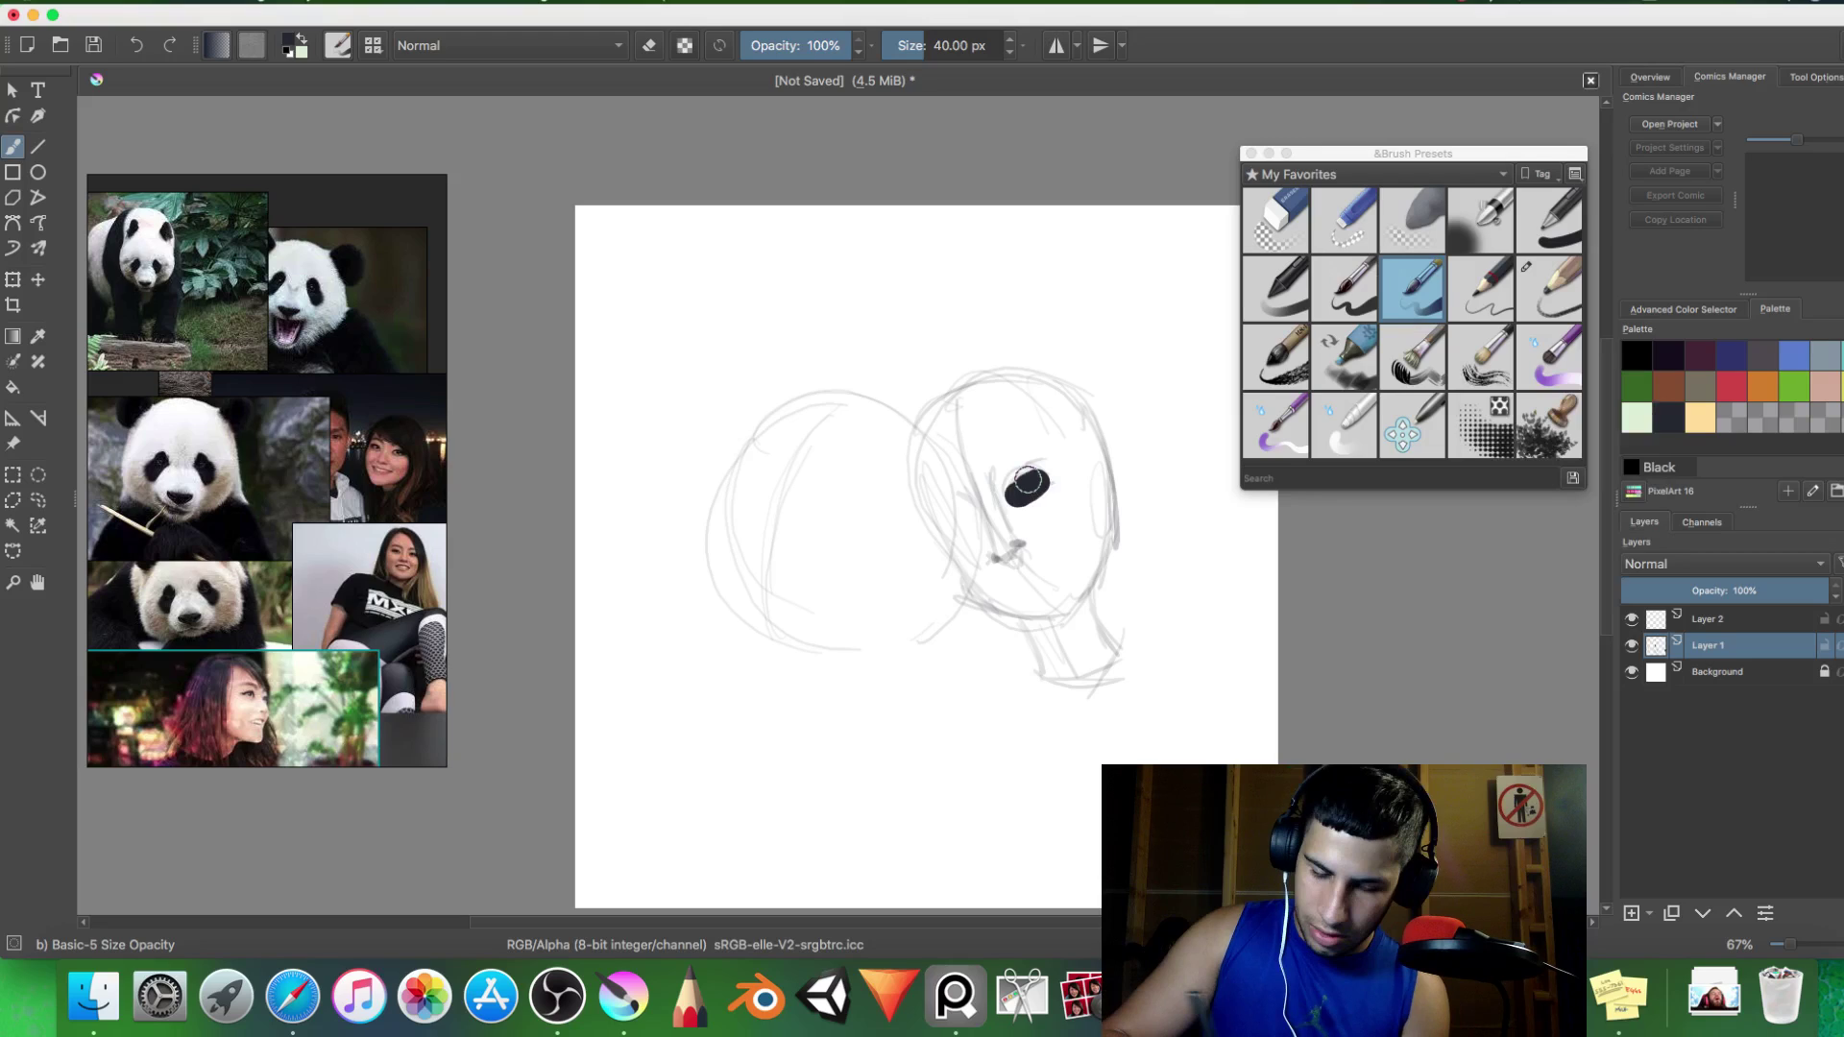
{"action": "key", "text": "period"}
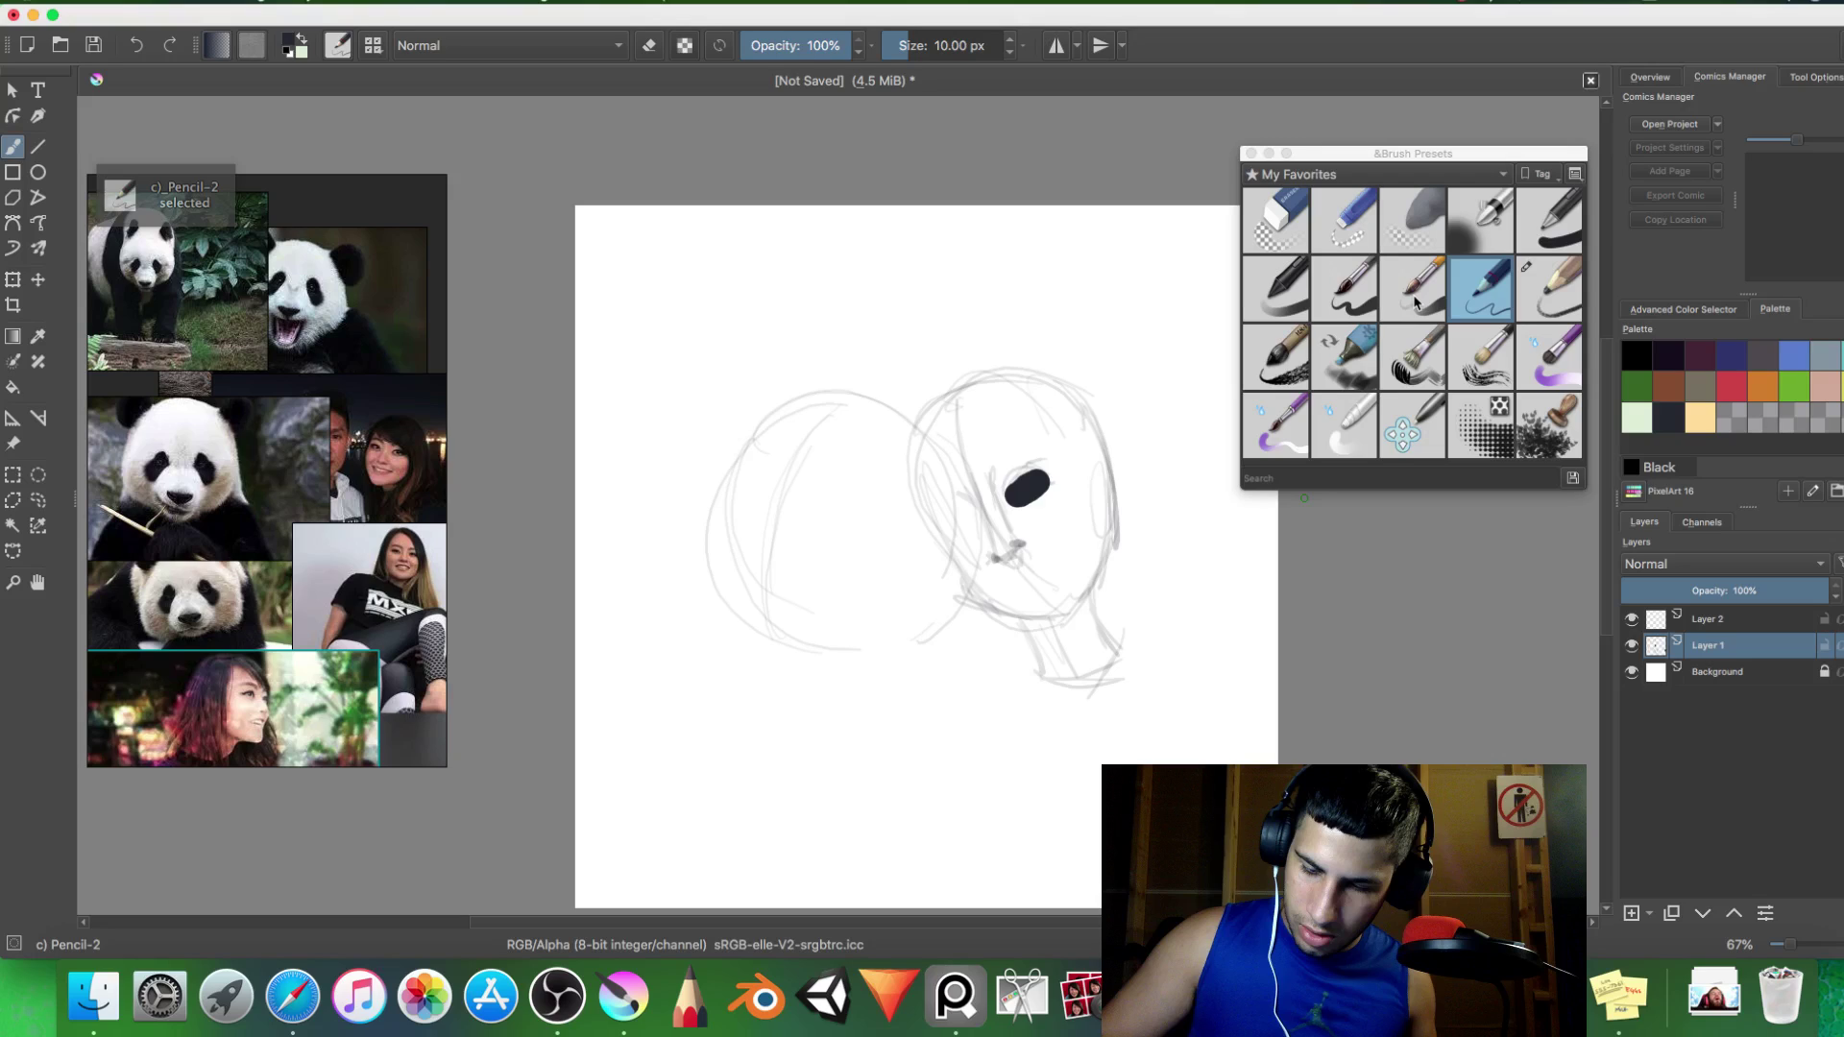
{"action": "left_click", "coordinate": [1415, 304]}
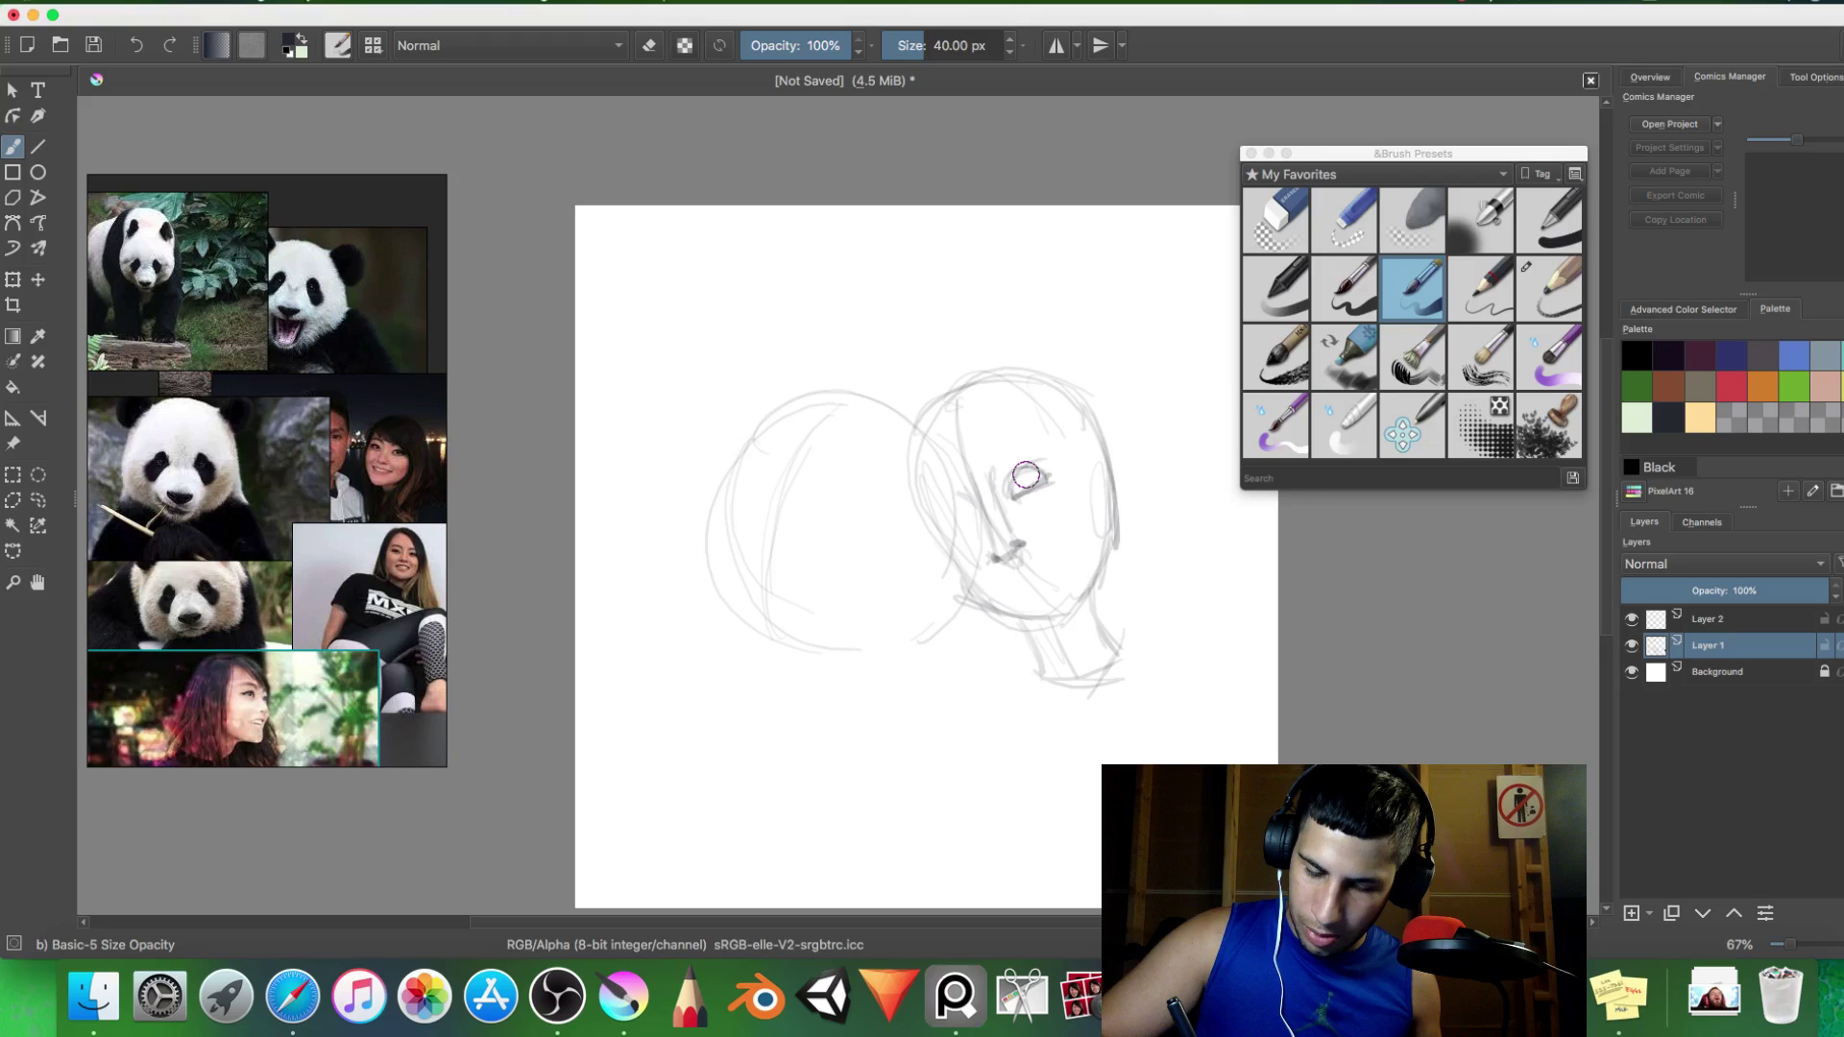
Draw both eyes as closed arcs with lashes above the nose.
{"action": "left_click_drag", "start_coordinate": [1008, 494], "coordinate": [1050, 477]}
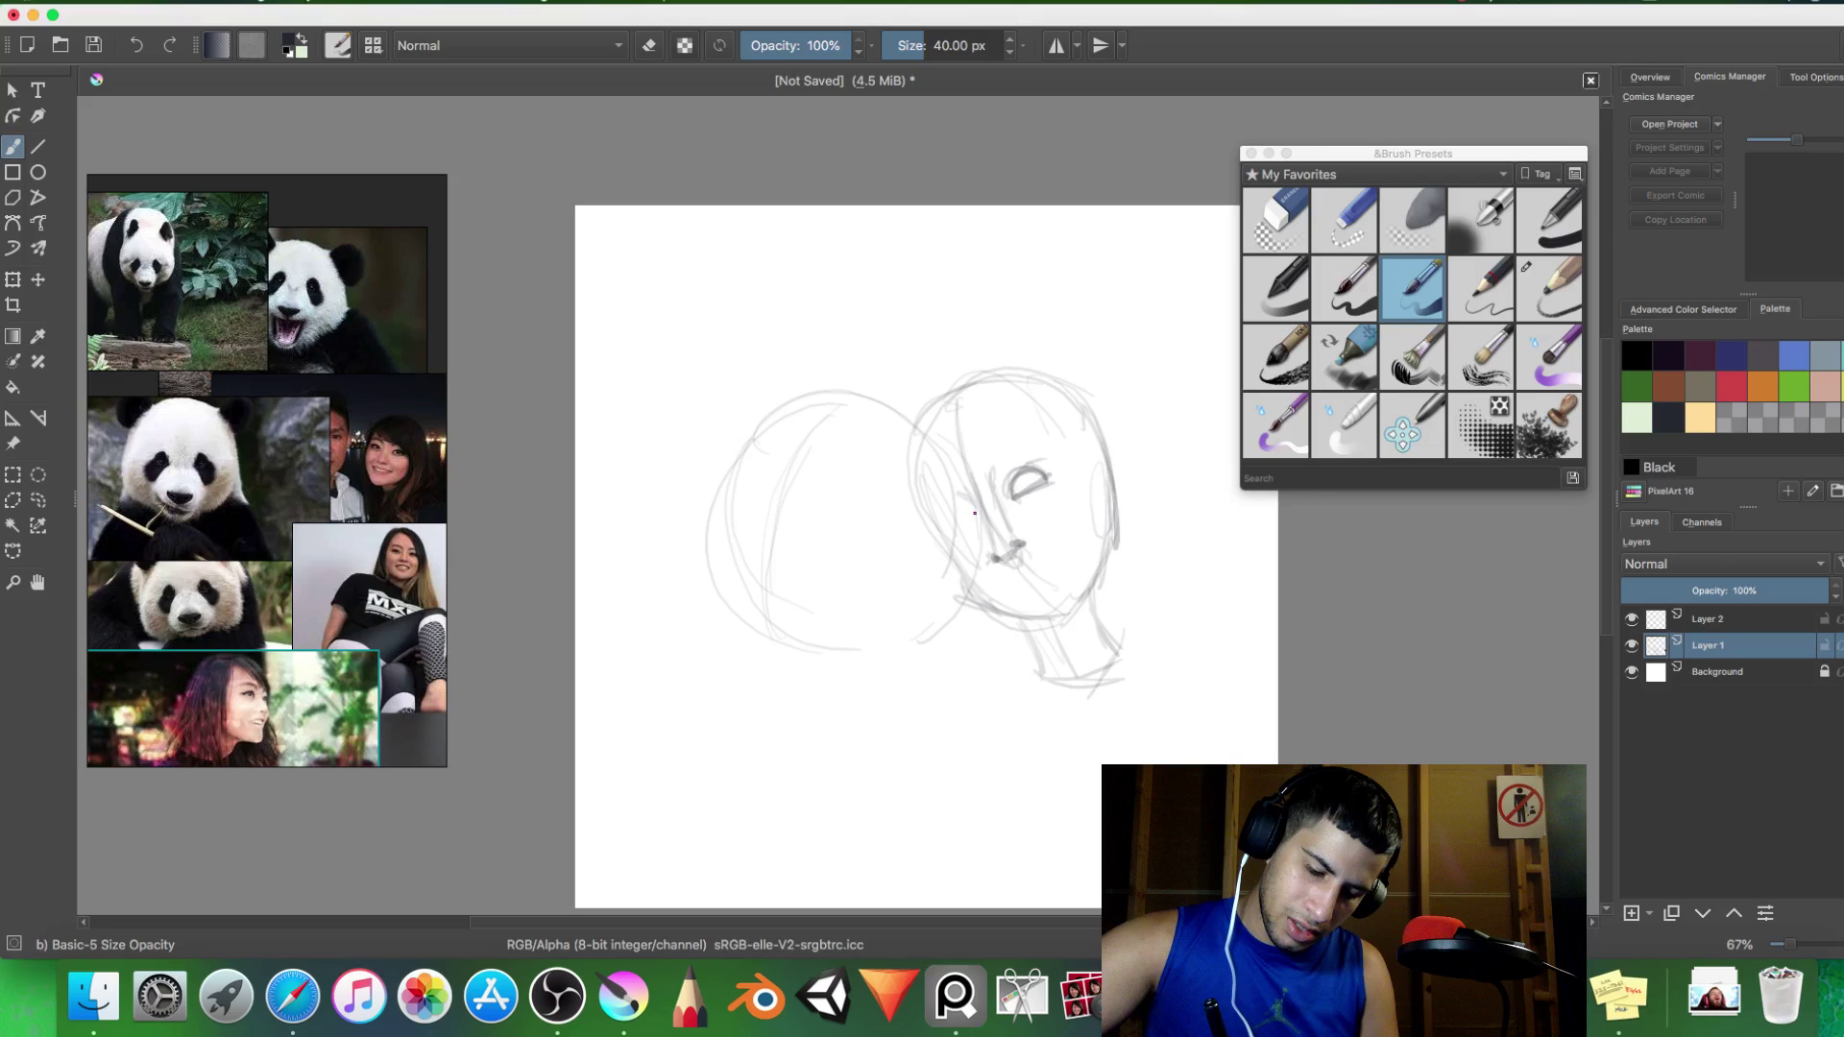
{"action": "left_click_drag", "start_coordinate": [970, 504], "coordinate": [940, 518]}
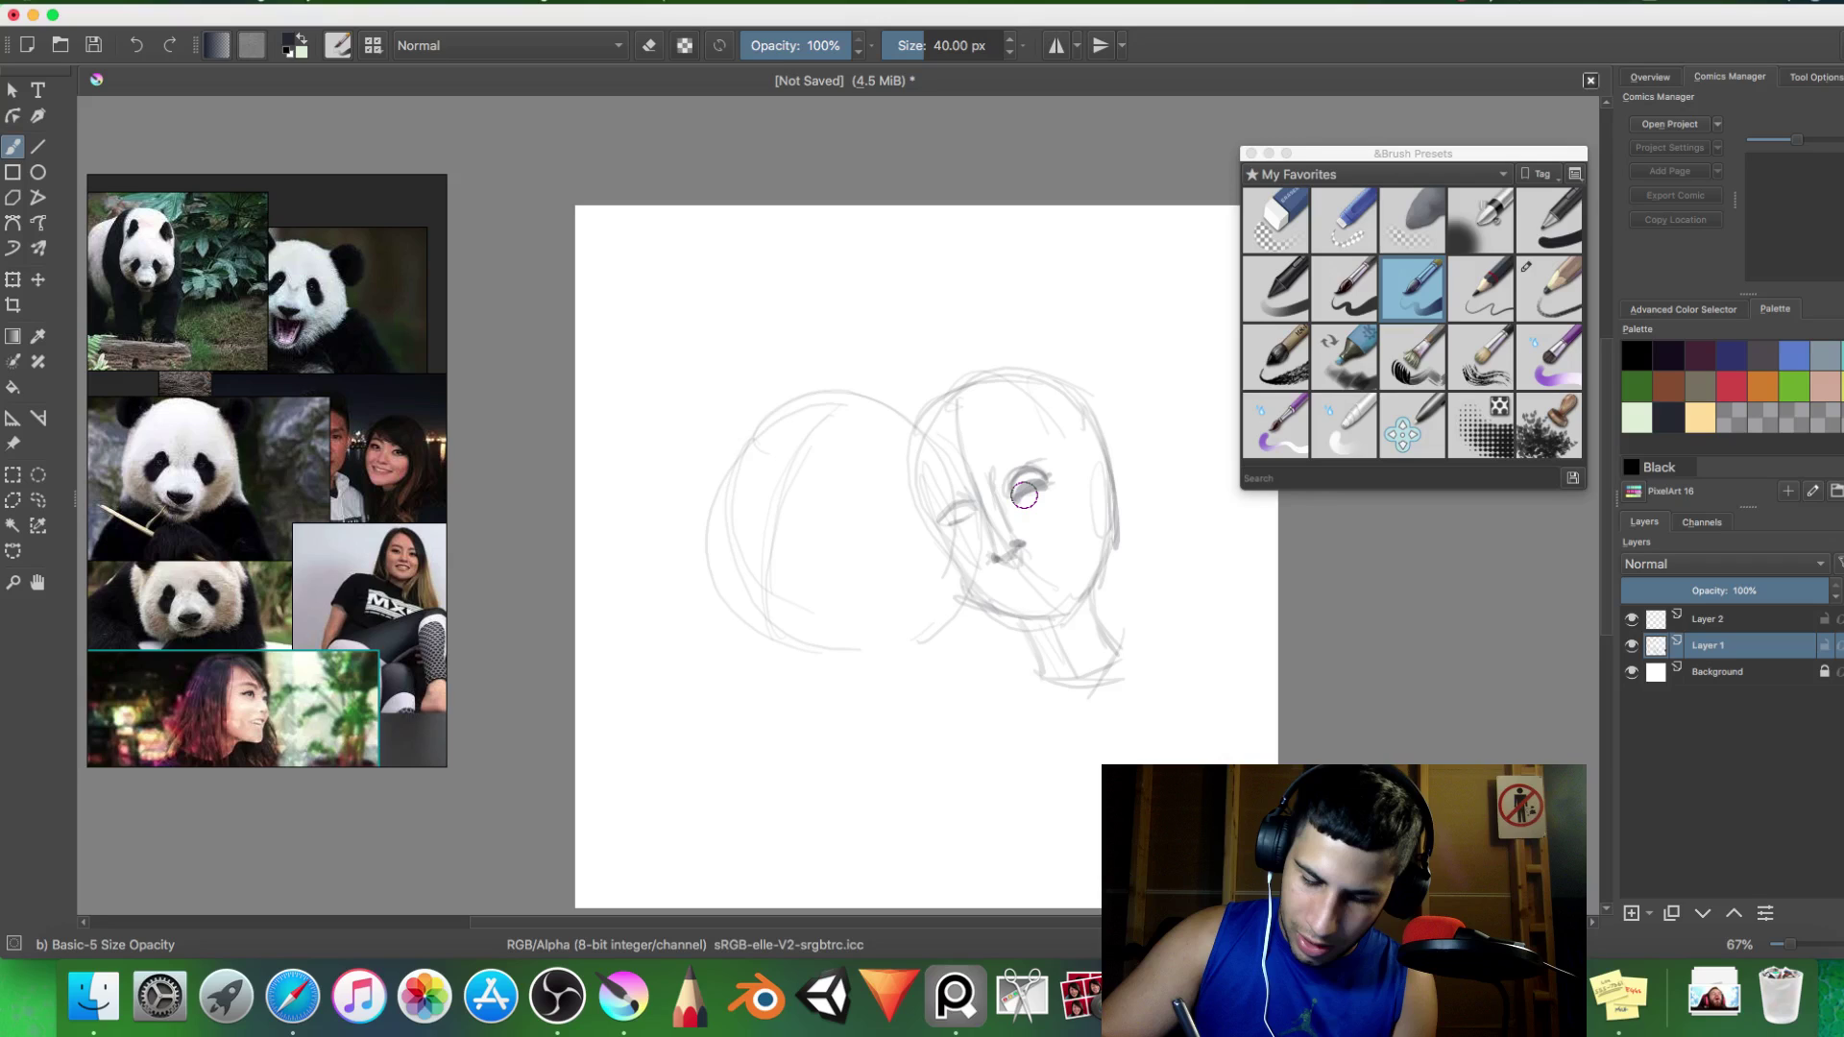
{"action": "left_click_drag", "start_coordinate": [1014, 483], "coordinate": [1049, 477]}
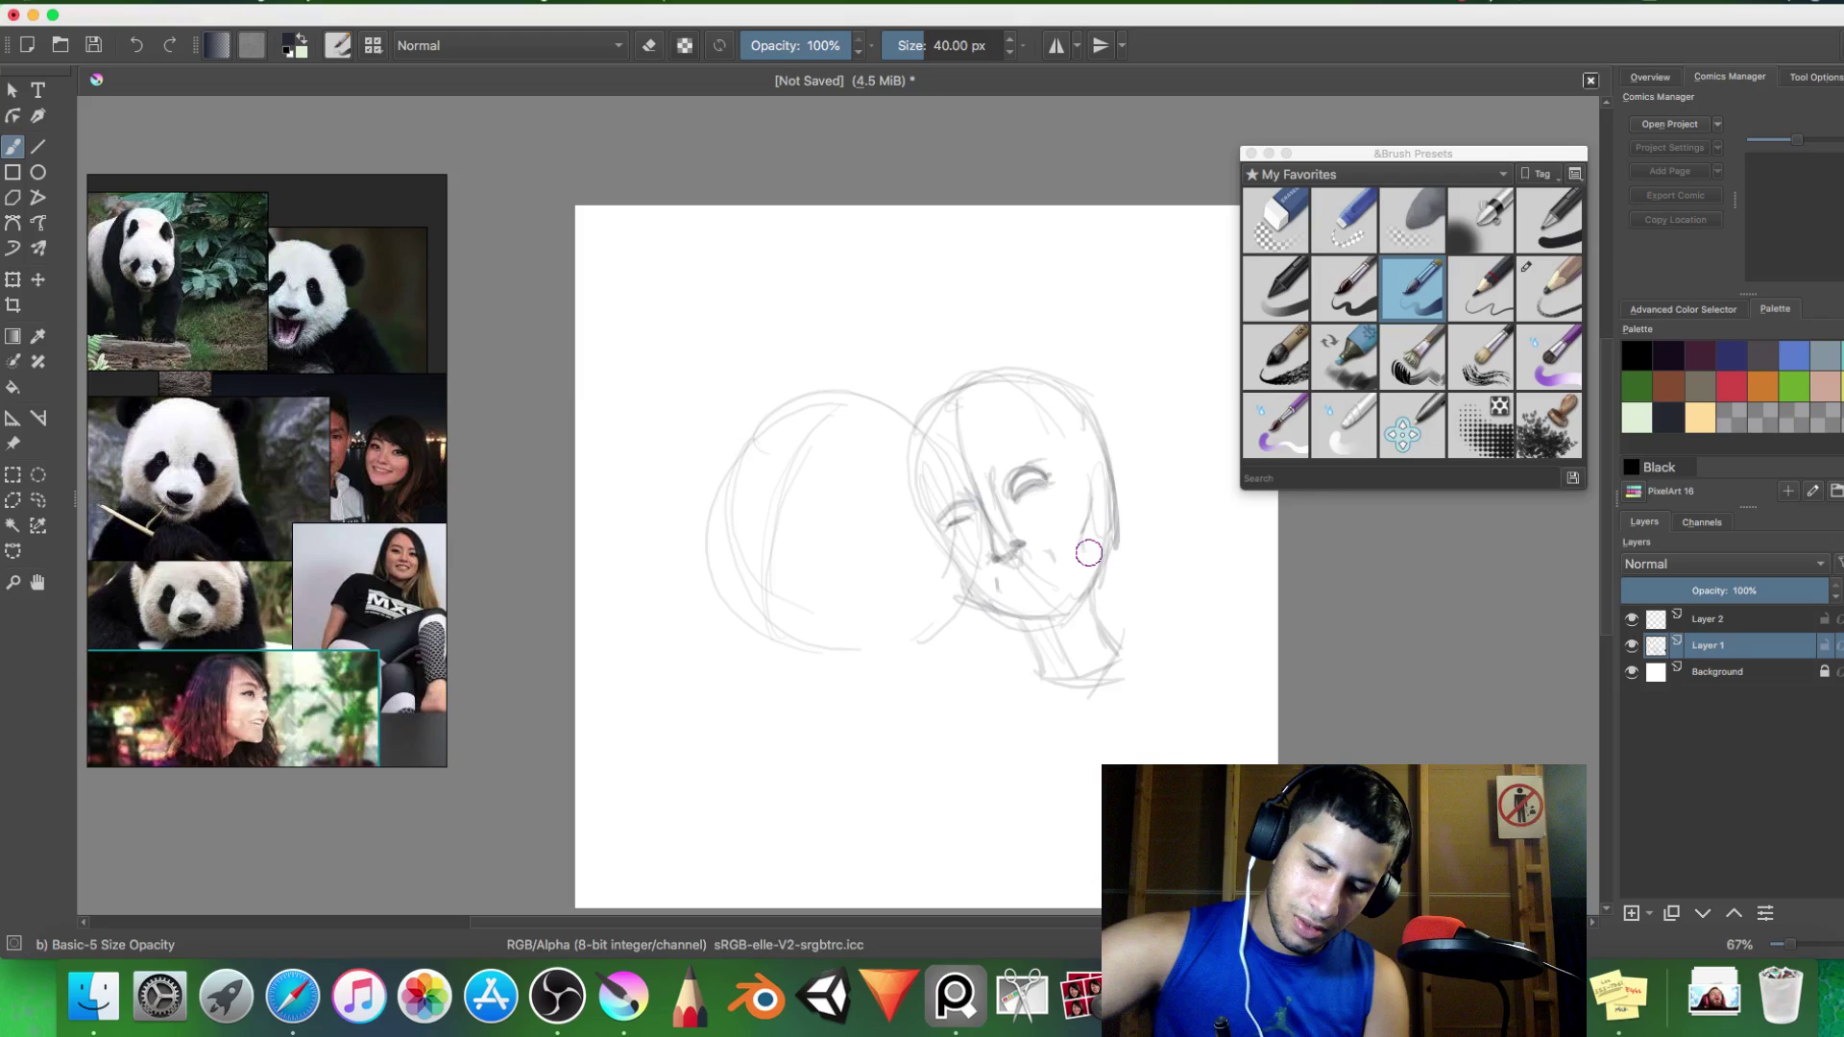
Clean up with the Eraser Soft preset, then draw a smiling mouth with the Basic-5 brush.
{"action": "key", "text": "slash"}
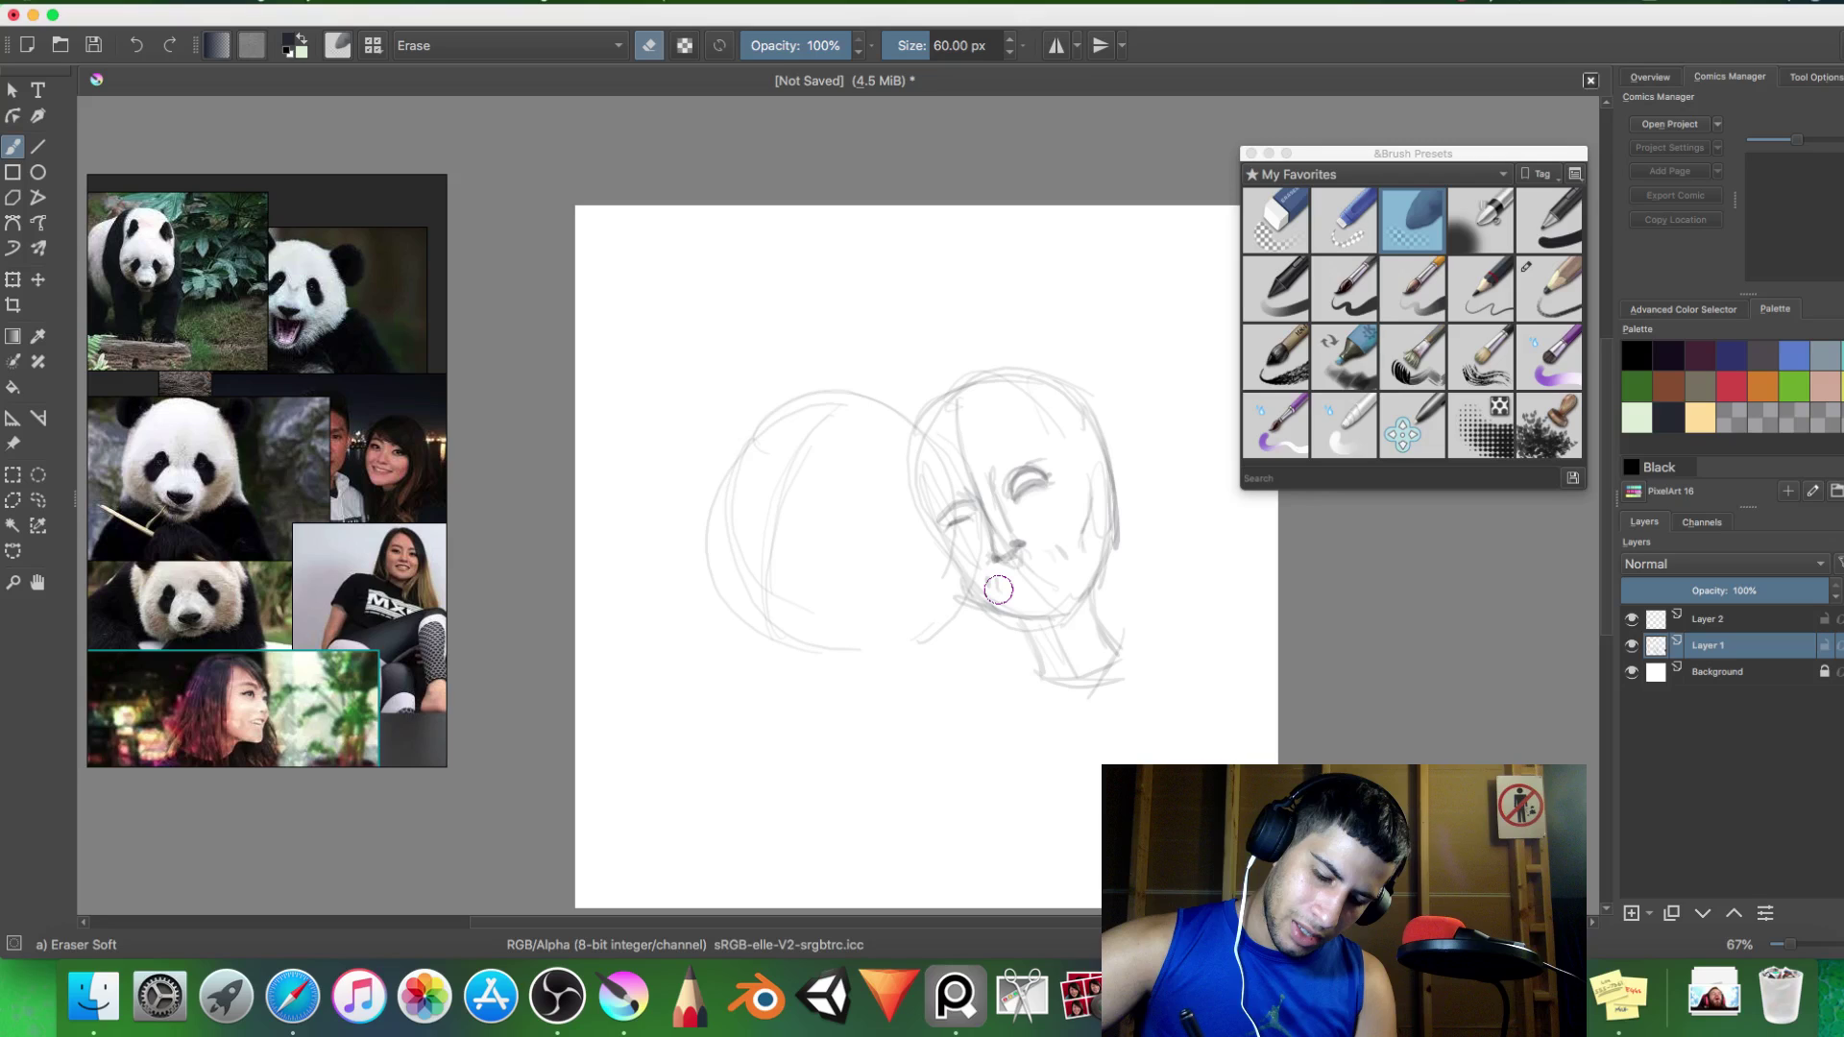
{"action": "key", "text": "/"}
{"action": "left_click_drag", "start_coordinate": [992, 578], "coordinate": [1052, 568]}
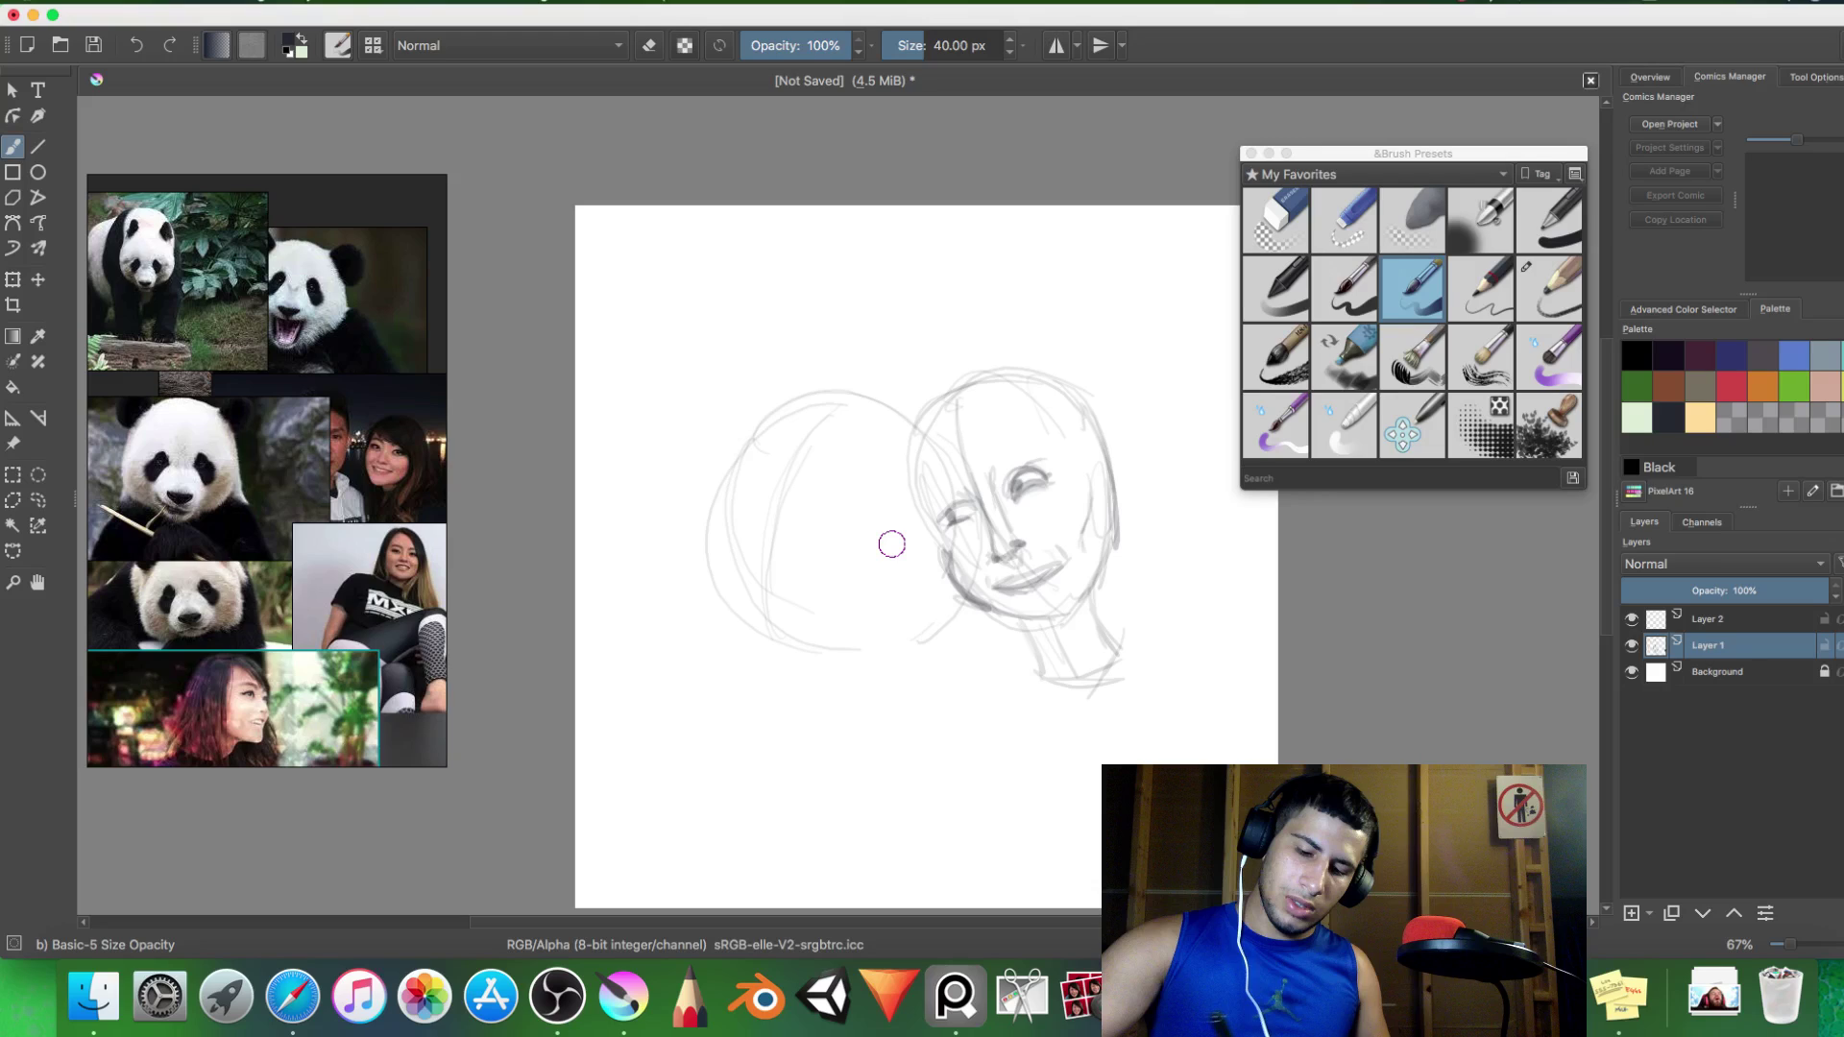
Darken the head outline on the left, top and right, then clear the layer and restart with a side-and-chin stroke.
{"action": "left_click_drag", "start_coordinate": [934, 536], "coordinate": [999, 363]}
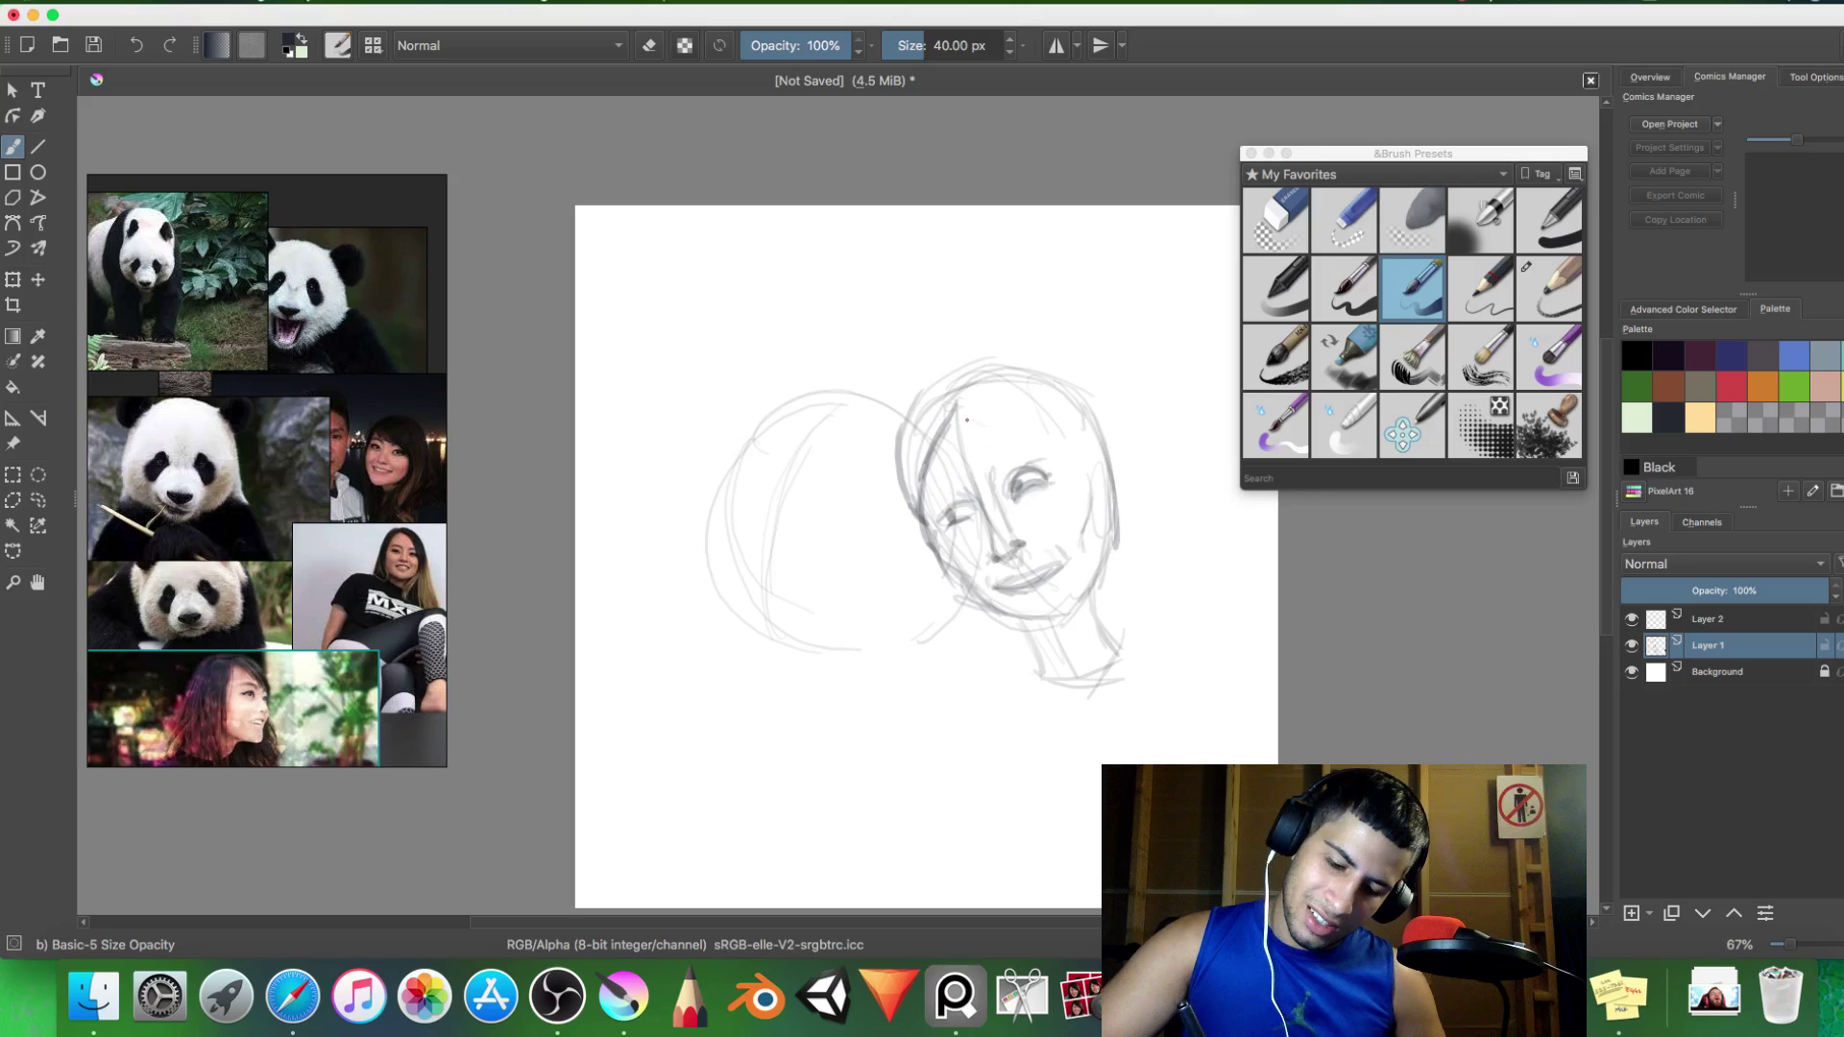
{"action": "left_click_drag", "start_coordinate": [1091, 415], "coordinate": [1107, 553]}
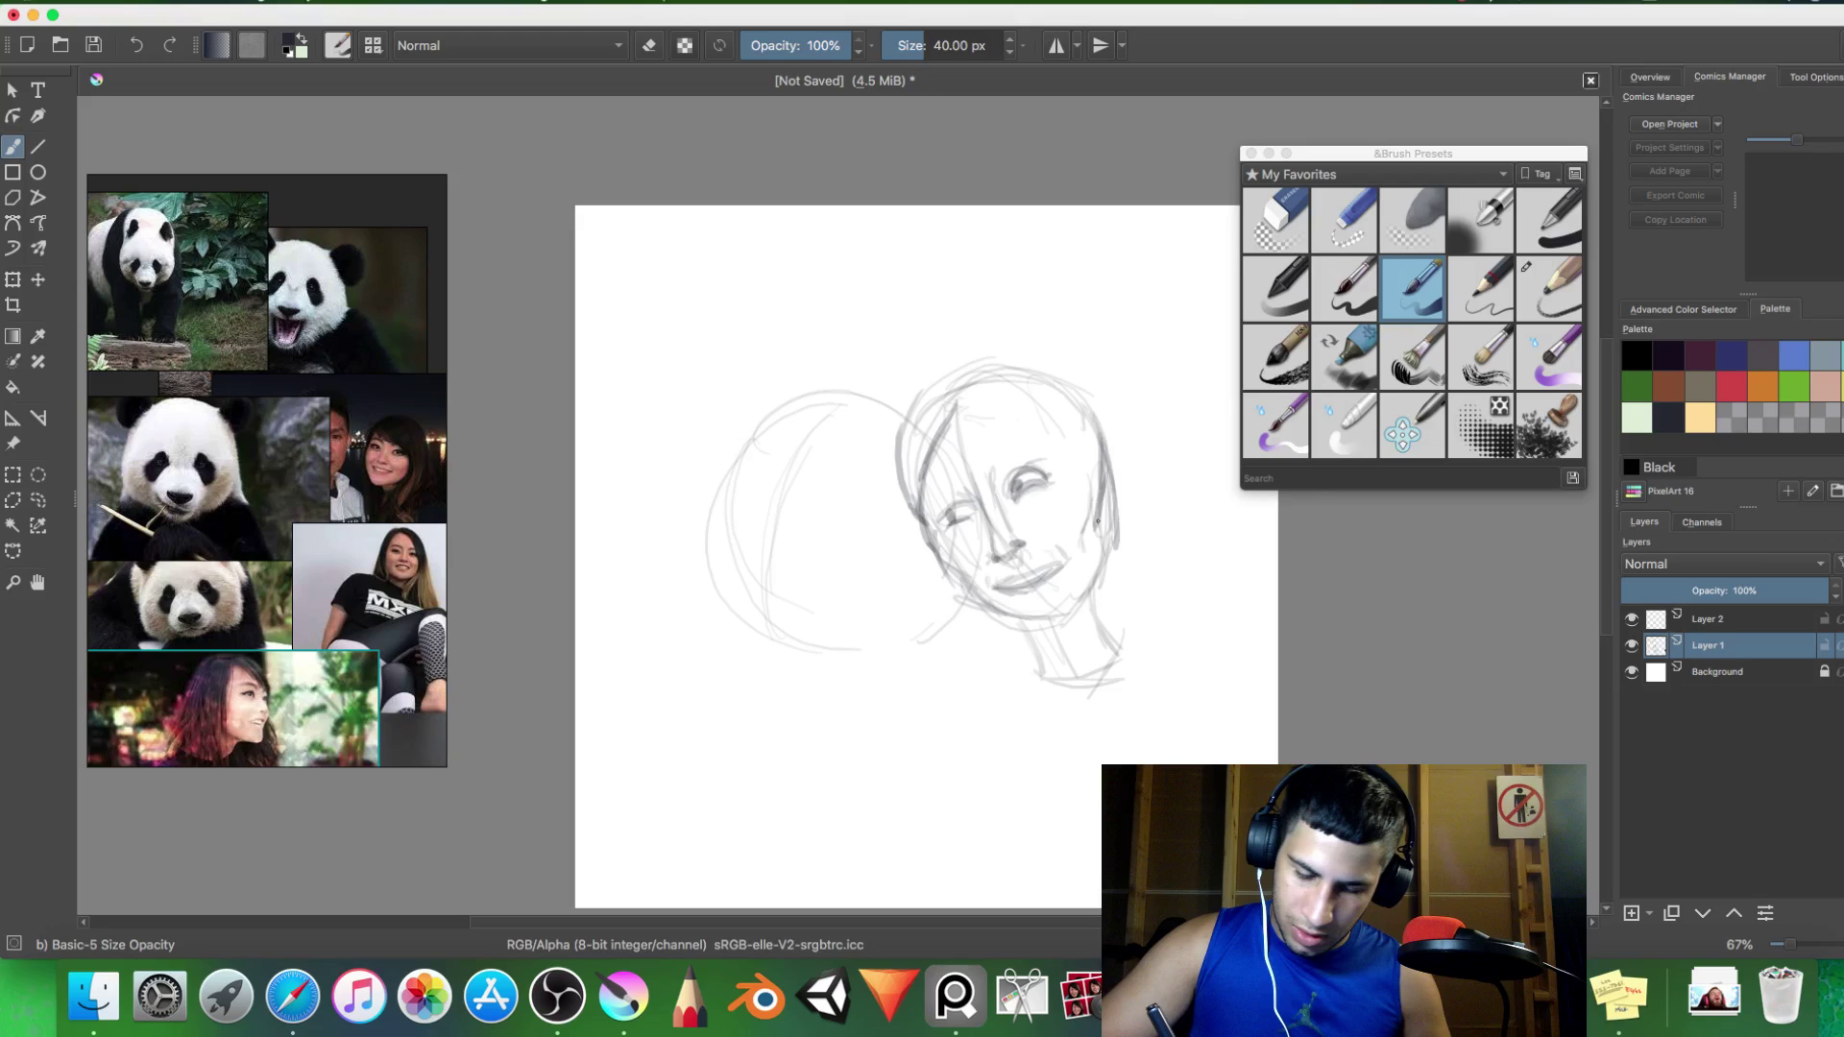
{"action": "key", "text": "Delete"}
{"action": "left_click_drag", "start_coordinate": [951, 437], "coordinate": [1095, 625]}
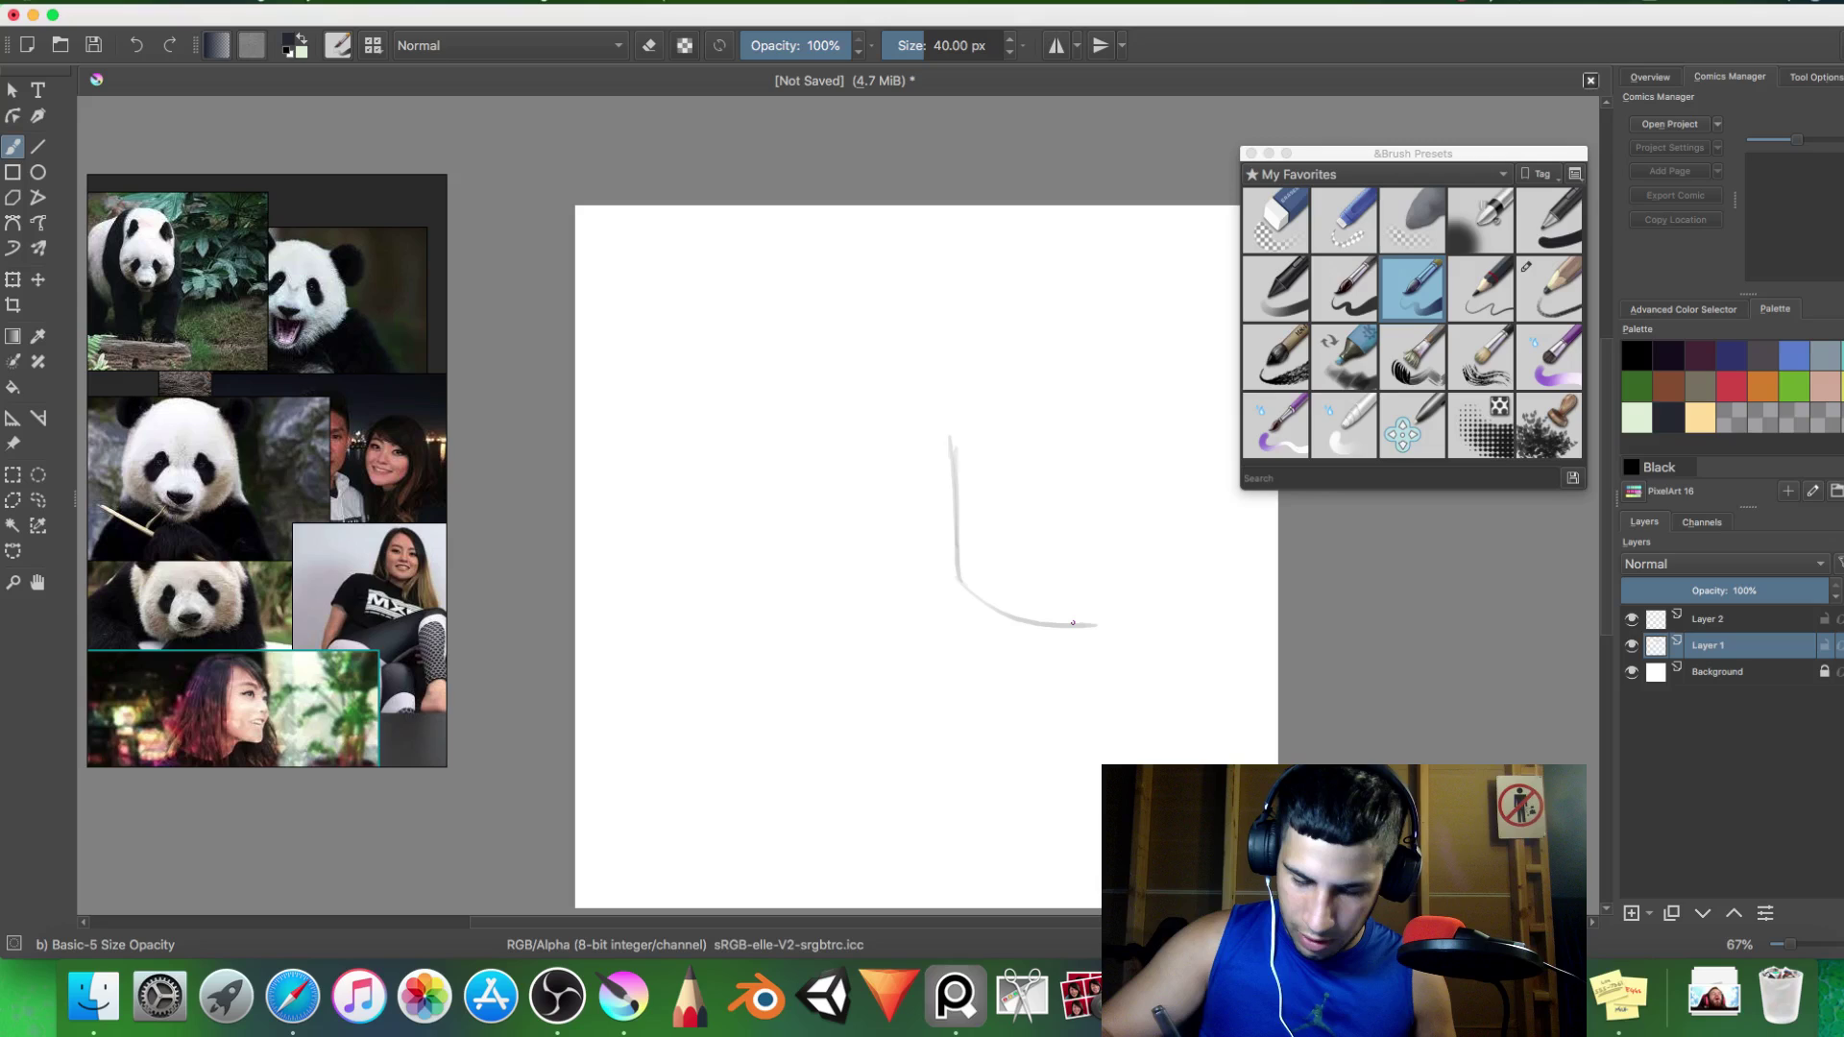
Sketch a new oval face outline with two curved closed-eye strokes.
{"action": "left_click_drag", "start_coordinate": [1073, 622], "coordinate": [975, 494]}
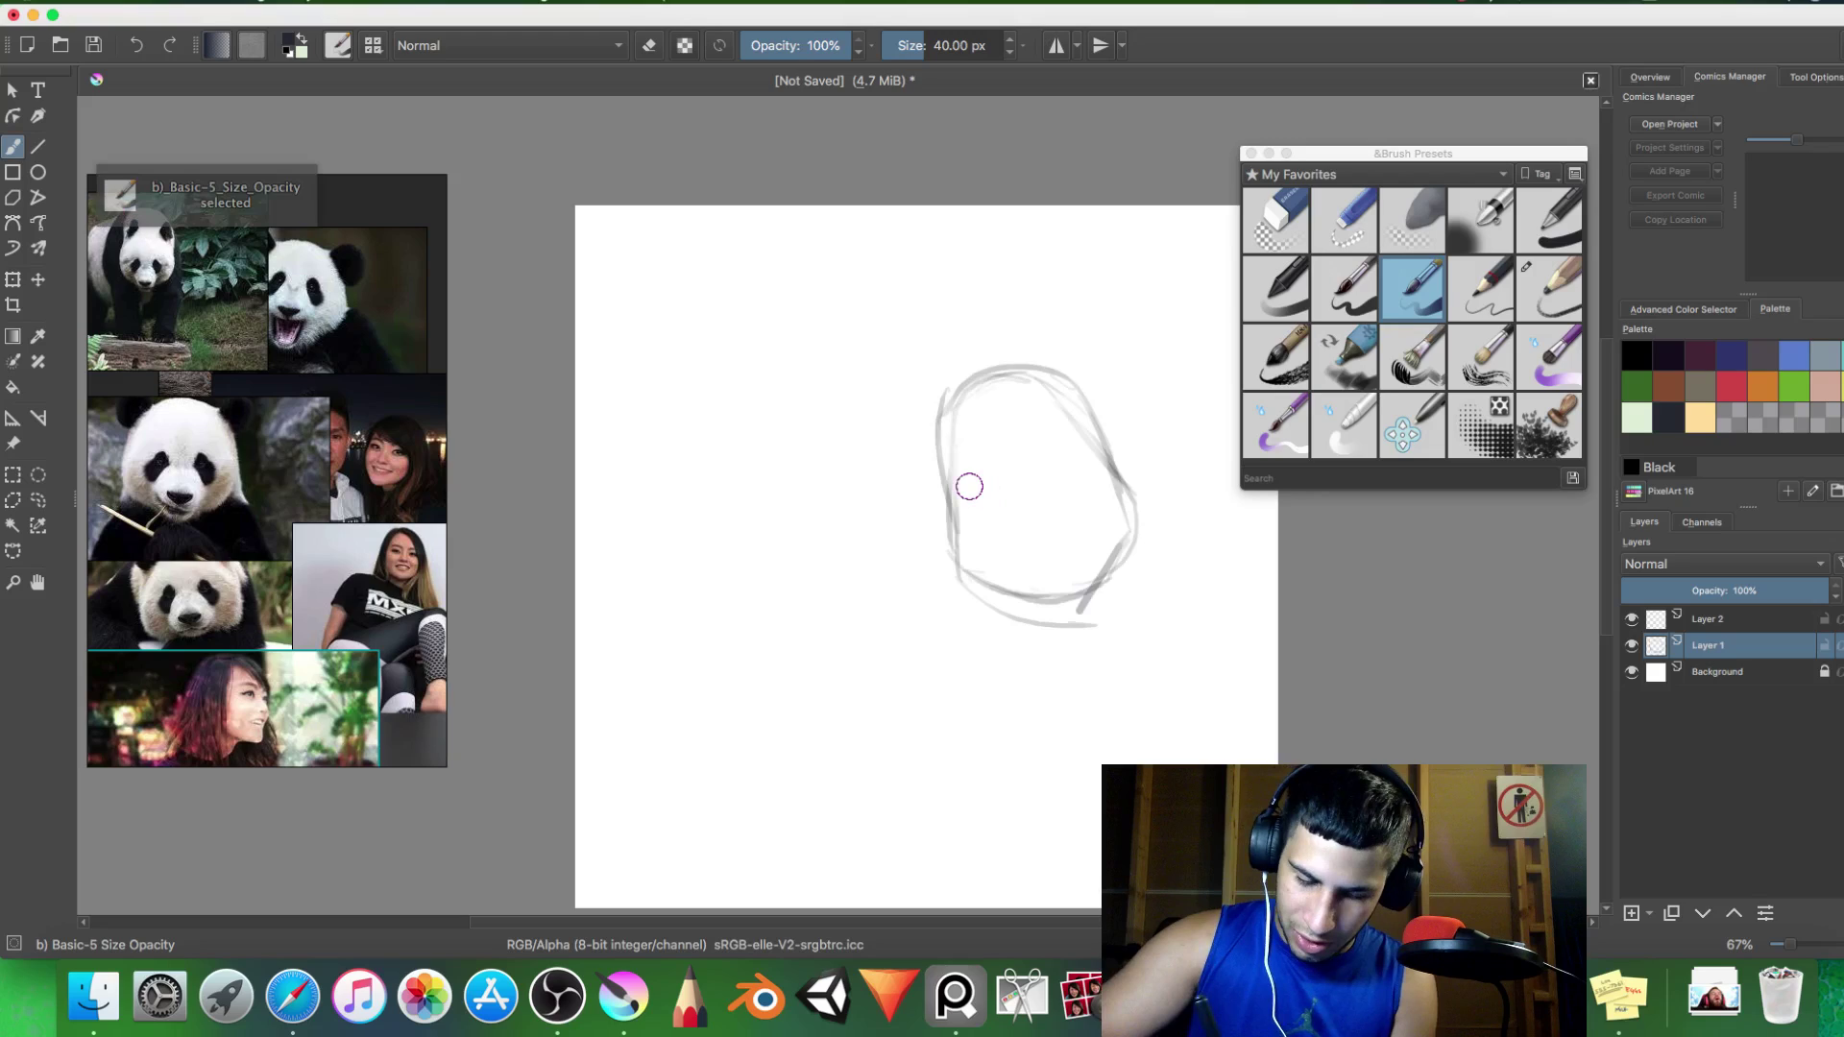
{"action": "left_click_drag", "start_coordinate": [1020, 463], "coordinate": [1076, 459]}
{"action": "left_click_drag", "start_coordinate": [998, 463], "coordinate": [965, 494]}
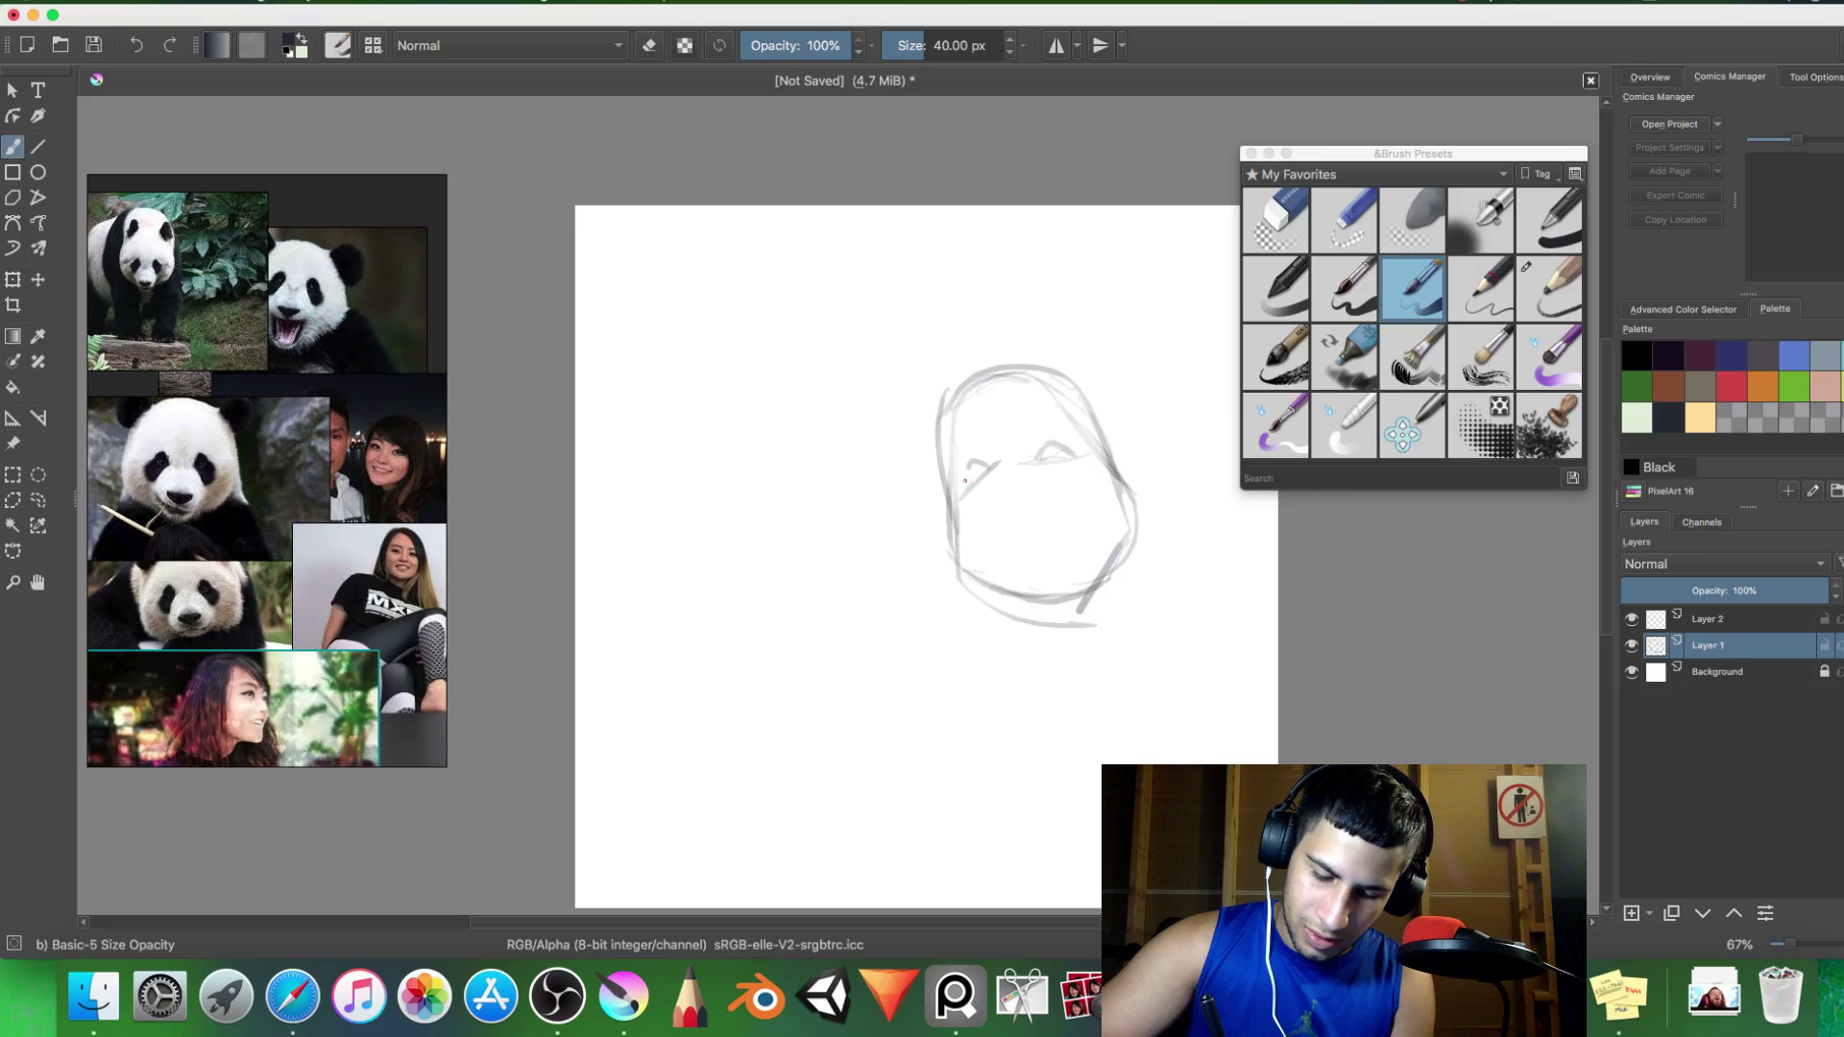
Add a smiling mouth, jaw shading, darker contours, neck lines and long hair down both sides.
{"action": "left_click_drag", "start_coordinate": [980, 545], "coordinate": [1098, 521]}
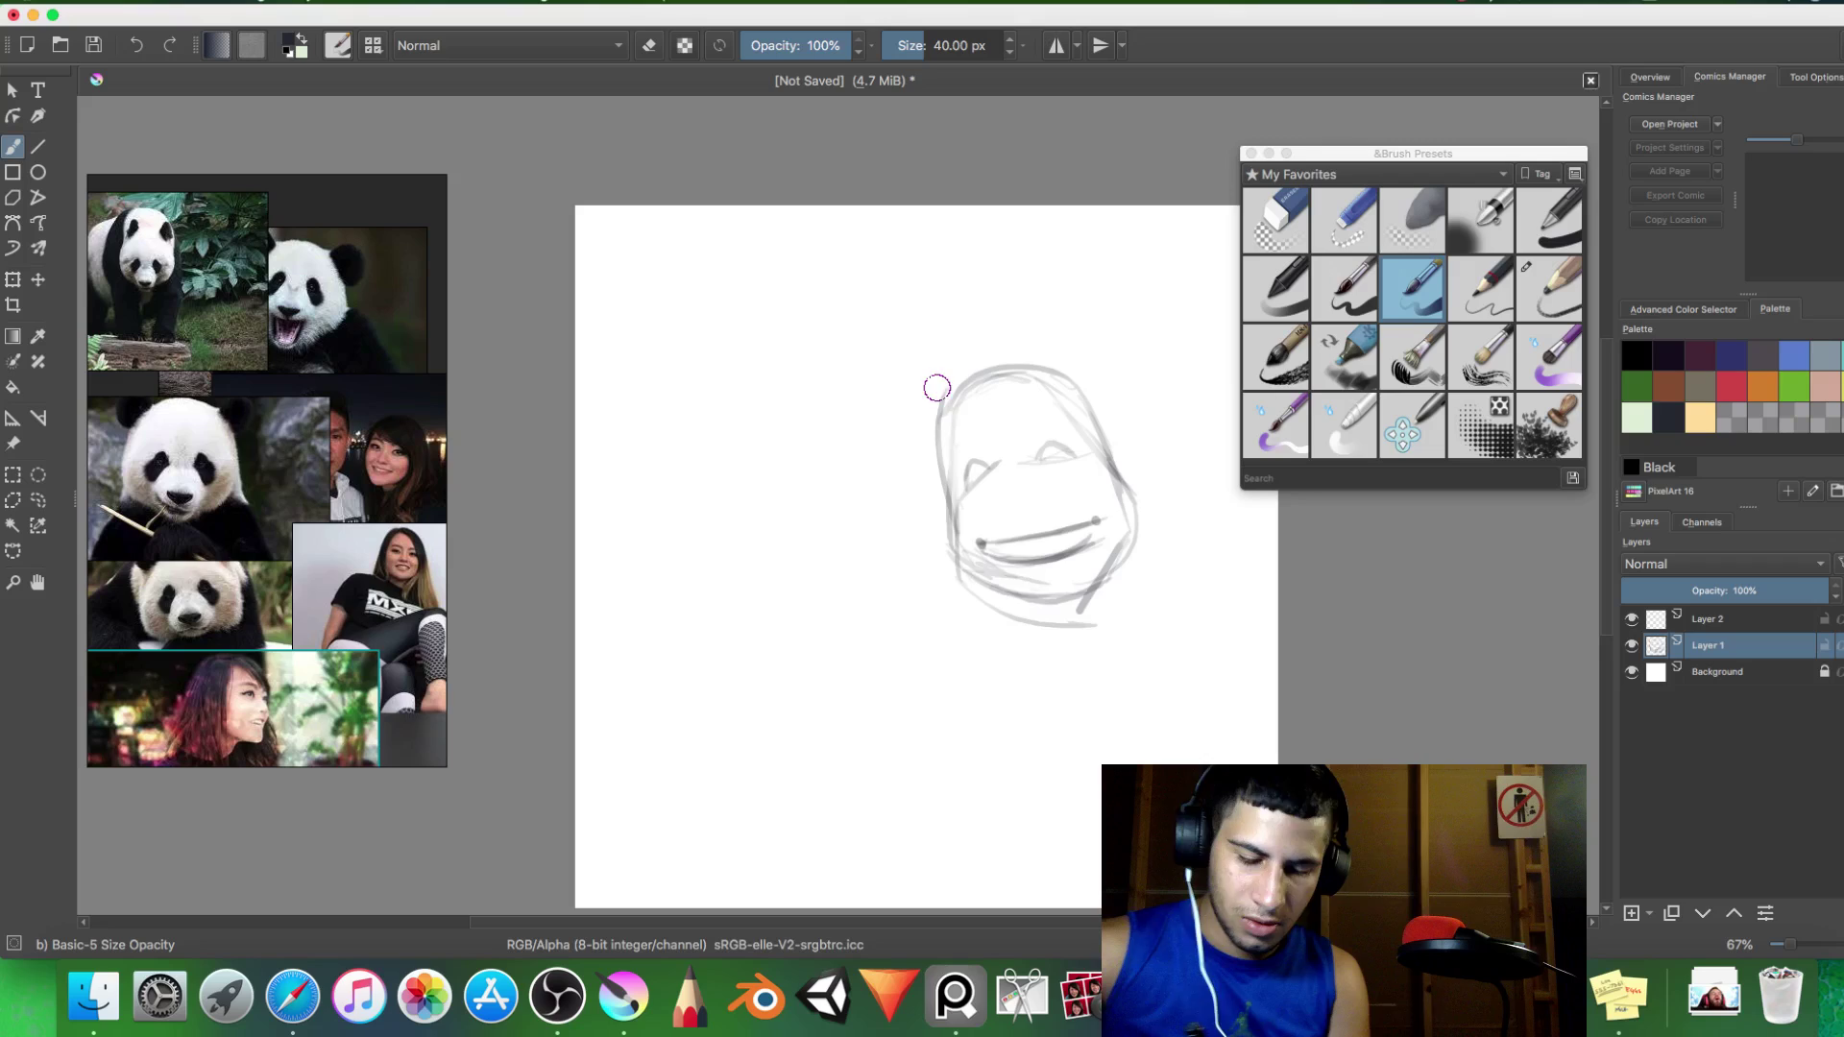
{"action": "left_click_drag", "start_coordinate": [943, 501], "coordinate": [1117, 510]}
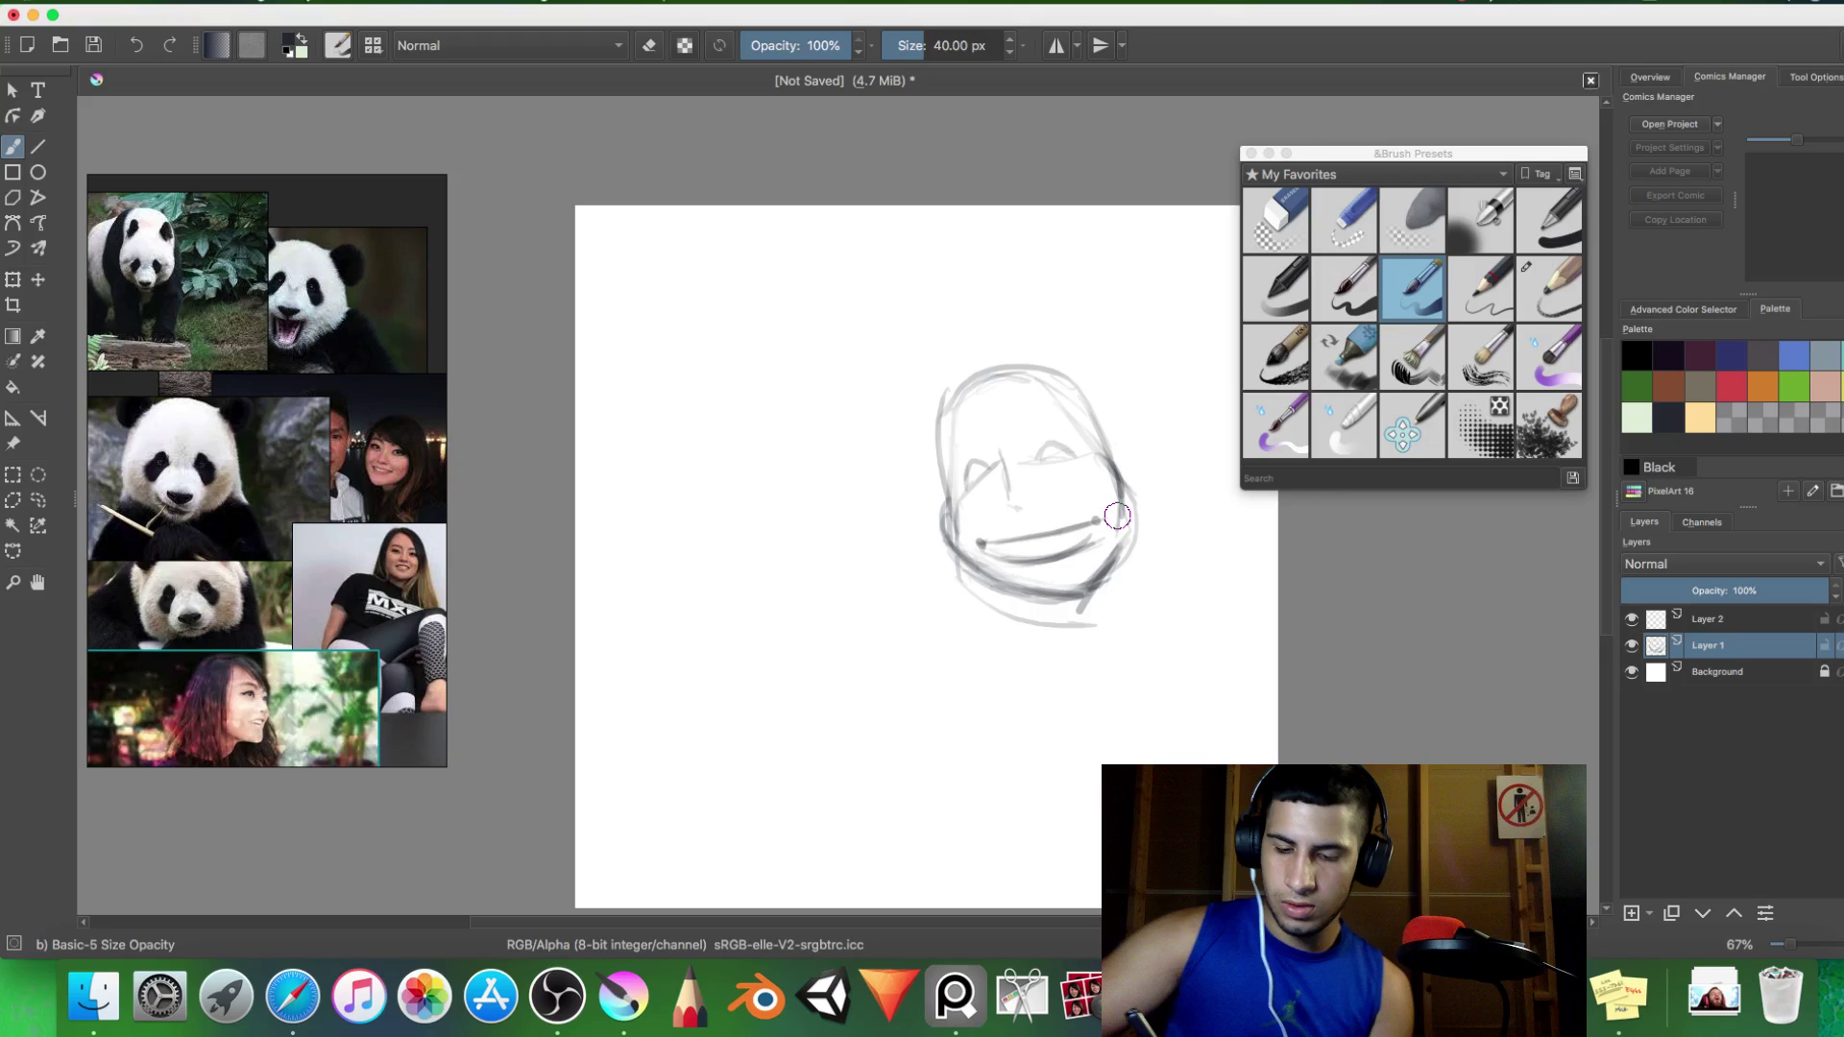
{"action": "left_click_drag", "start_coordinate": [932, 511], "coordinate": [944, 396]}
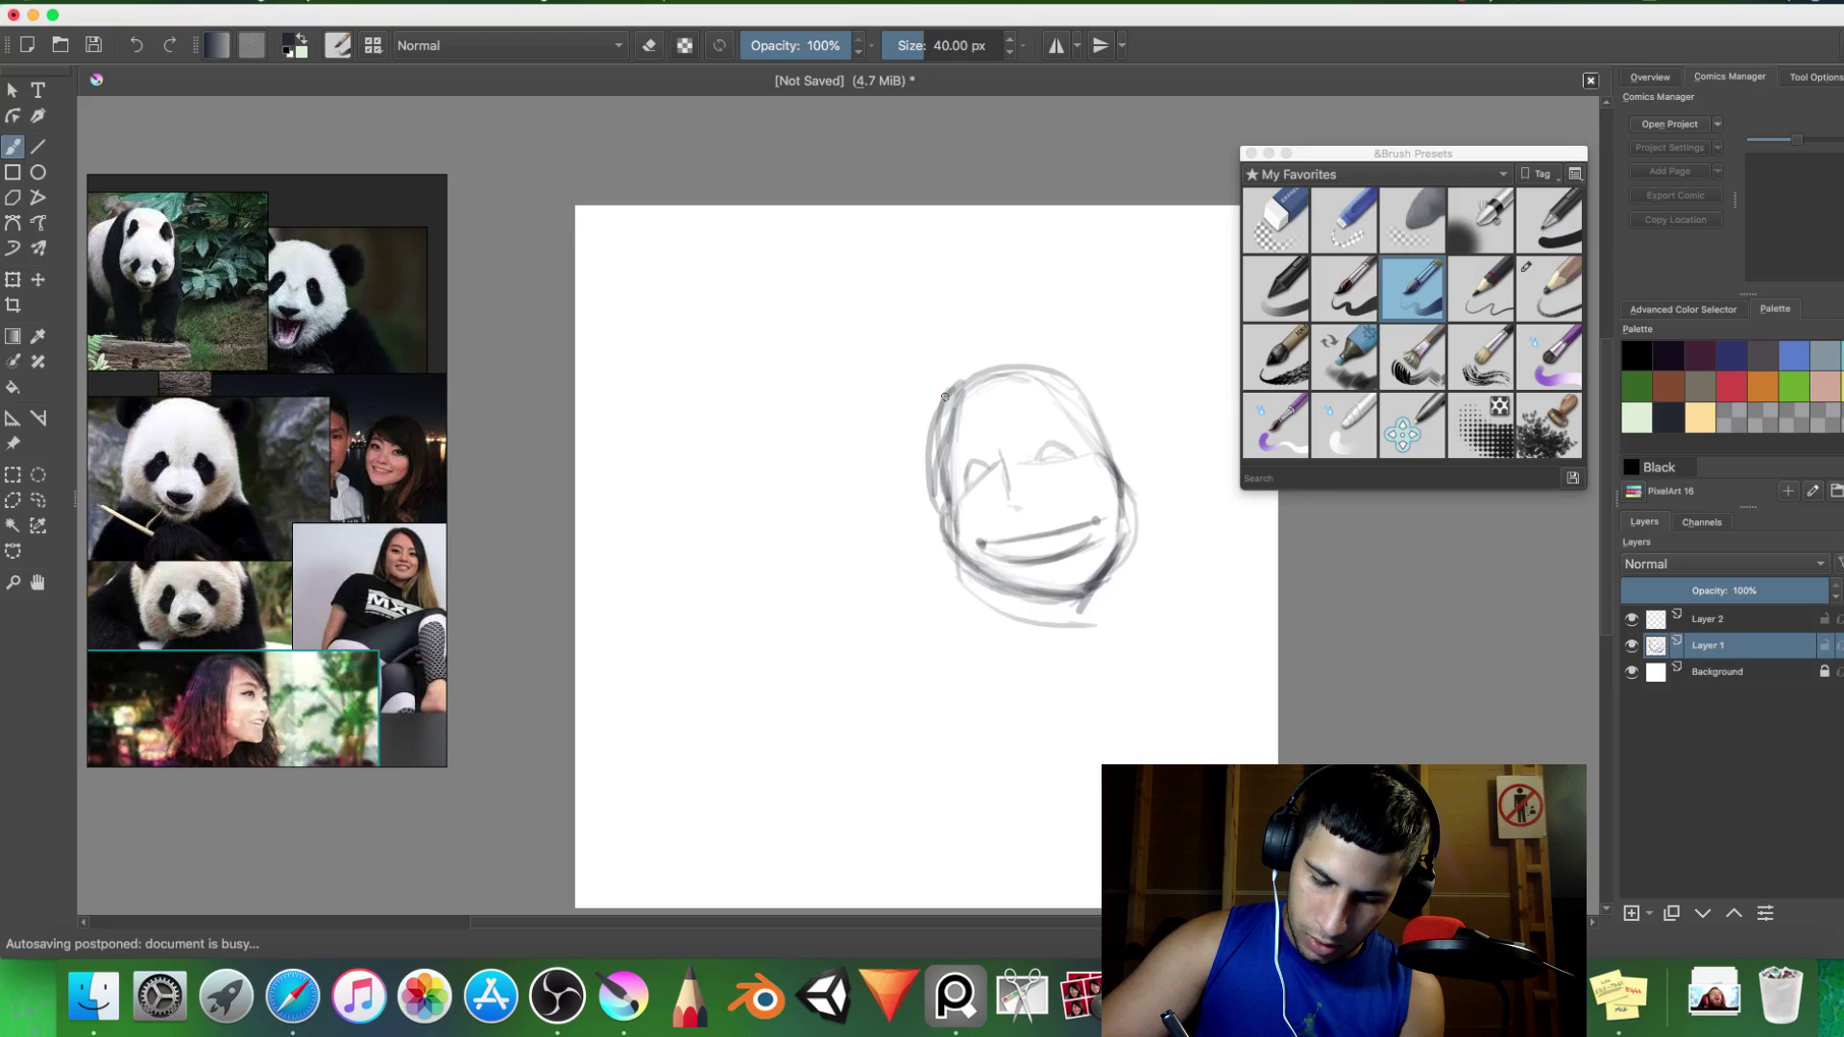
{"action": "left_click_drag", "start_coordinate": [1023, 605], "coordinate": [1066, 677]}
{"action": "left_click_drag", "start_coordinate": [924, 499], "coordinate": [987, 365]}
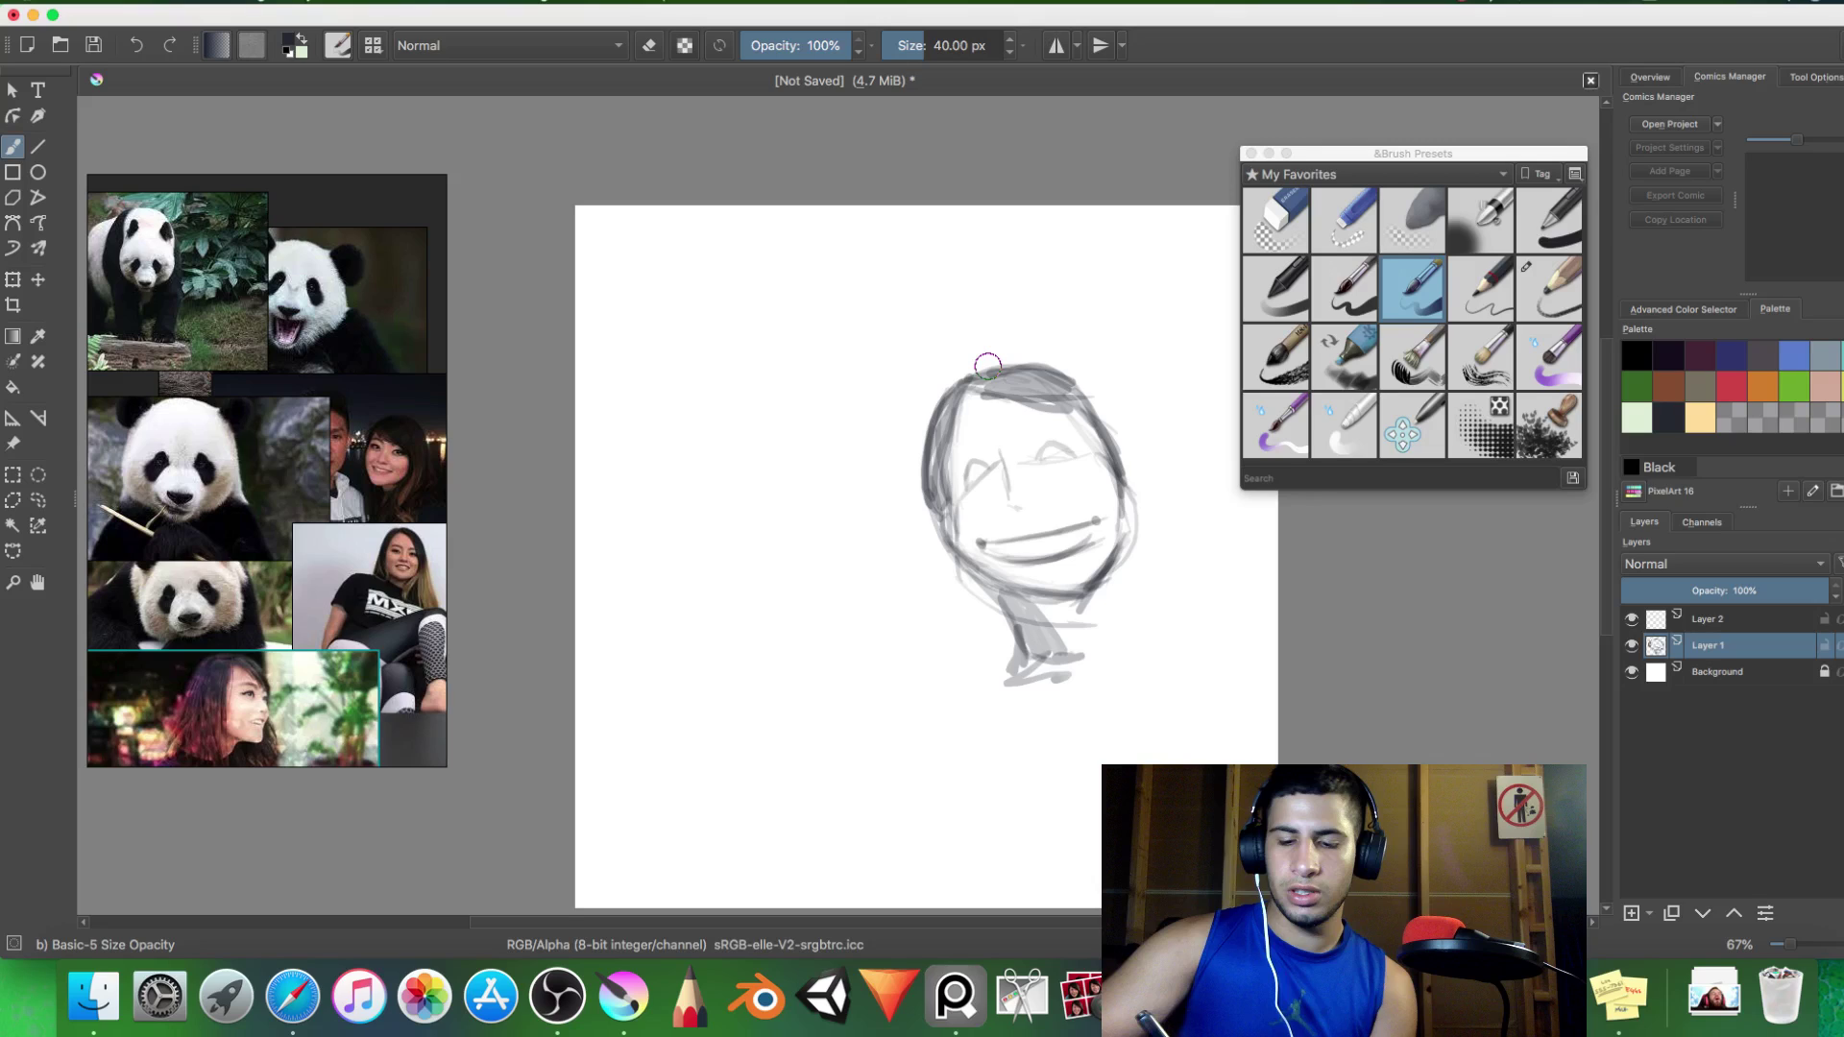
{"action": "left_click_drag", "start_coordinate": [987, 365], "coordinate": [917, 499]}
{"action": "left_click_drag", "start_coordinate": [989, 370], "coordinate": [1201, 633]}
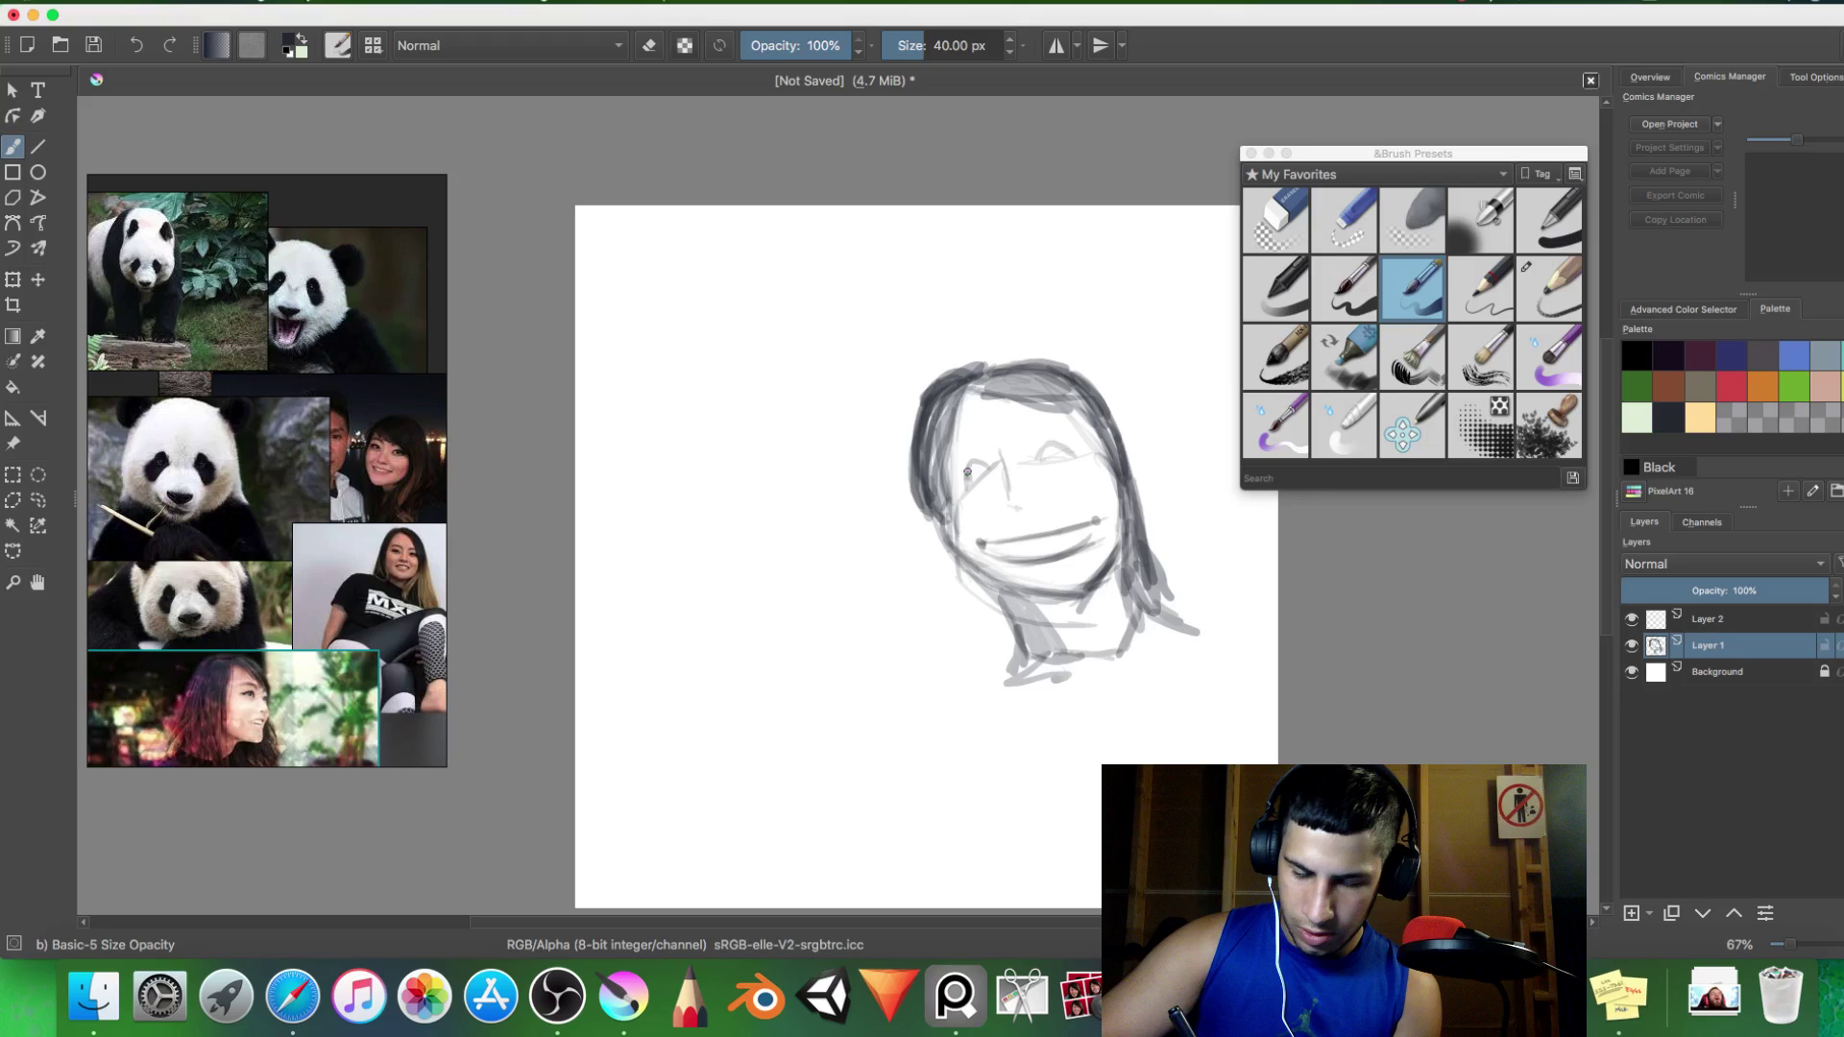
Darken the girl's left eye and rough in a large light oval for the panda's head.
{"action": "left_click_drag", "start_coordinate": [967, 470], "coordinate": [956, 516]}
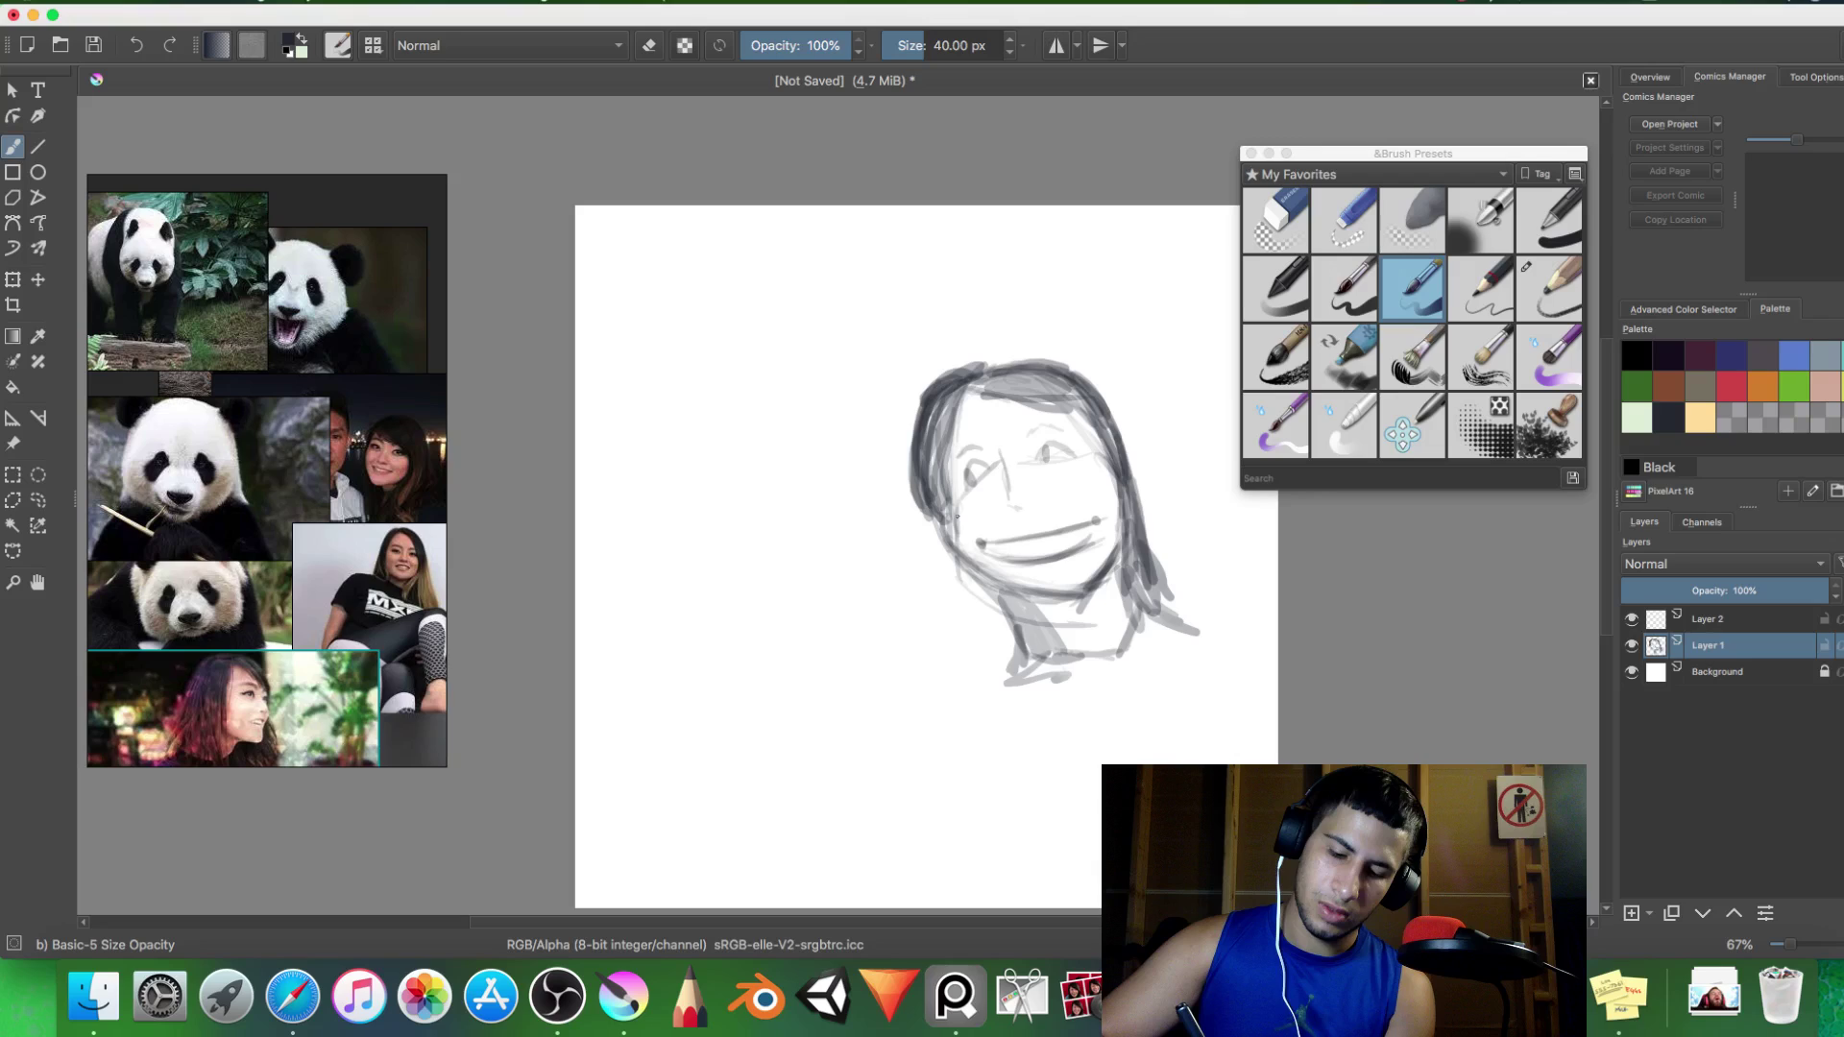
{"action": "left_click_drag", "start_coordinate": [920, 396], "coordinate": [972, 623]}
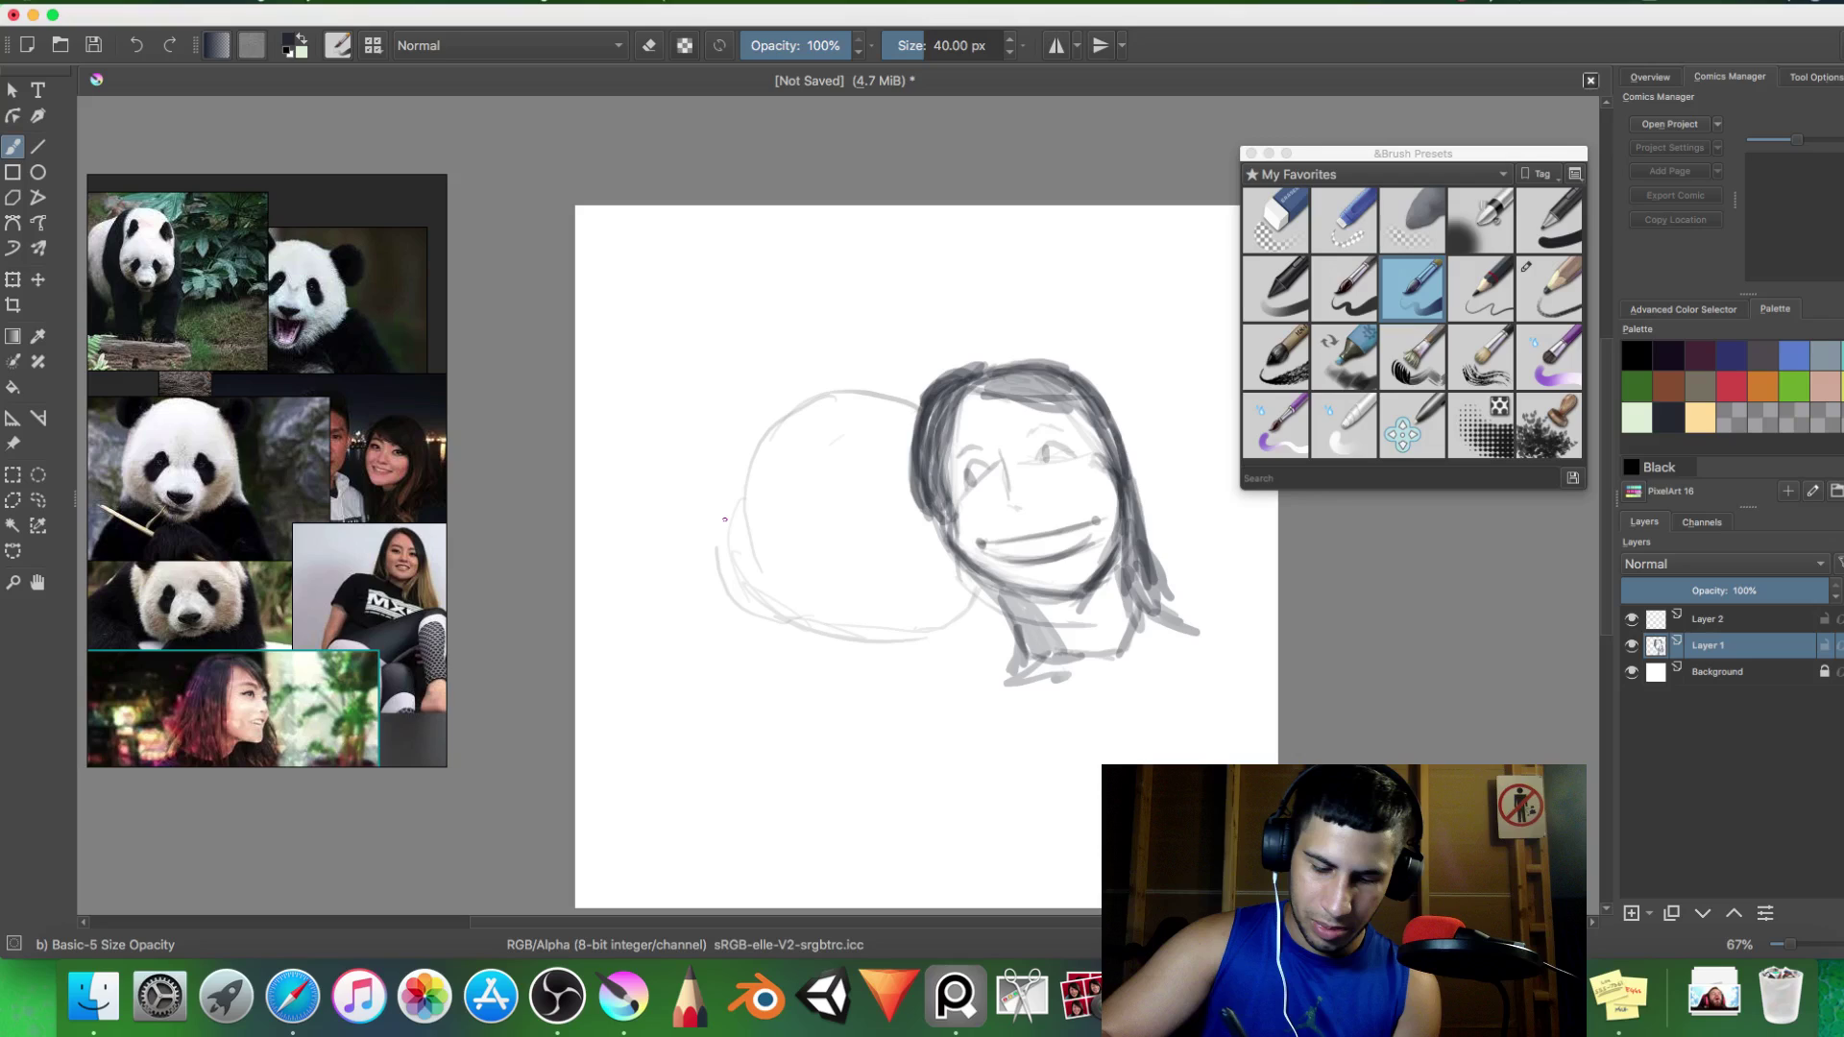
Sketch the panda's ears, eye patch and snout, and darken the left edge of the hair.
{"action": "mouse_move", "coordinate": [725, 520]}
{"action": "left_mouse_down"}
{"action": "mouse_move", "coordinate": [802, 375]}
{"action": "mouse_move", "coordinate": [832, 392]}
{"action": "left_mouse_up"}
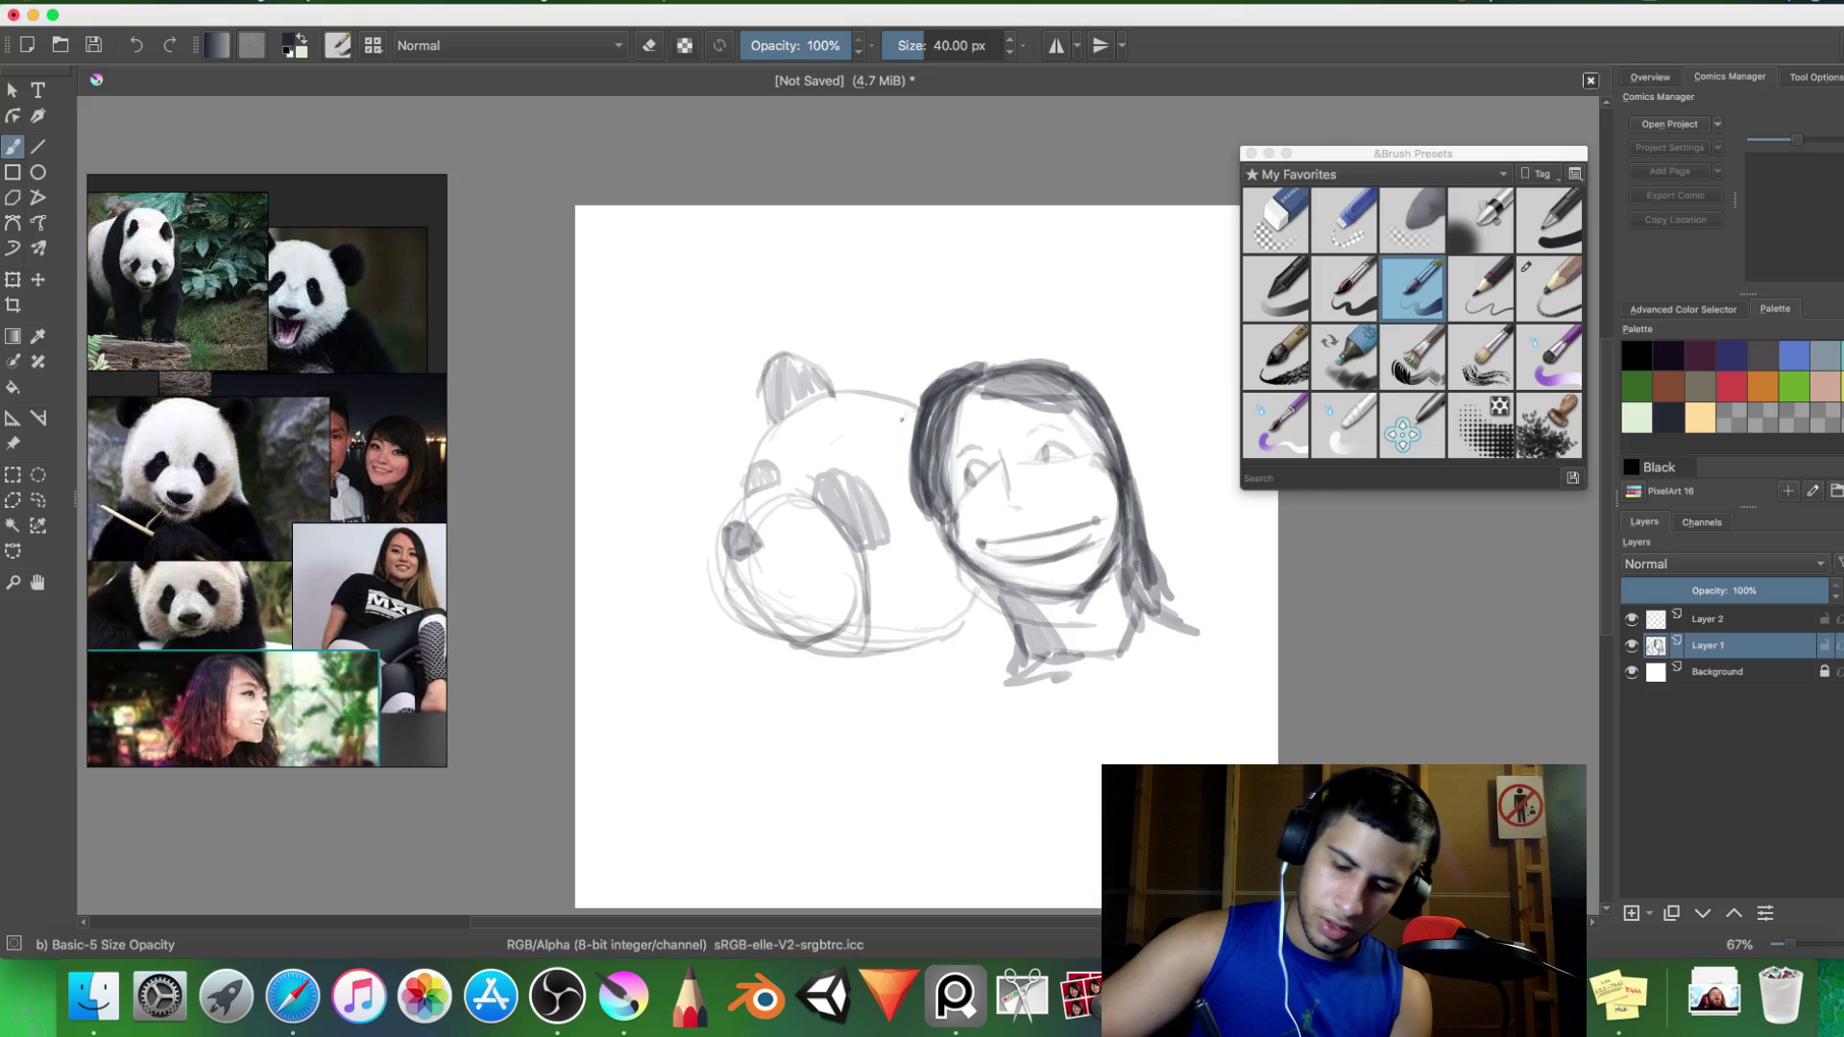
{"action": "left_click_drag", "start_coordinate": [914, 386], "coordinate": [900, 485]}
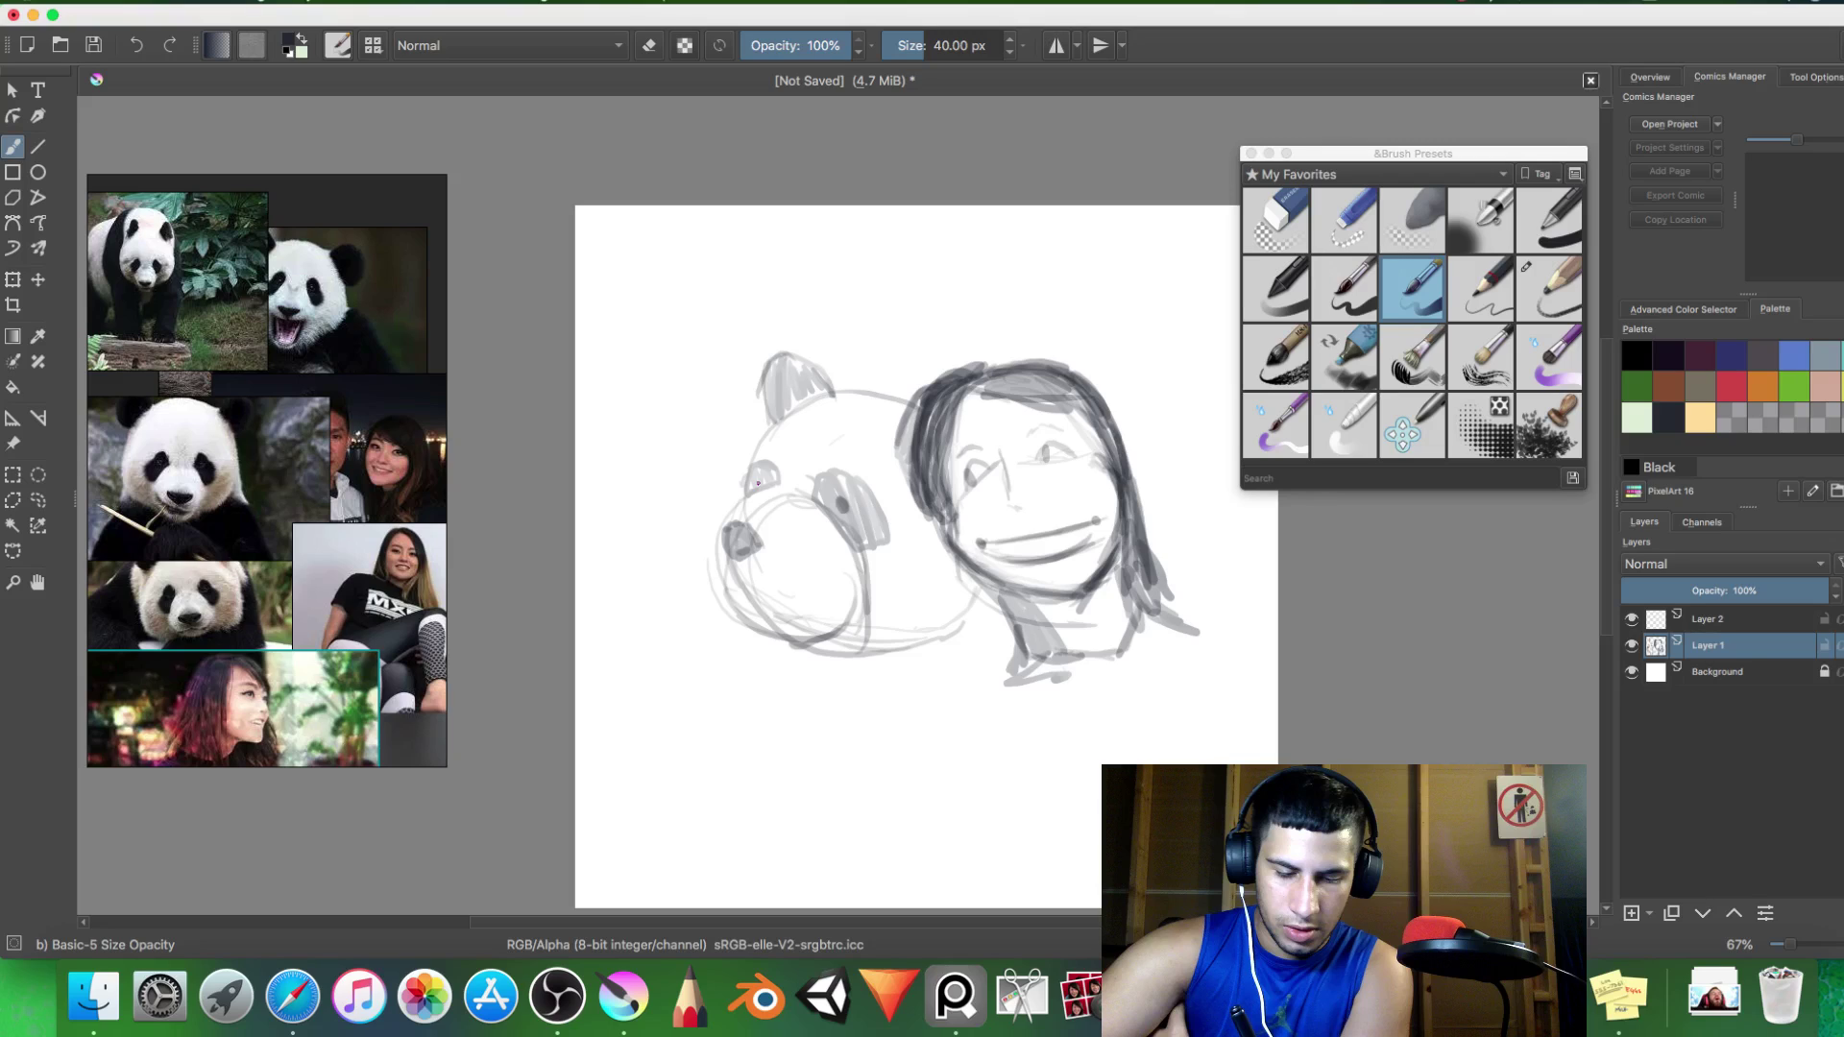
{"action": "left_click_drag", "start_coordinate": [728, 568], "coordinate": [814, 607]}
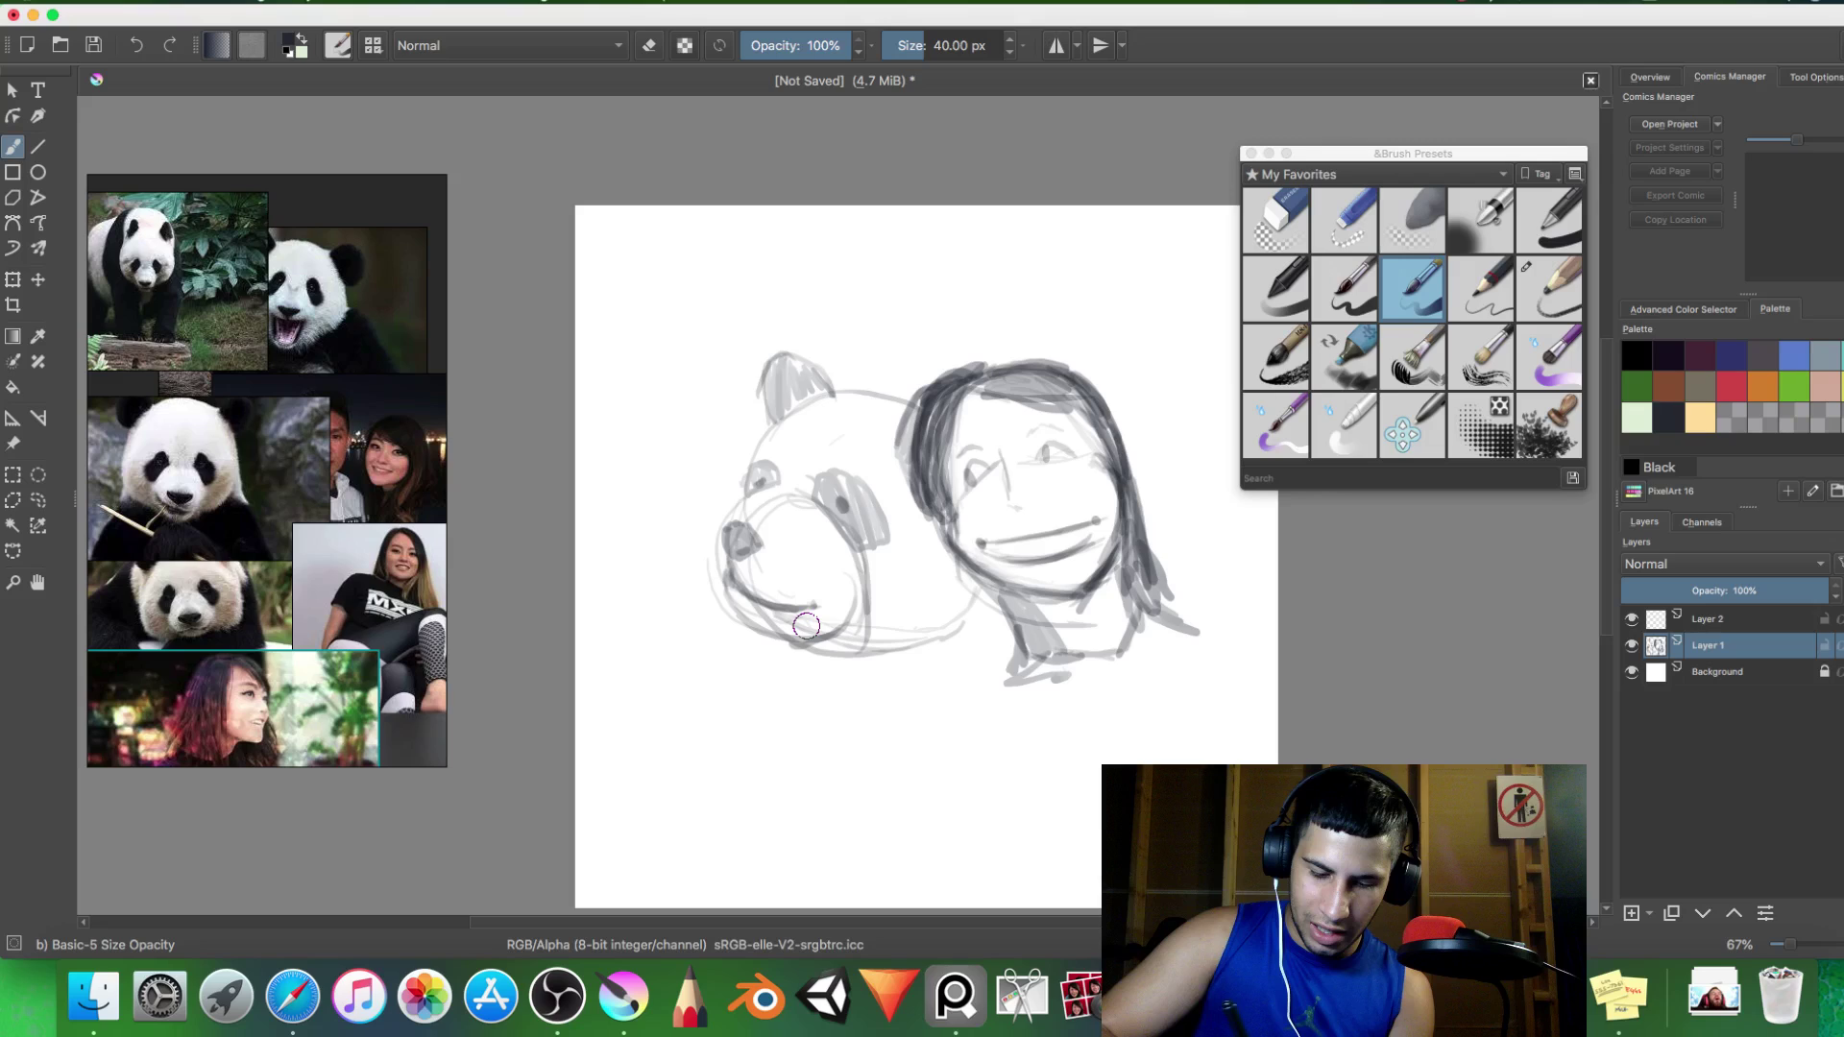
Darken the panda's cheek and chin outline, sketch its lower body, and erase the girl's neck and lower hair strokes.
{"action": "left_click_drag", "start_coordinate": [741, 526], "coordinate": [811, 642]}
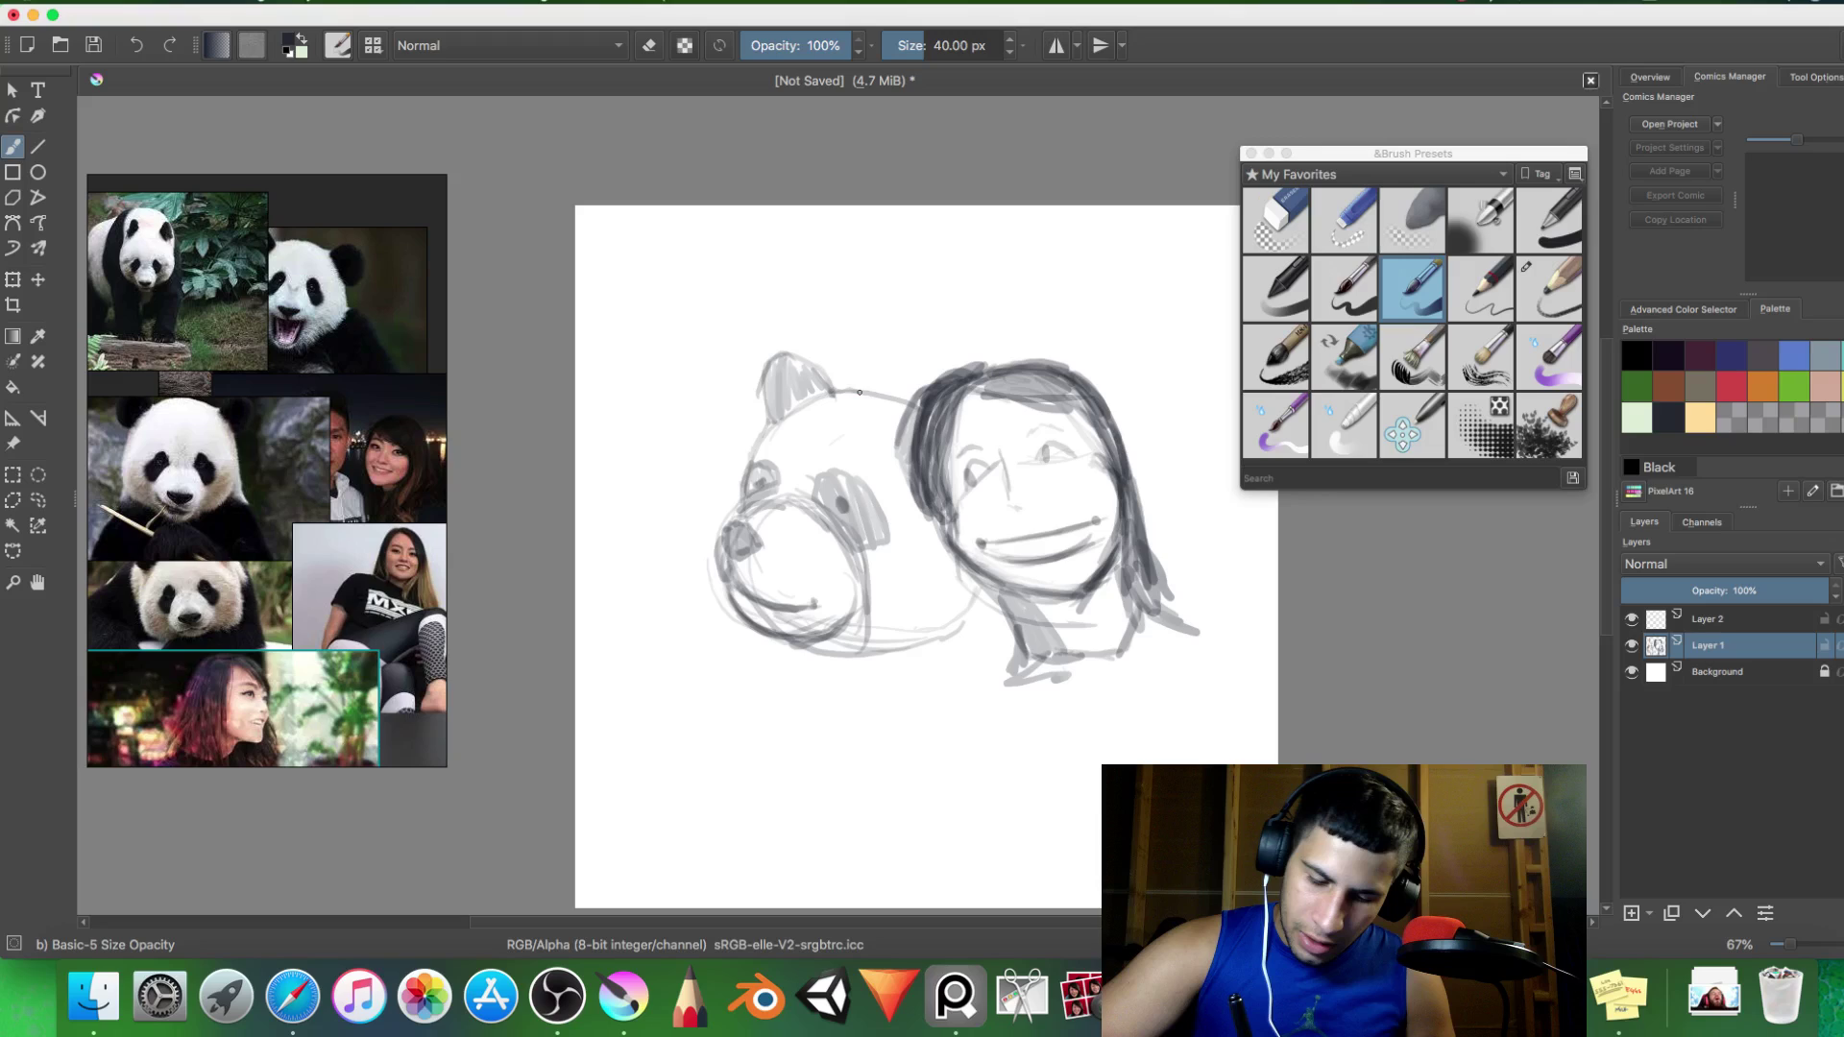
{"action": "left_click_drag", "start_coordinate": [883, 655], "coordinate": [989, 572]}
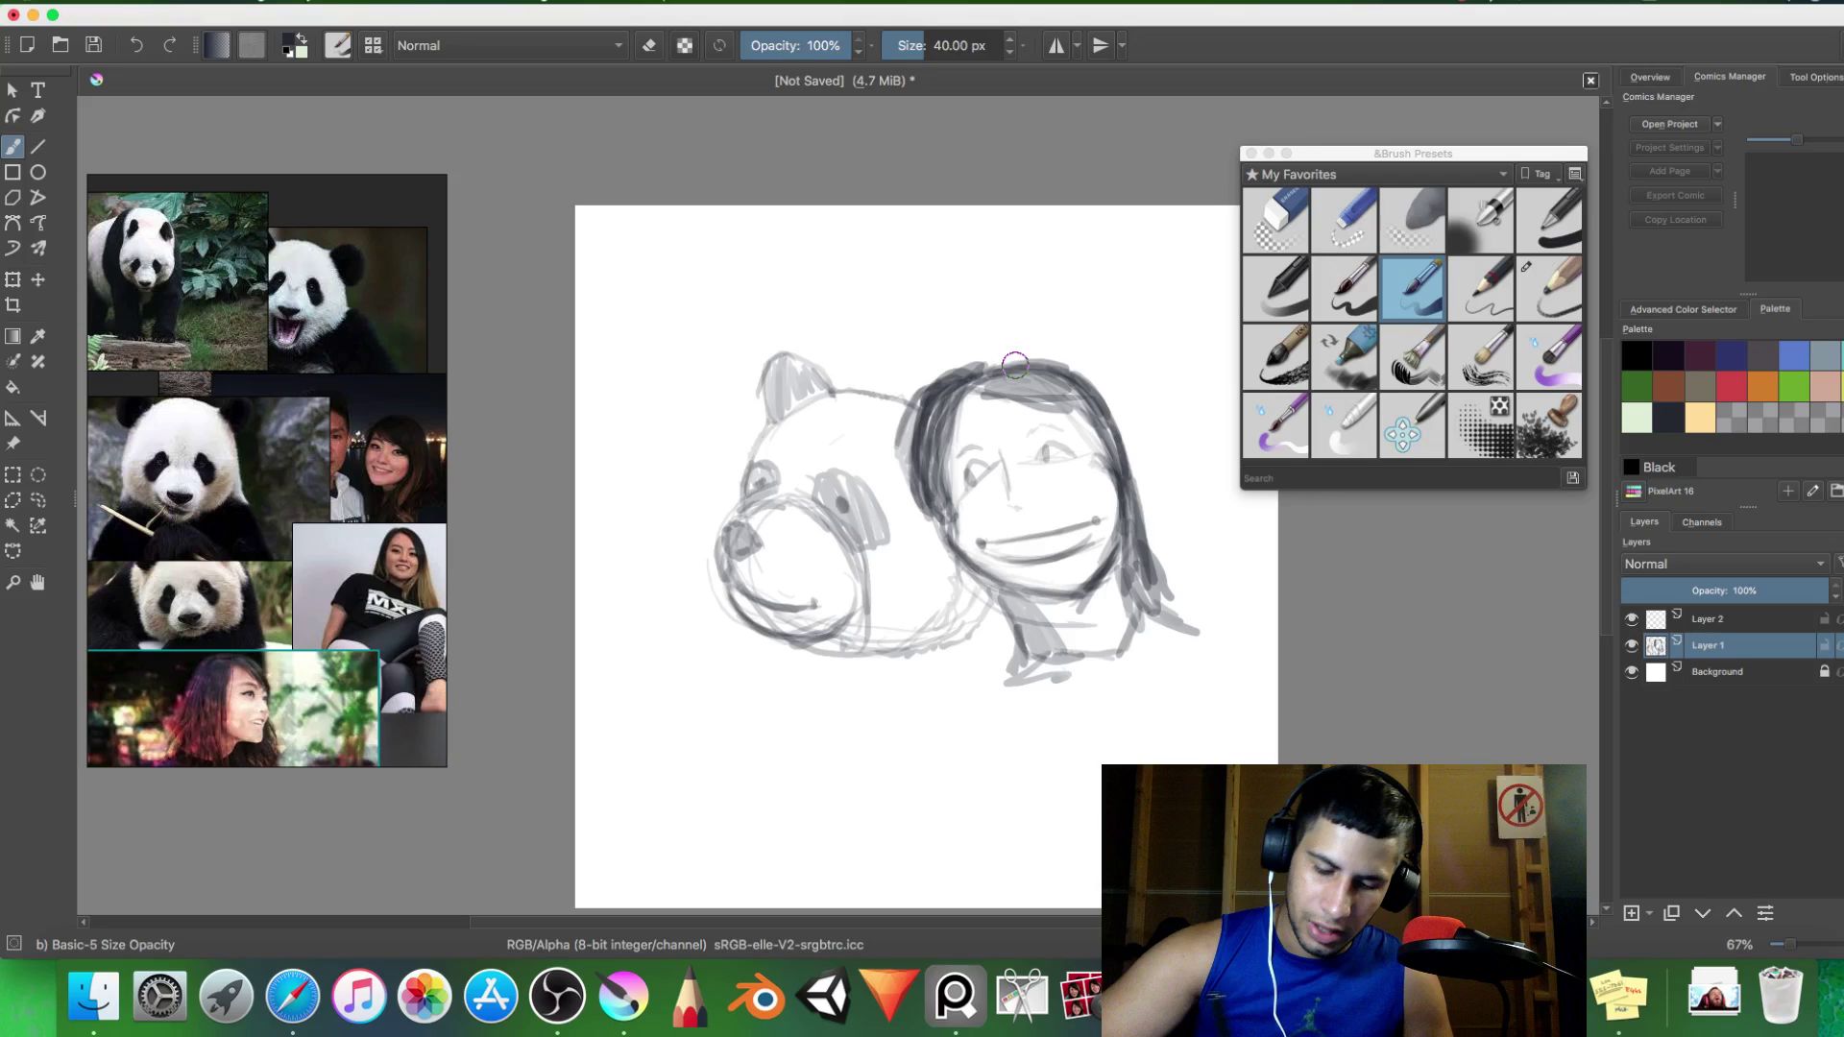
{"action": "left_click_drag", "start_coordinate": [1018, 662], "coordinate": [1162, 628]}
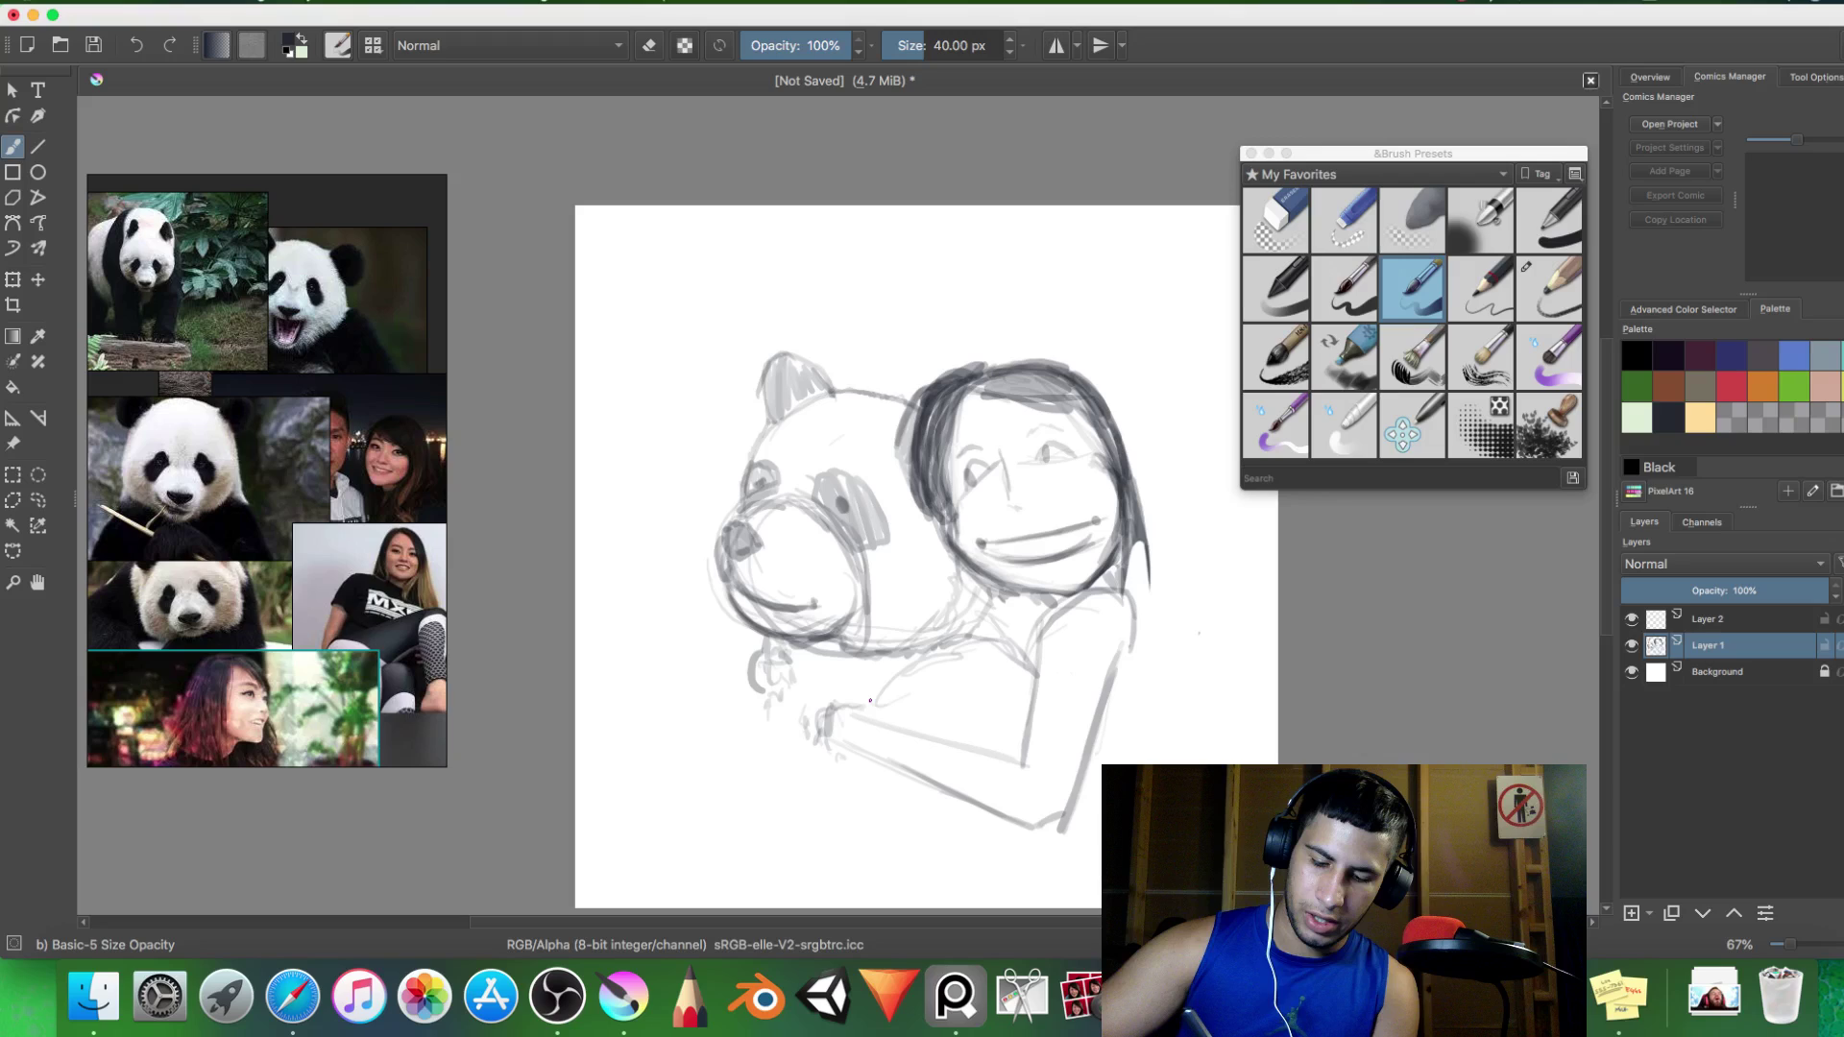
Hatch grey shading across the panda's body around the girl's hugging arm.
{"action": "left_click_drag", "start_coordinate": [870, 700], "coordinate": [1004, 635]}
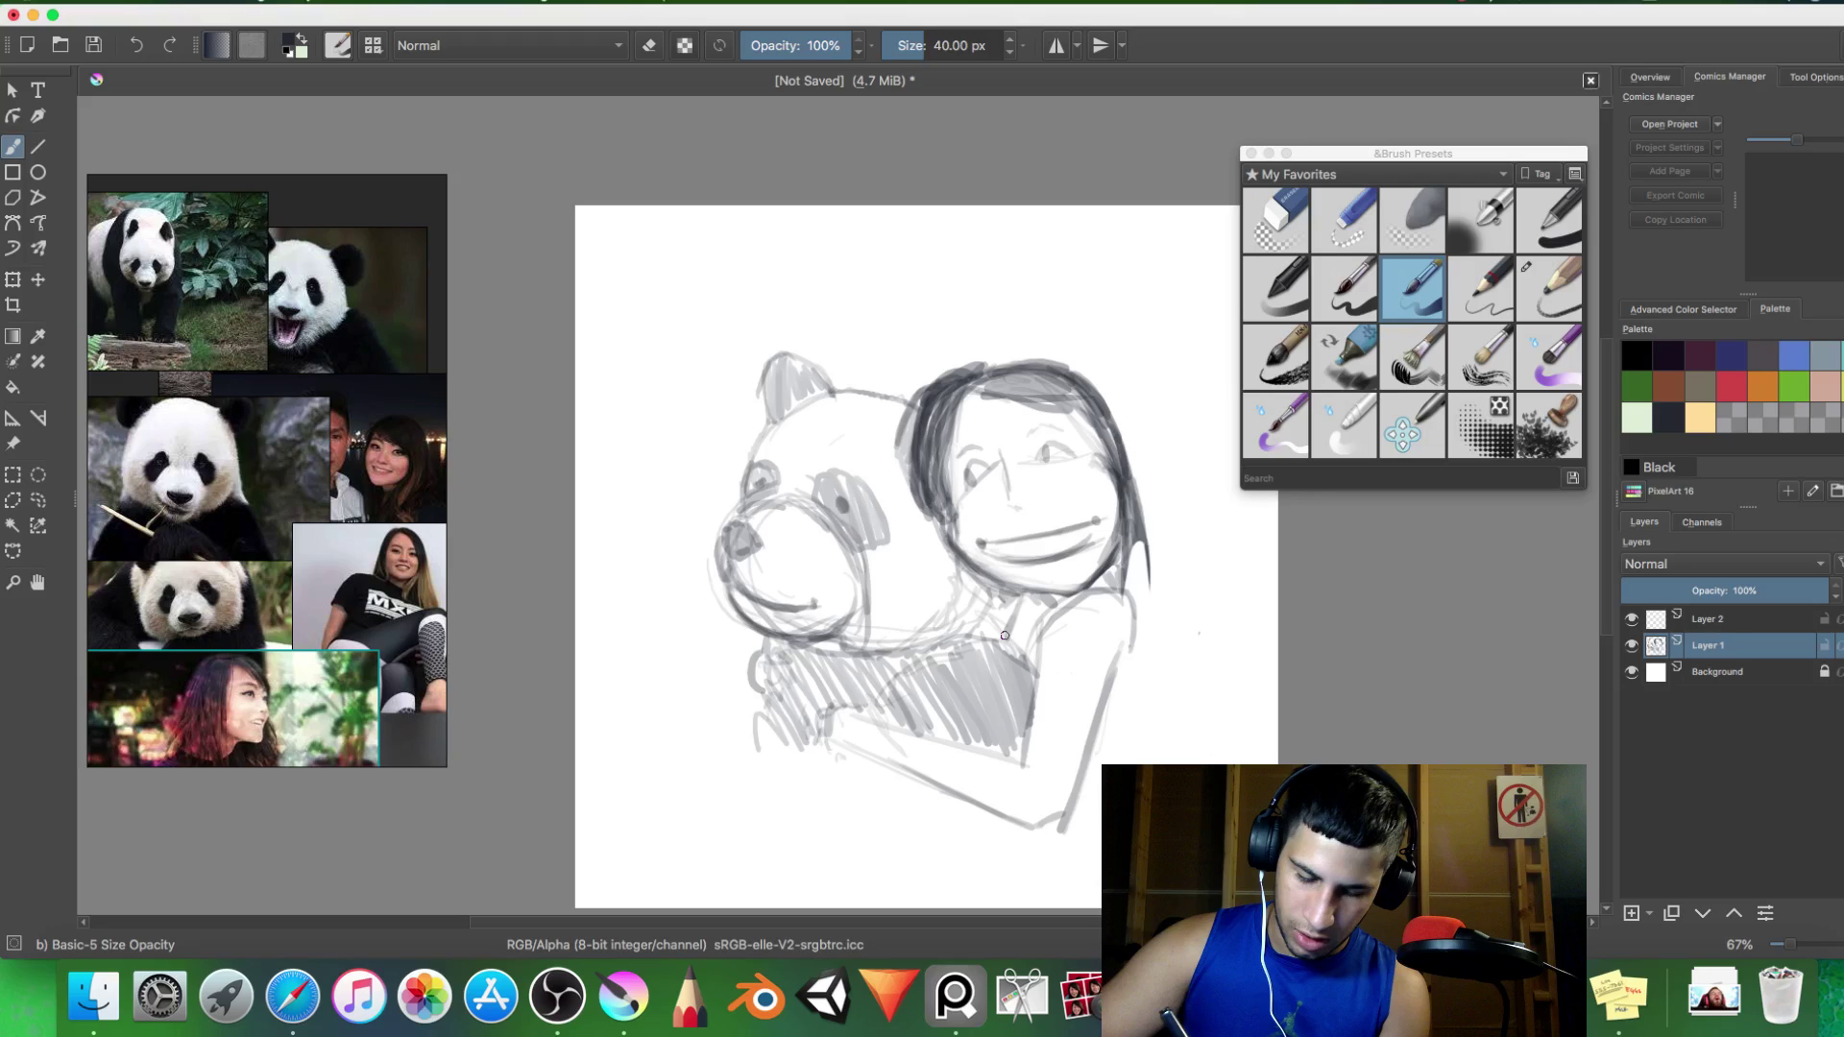
Add a short dark stroke at the girl's chin and sketch lines along her cheek and shoulder.
{"action": "left_click_drag", "start_coordinate": [1004, 635], "coordinate": [957, 567]}
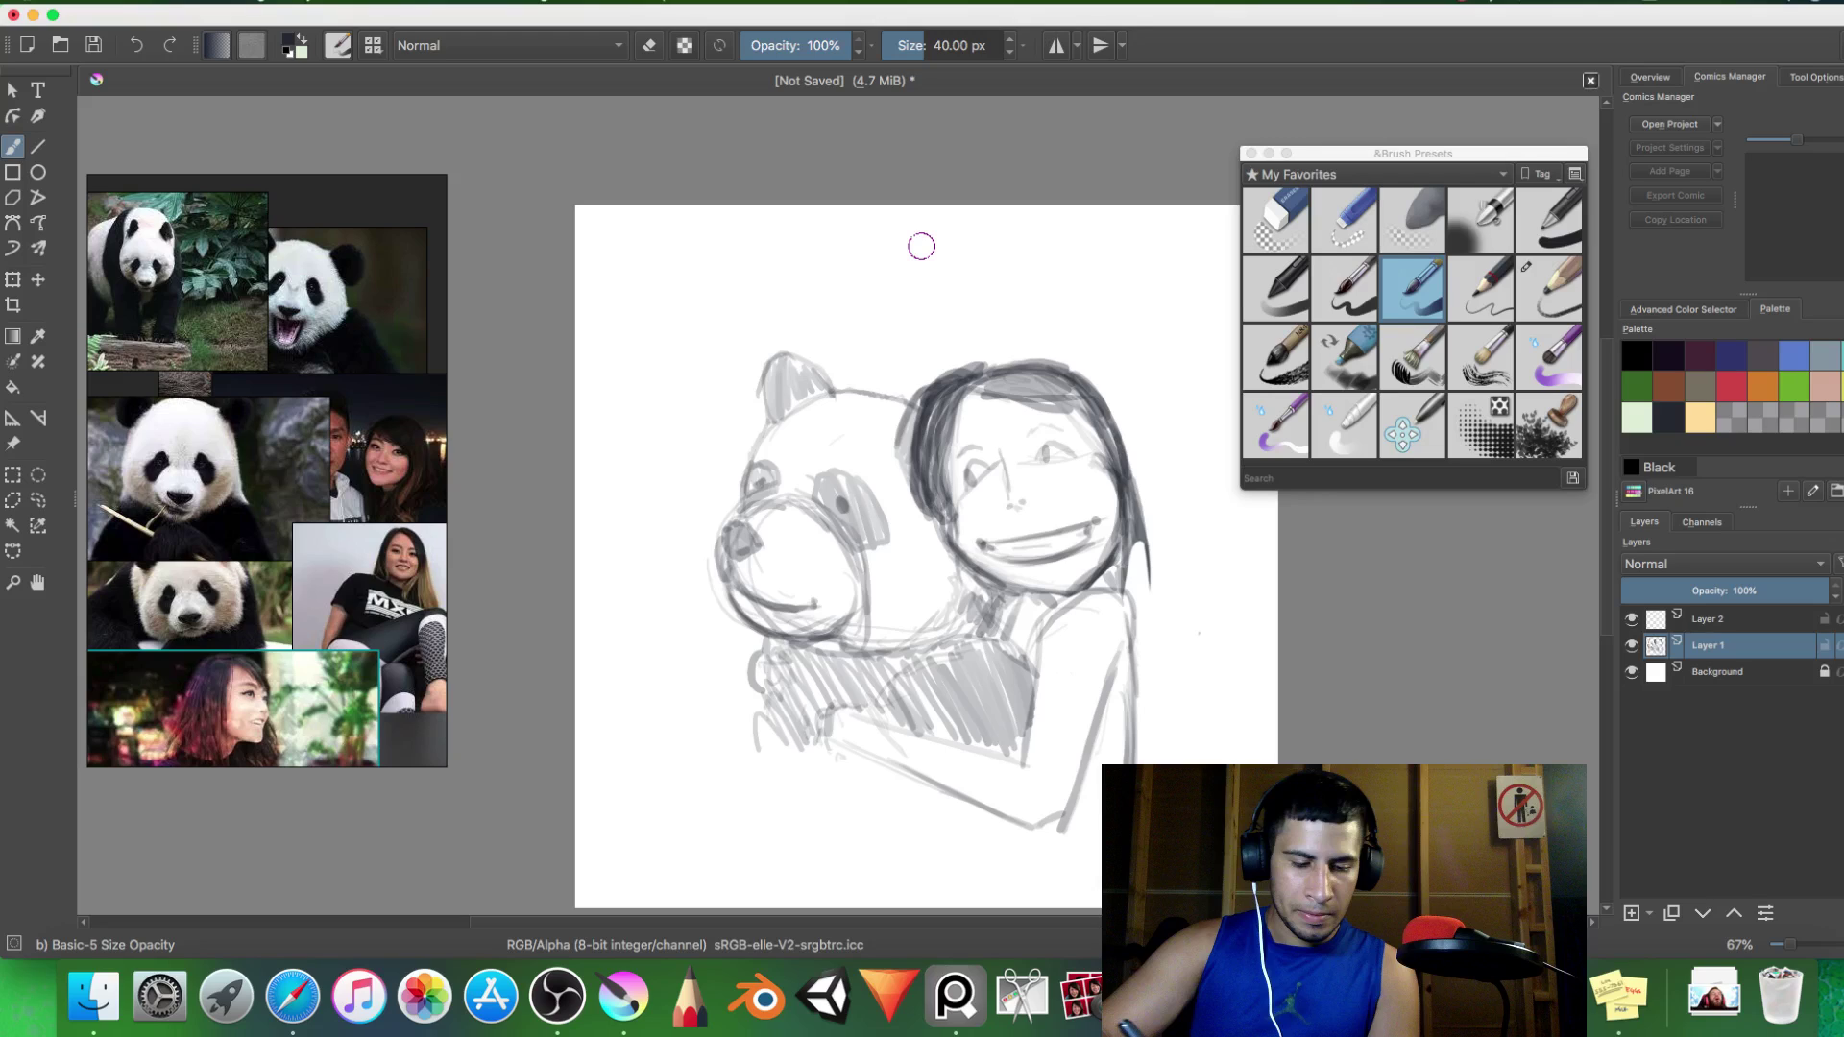
{"action": "left_click_drag", "start_coordinate": [917, 519], "coordinate": [1028, 649]}
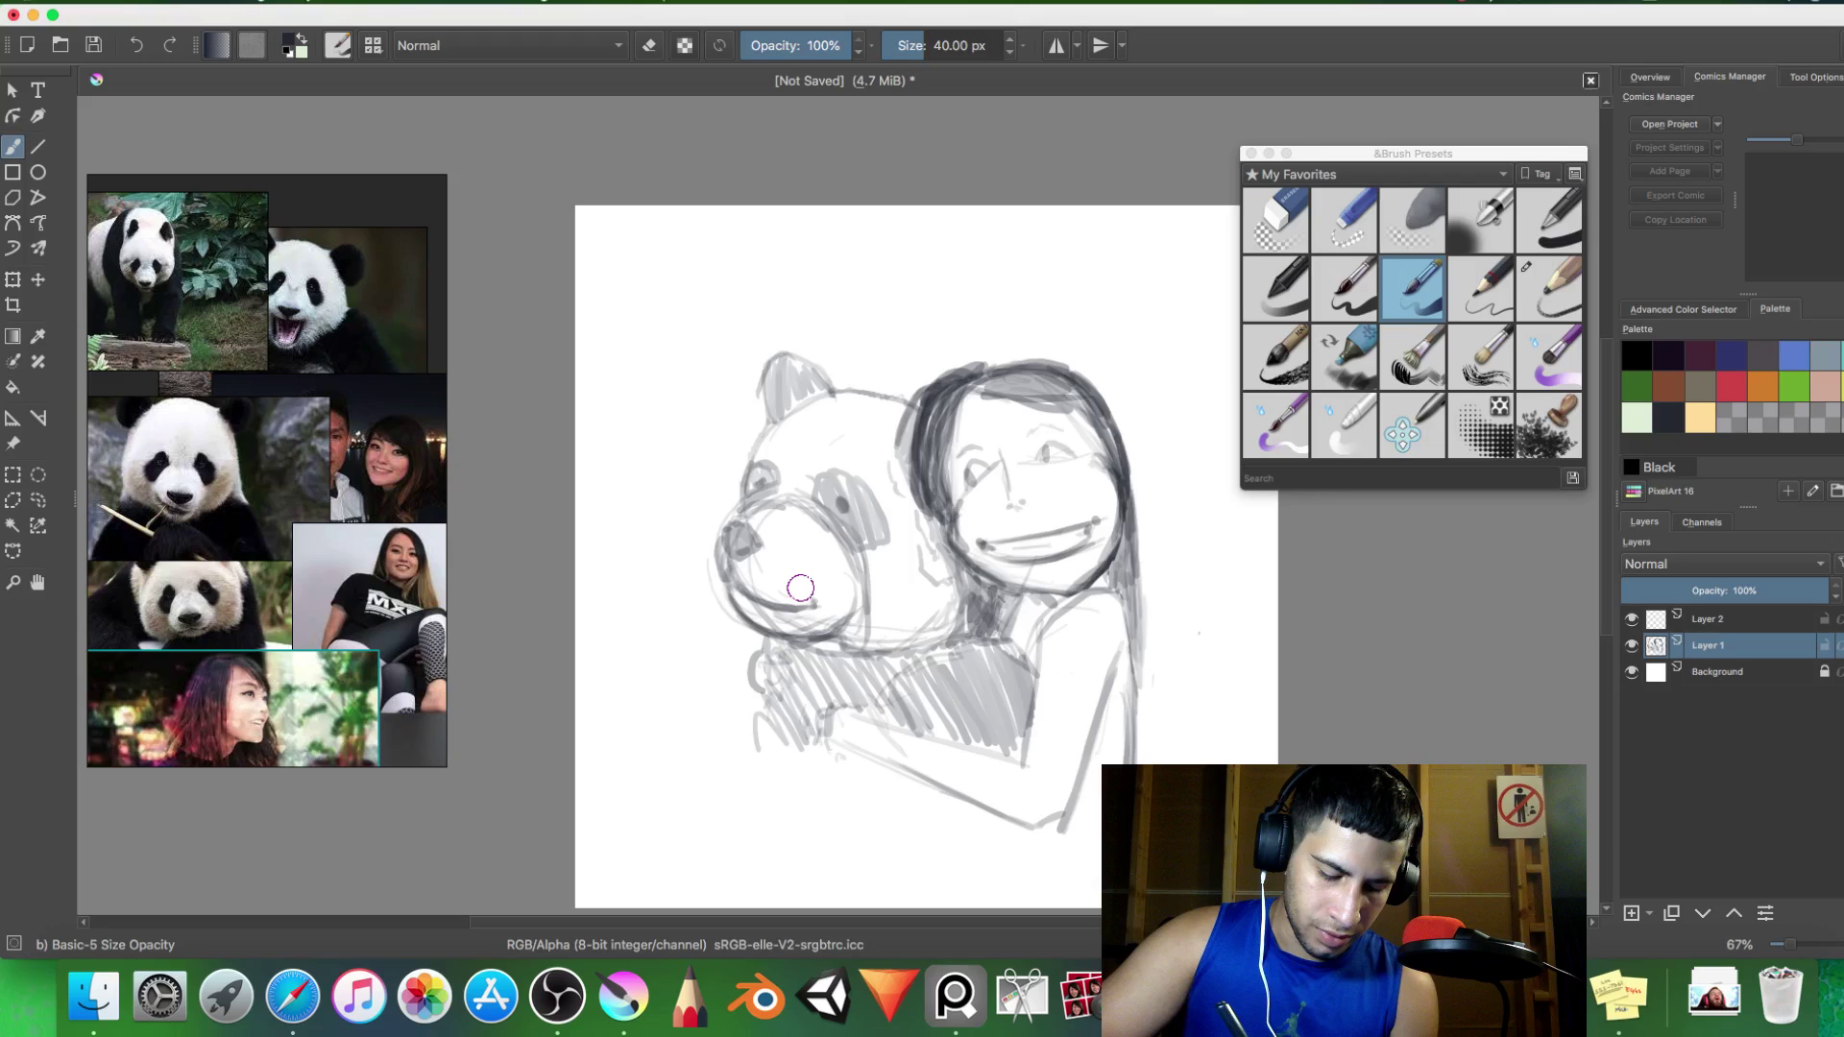
Hatch diagonal grey strokes across the lower left of the panda's body.
{"action": "left_click_drag", "start_coordinate": [739, 691], "coordinate": [897, 778]}
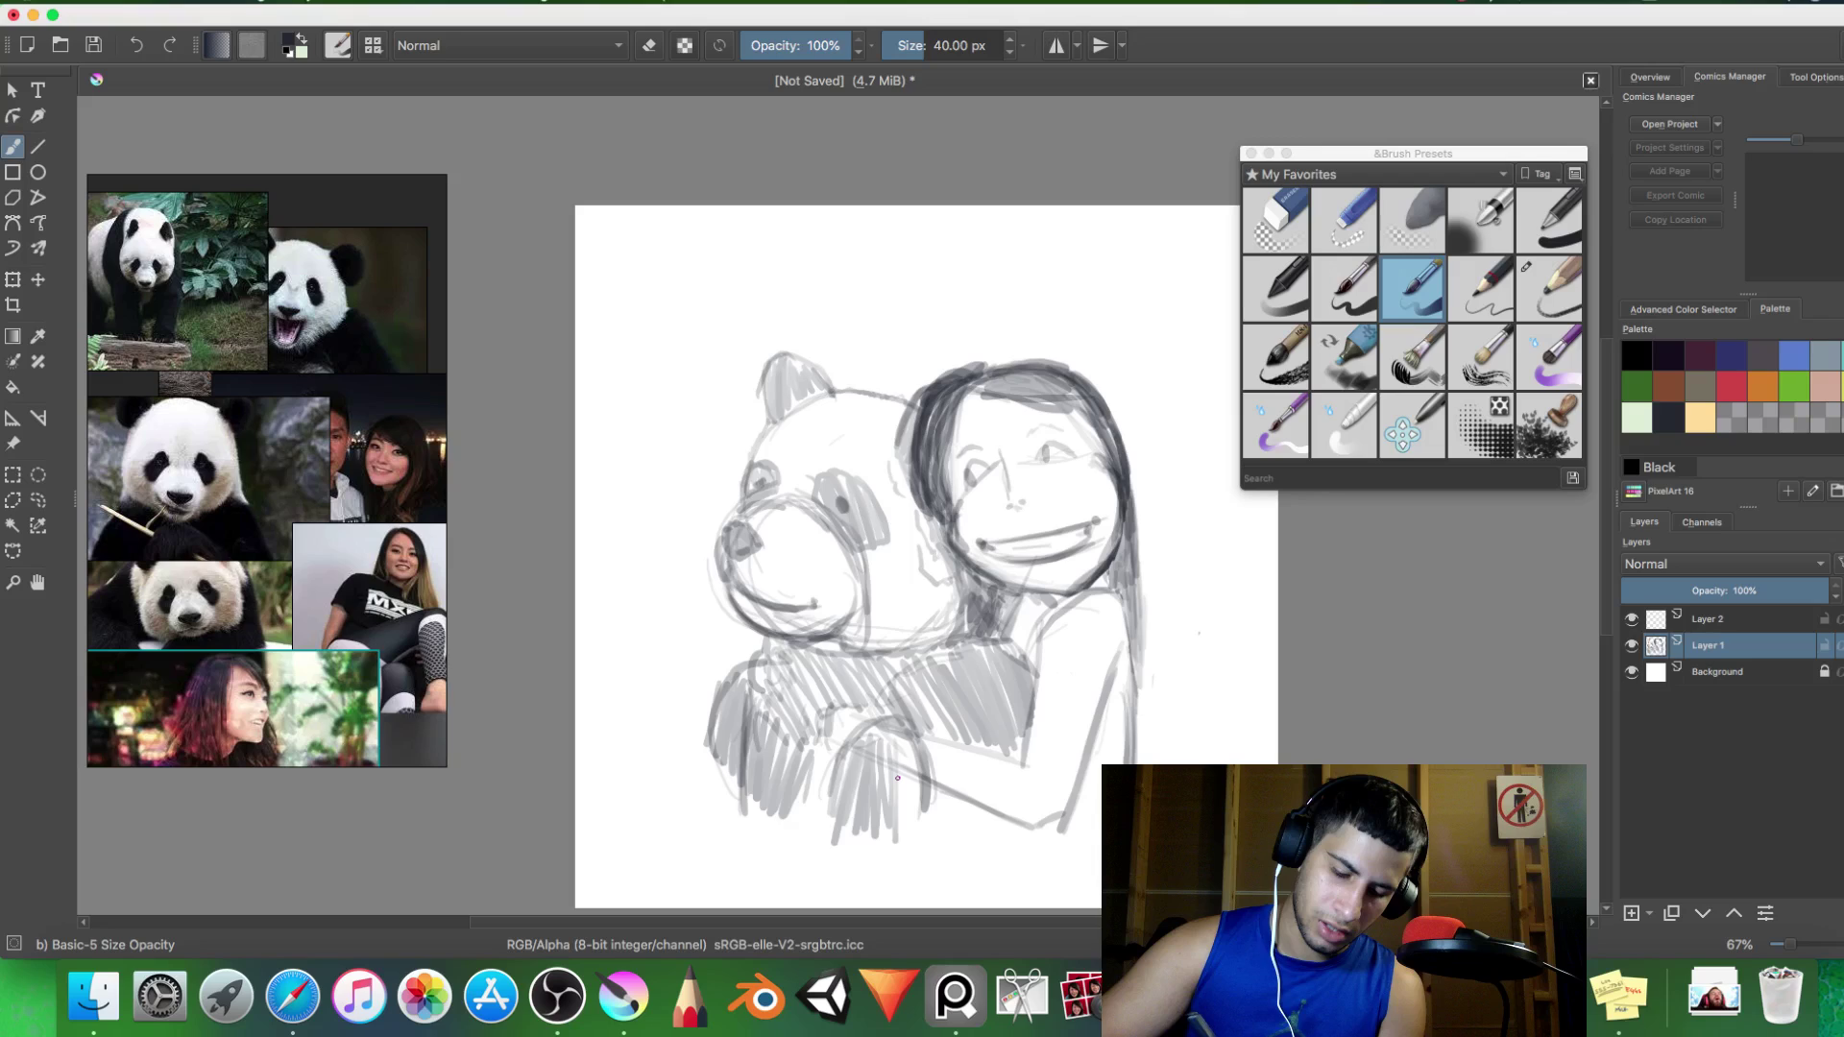
Layer denser grey hatching over the panda's lower arm and the girl's arm.
{"action": "left_click_drag", "start_coordinate": [897, 778], "coordinate": [1028, 835]}
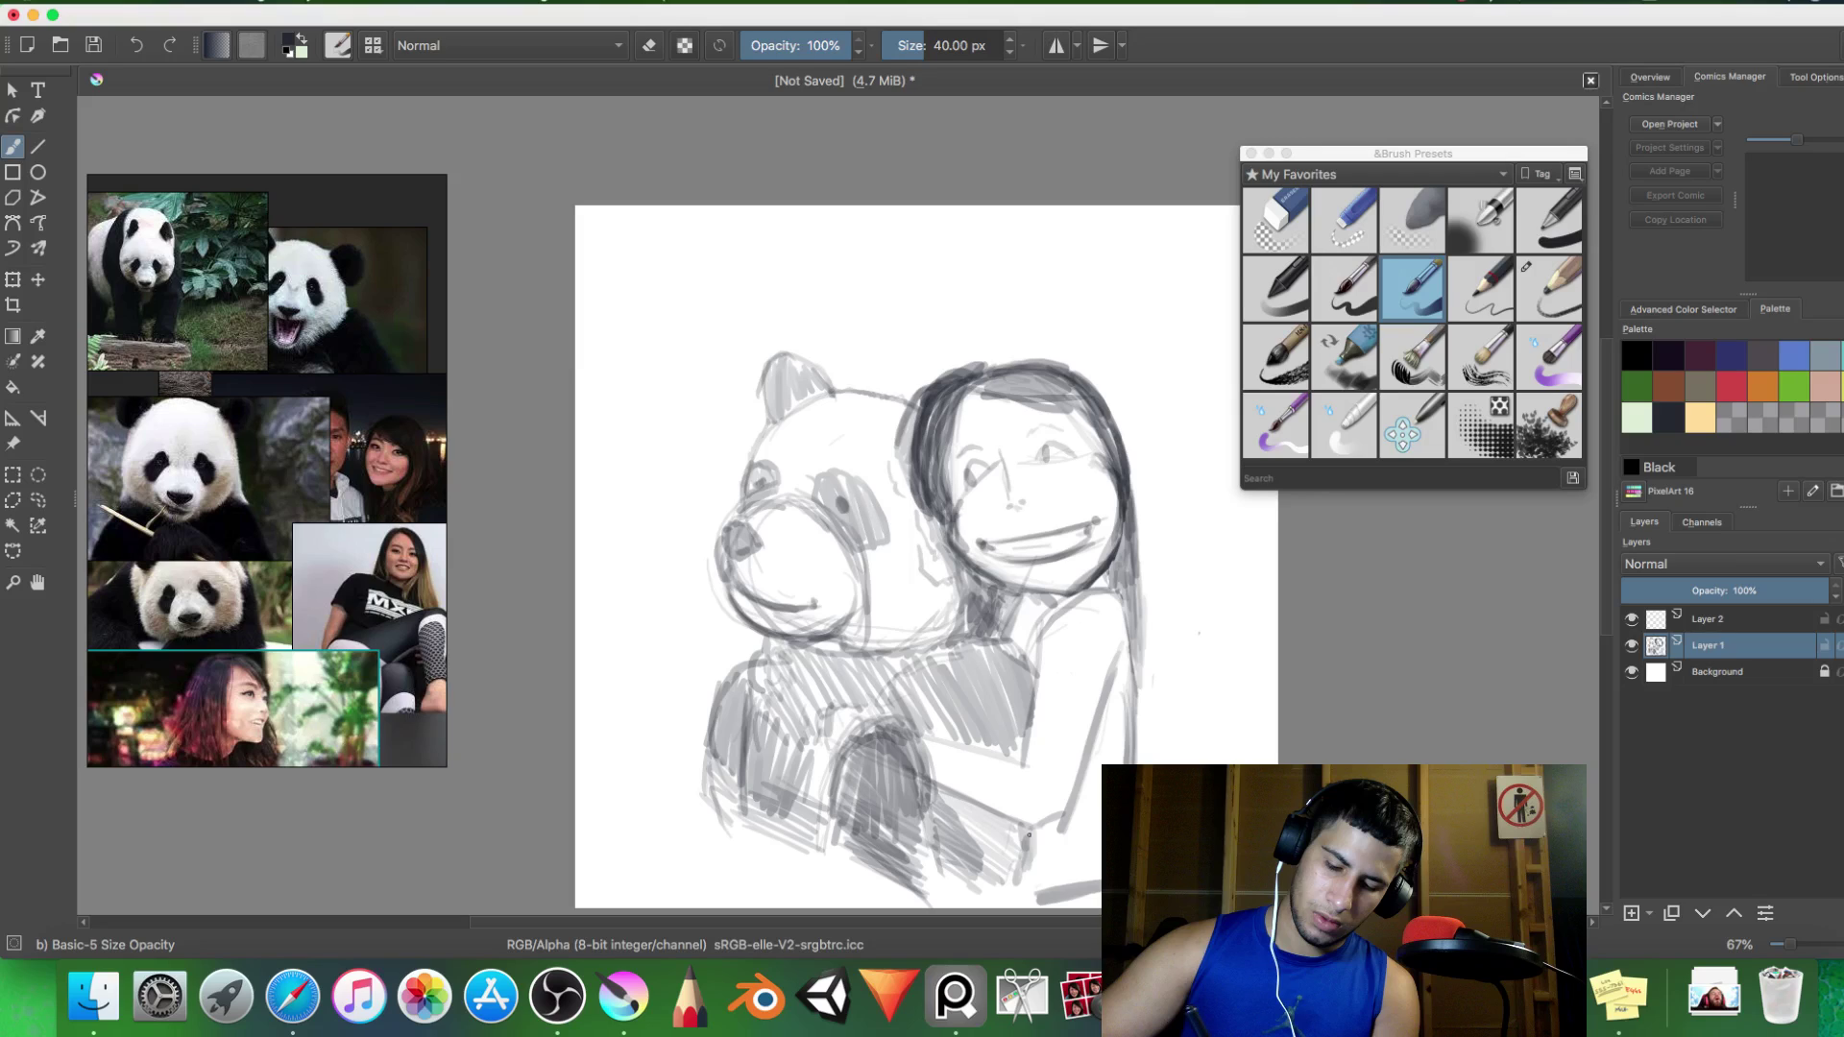
Hatch dark grey shading across the girl's arm and torso, deepening the strokes around the torso.
{"action": "left_click_drag", "start_coordinate": [1029, 834], "coordinate": [969, 645]}
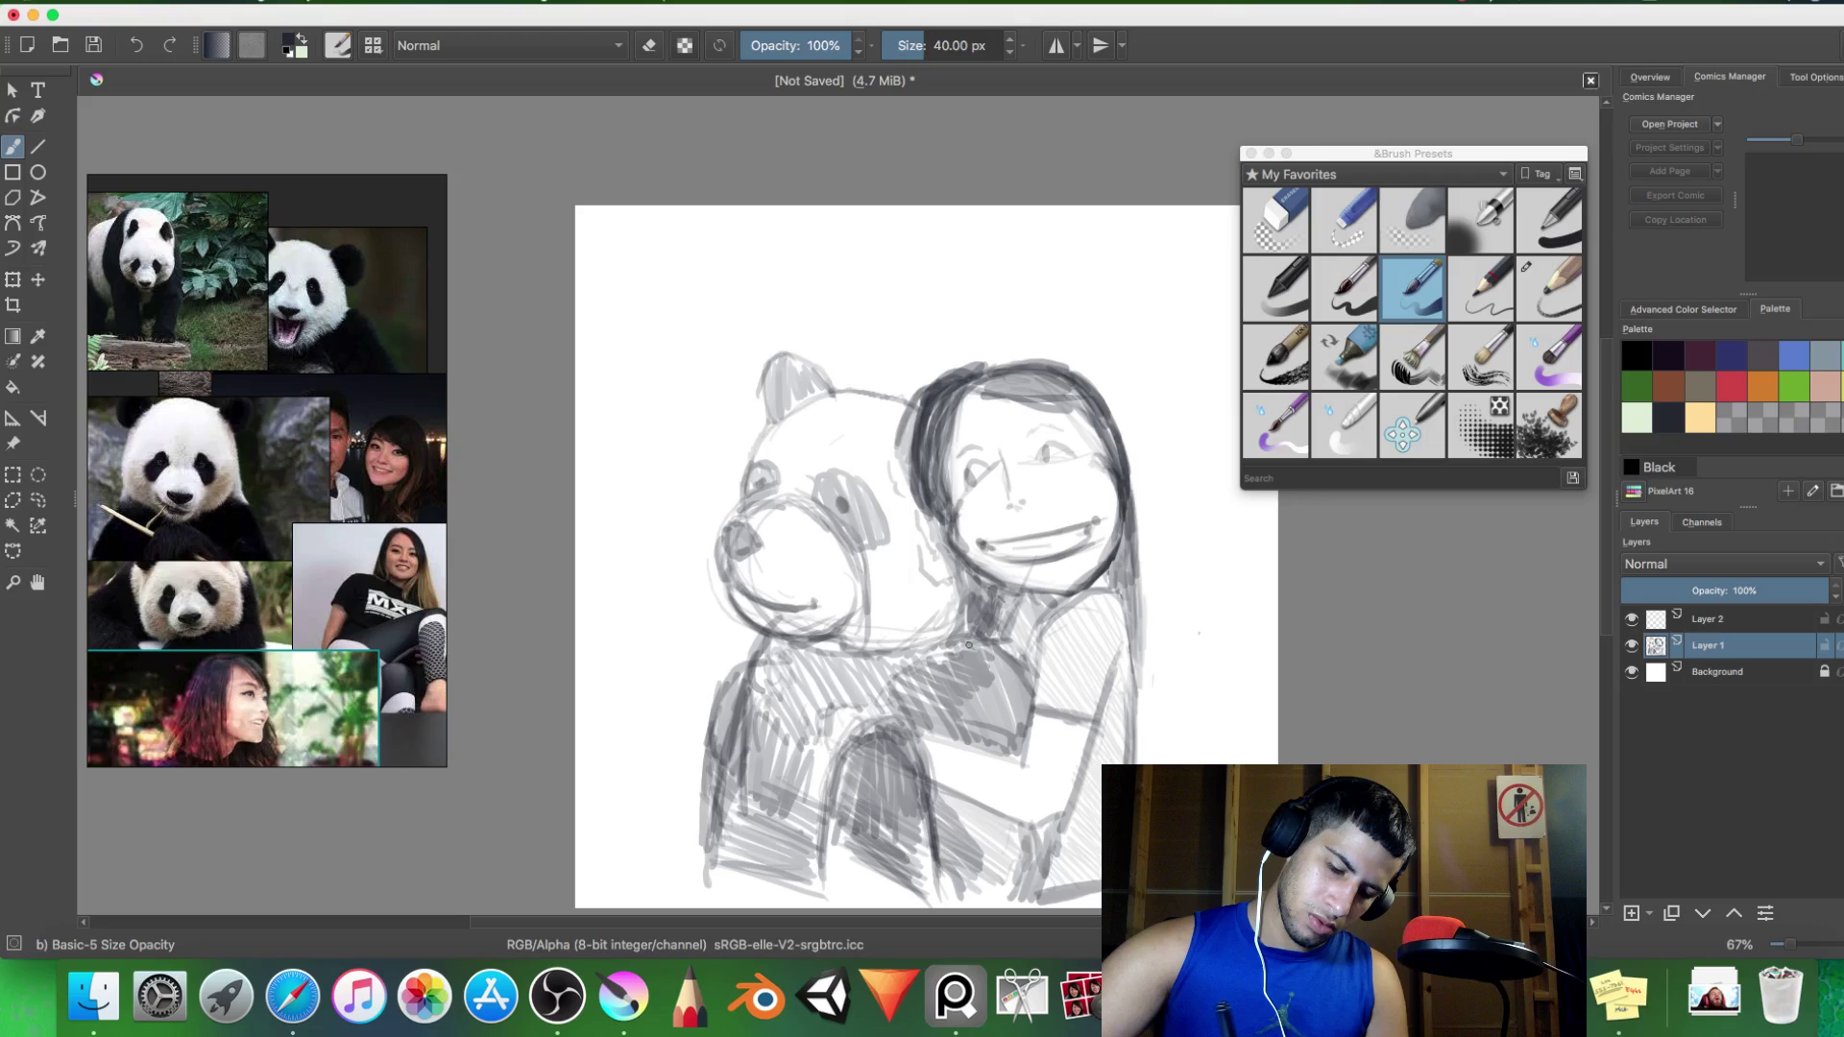
{"action": "left_click_drag", "start_coordinate": [885, 691], "coordinate": [826, 763]}
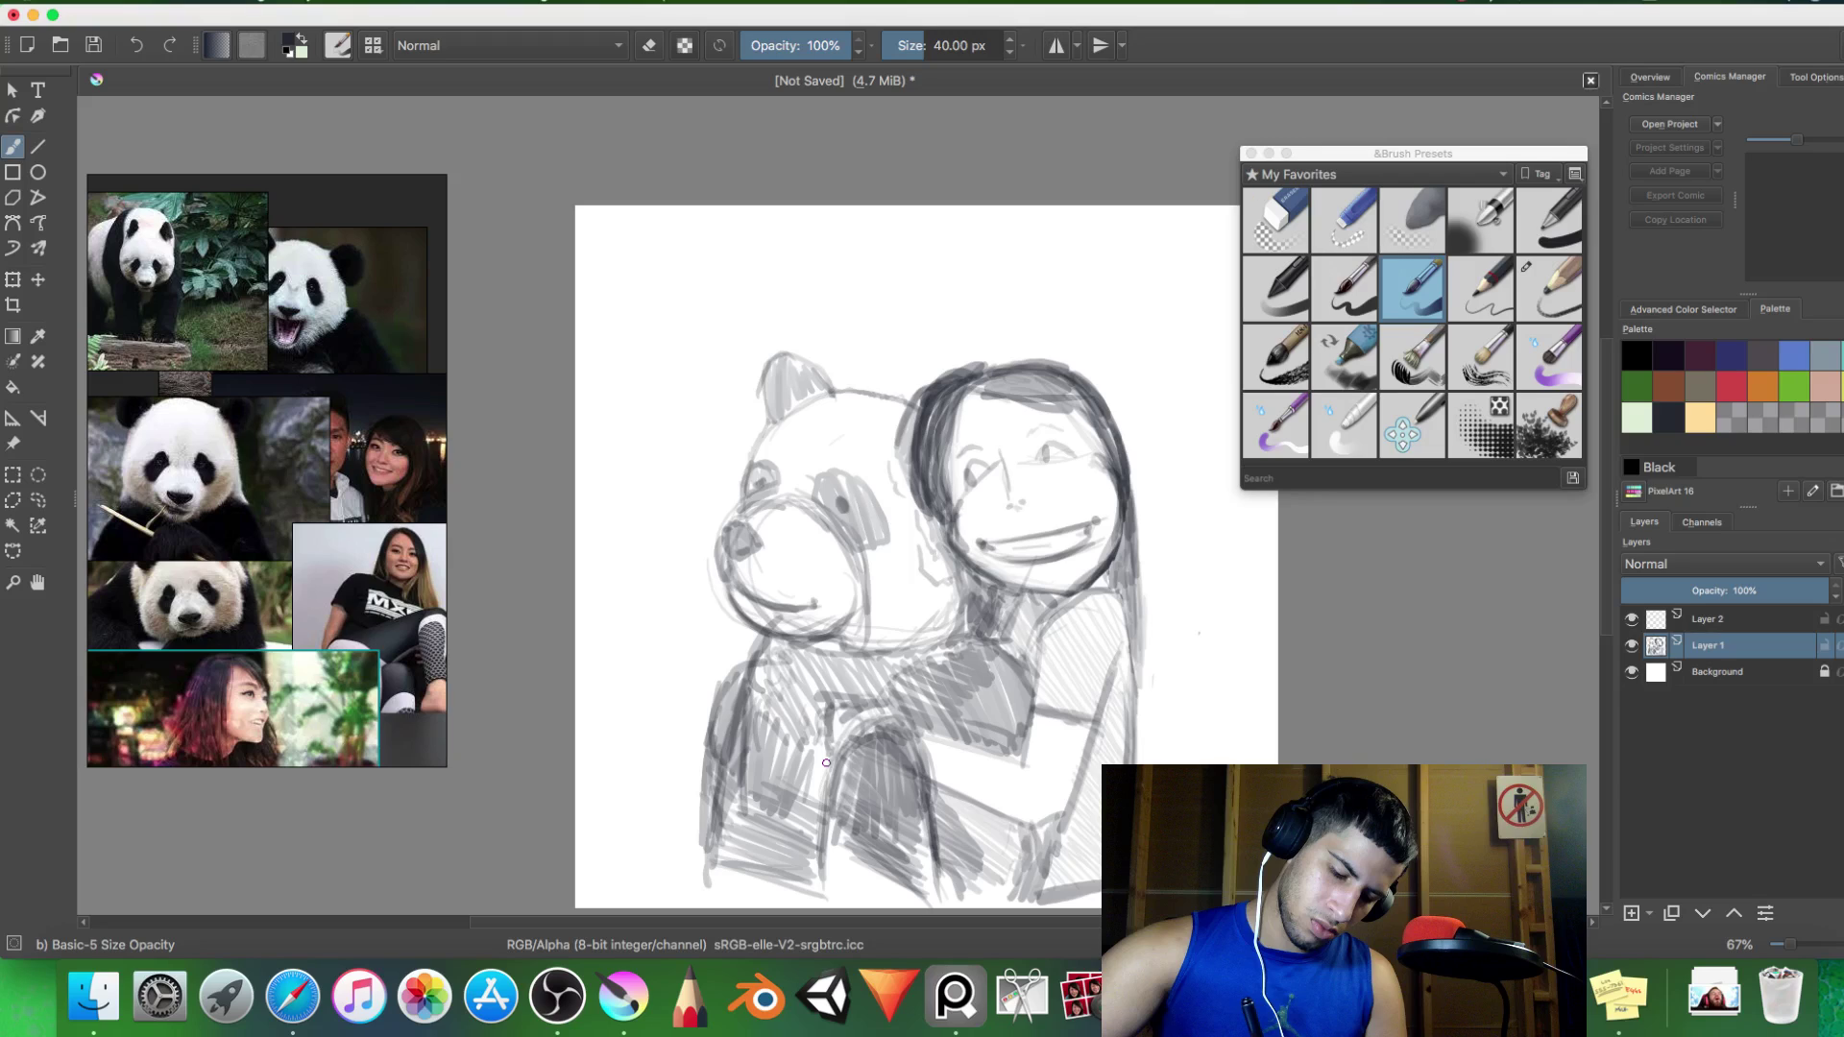
{"action": "left_click_drag", "start_coordinate": [826, 761], "coordinate": [796, 665]}
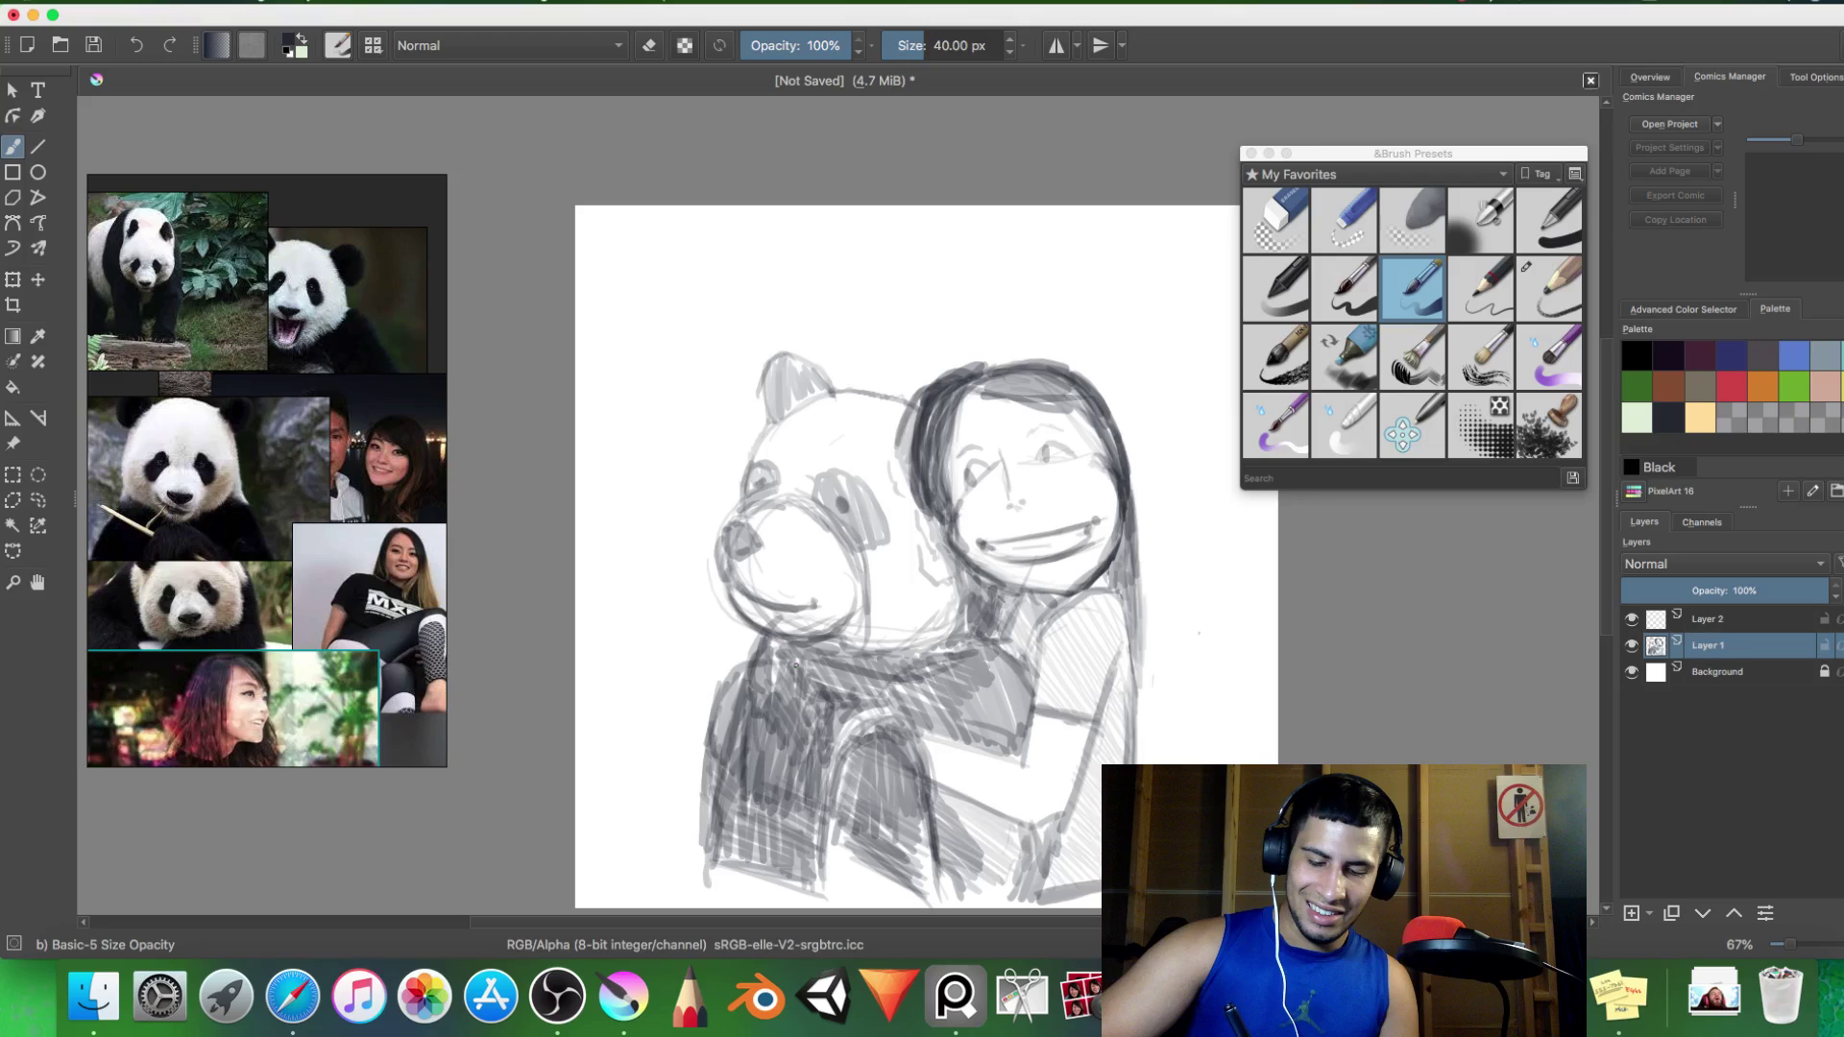
{"action": "key", "text": "e"}
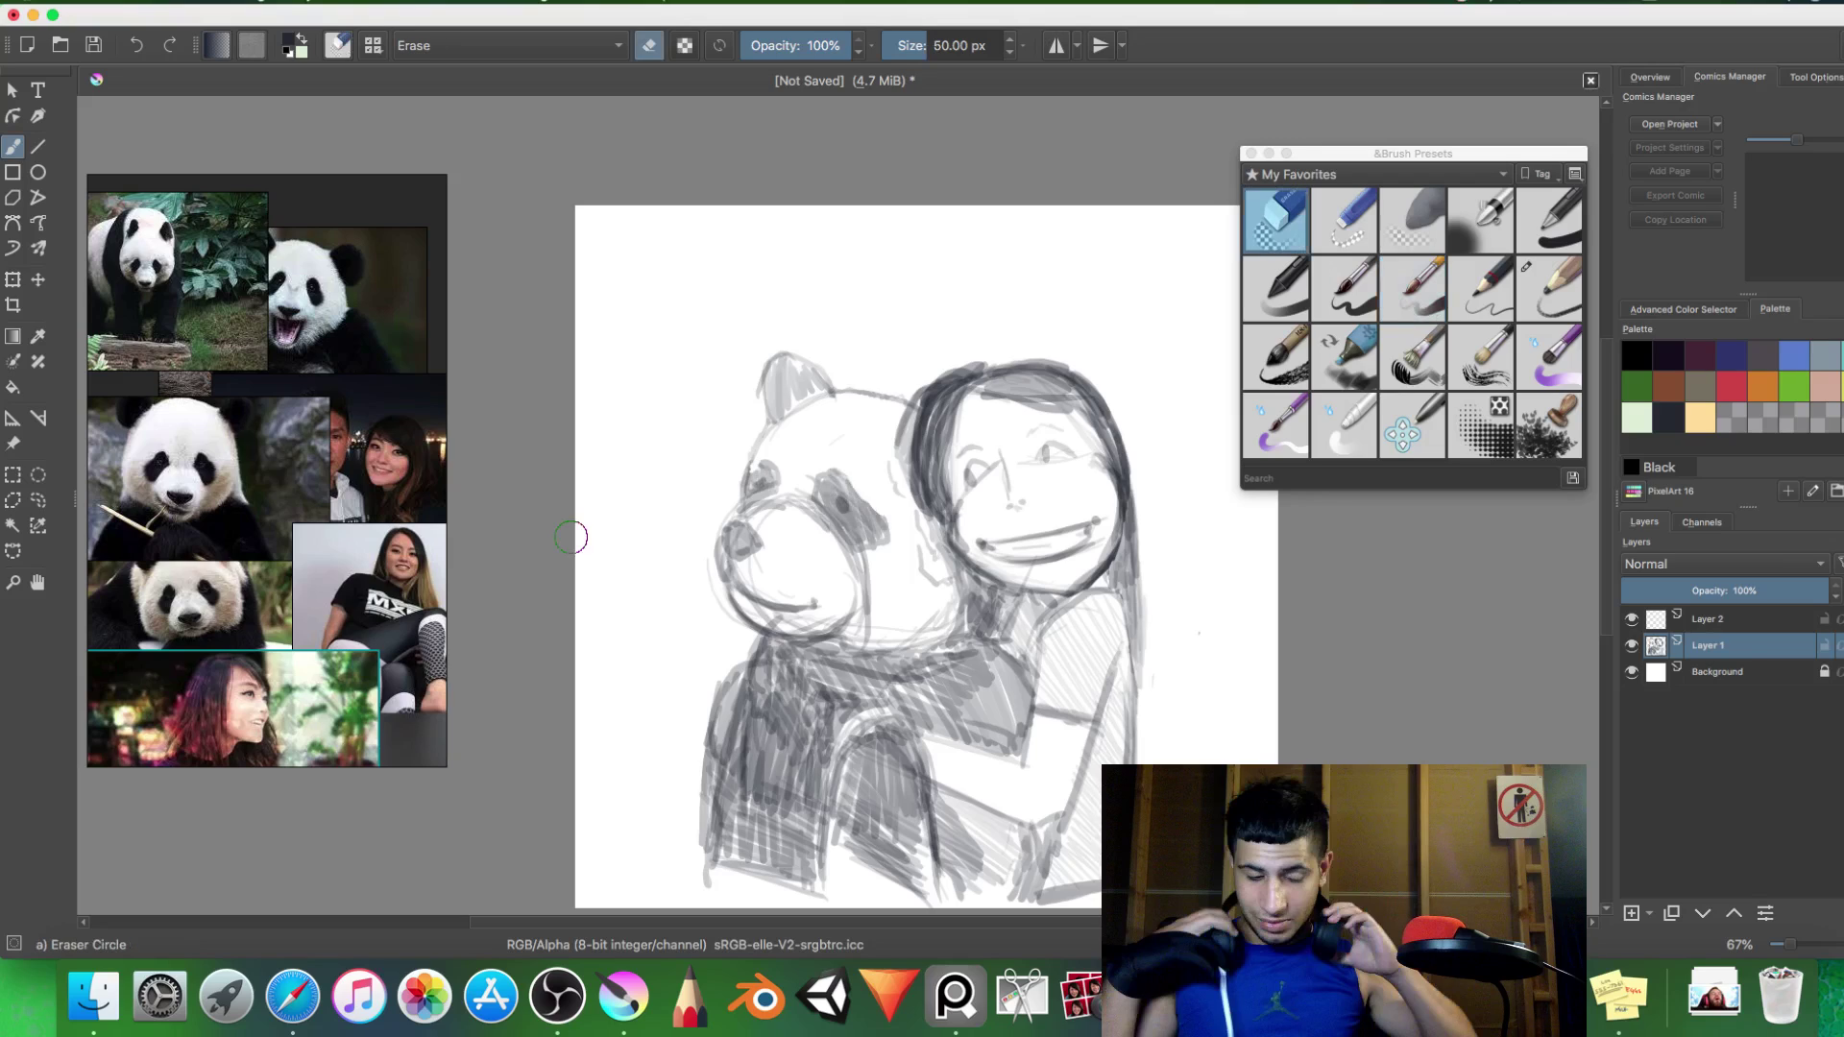